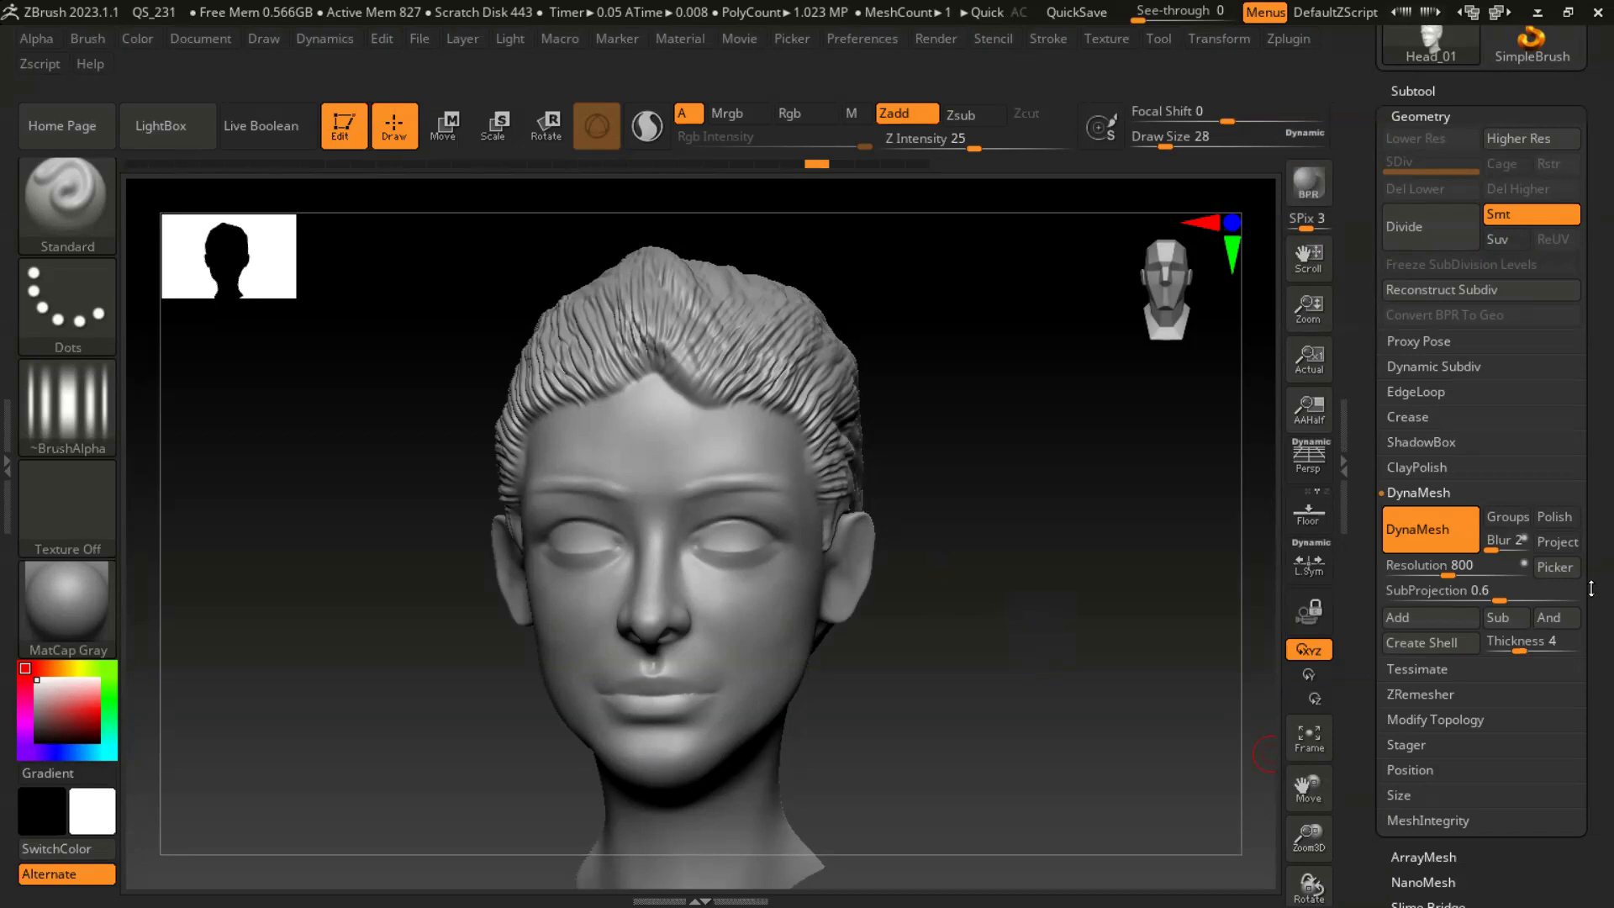
- Open the Polygroups settings for the head model
{"action": "left_click_drag", "start_coordinate": [1591, 591], "coordinate": [1591, 392]}
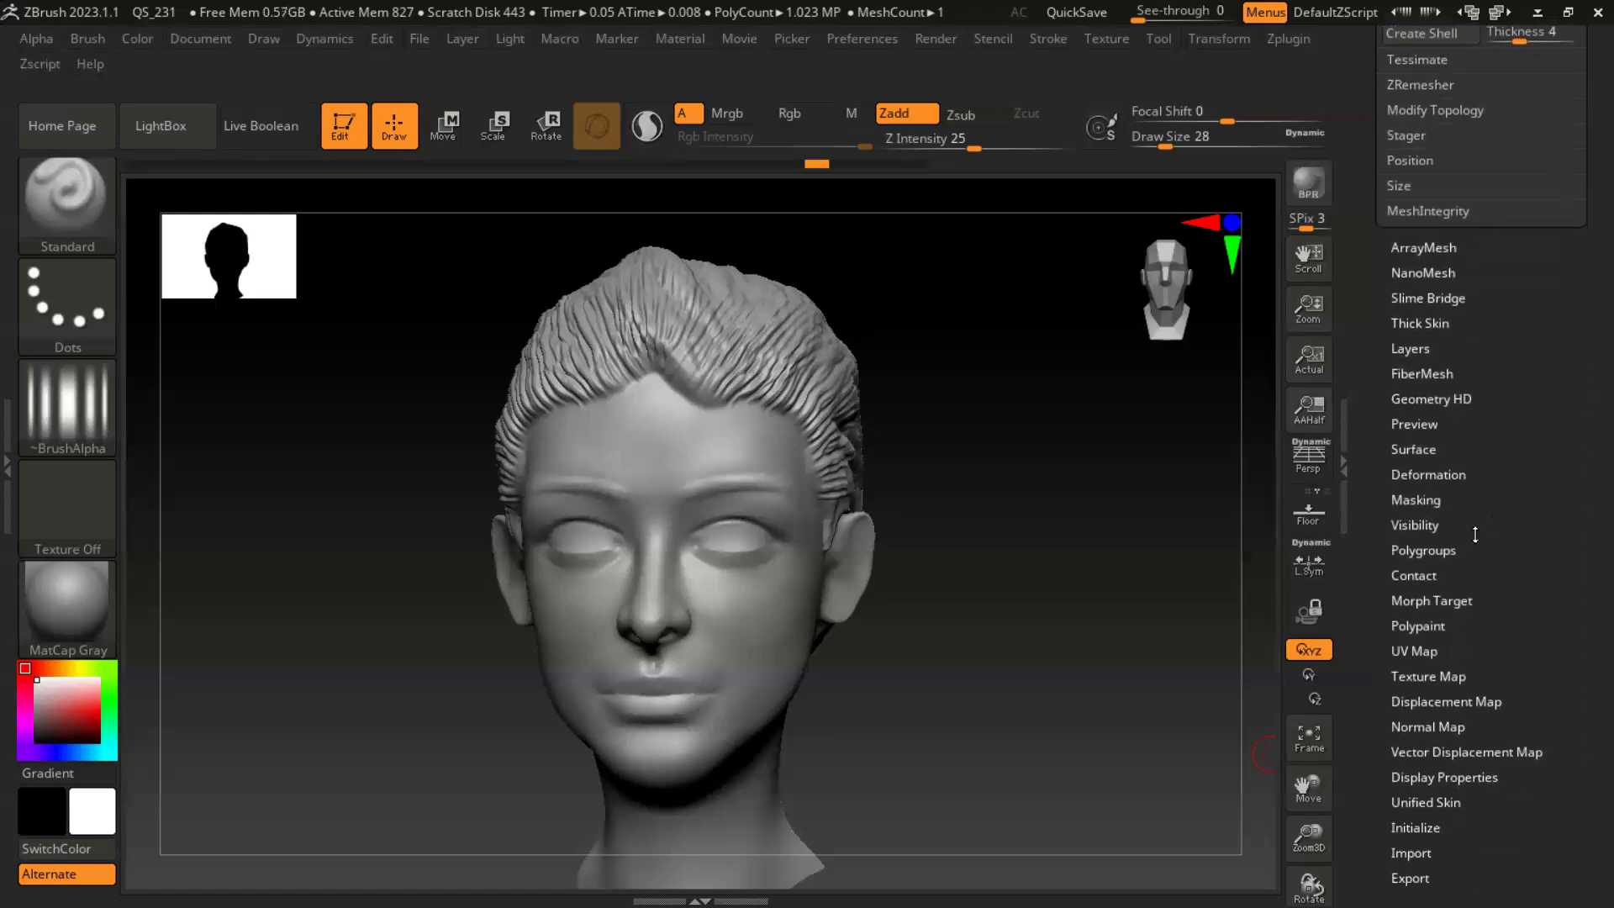
{"action": "left_click", "coordinate": [1451, 551]}
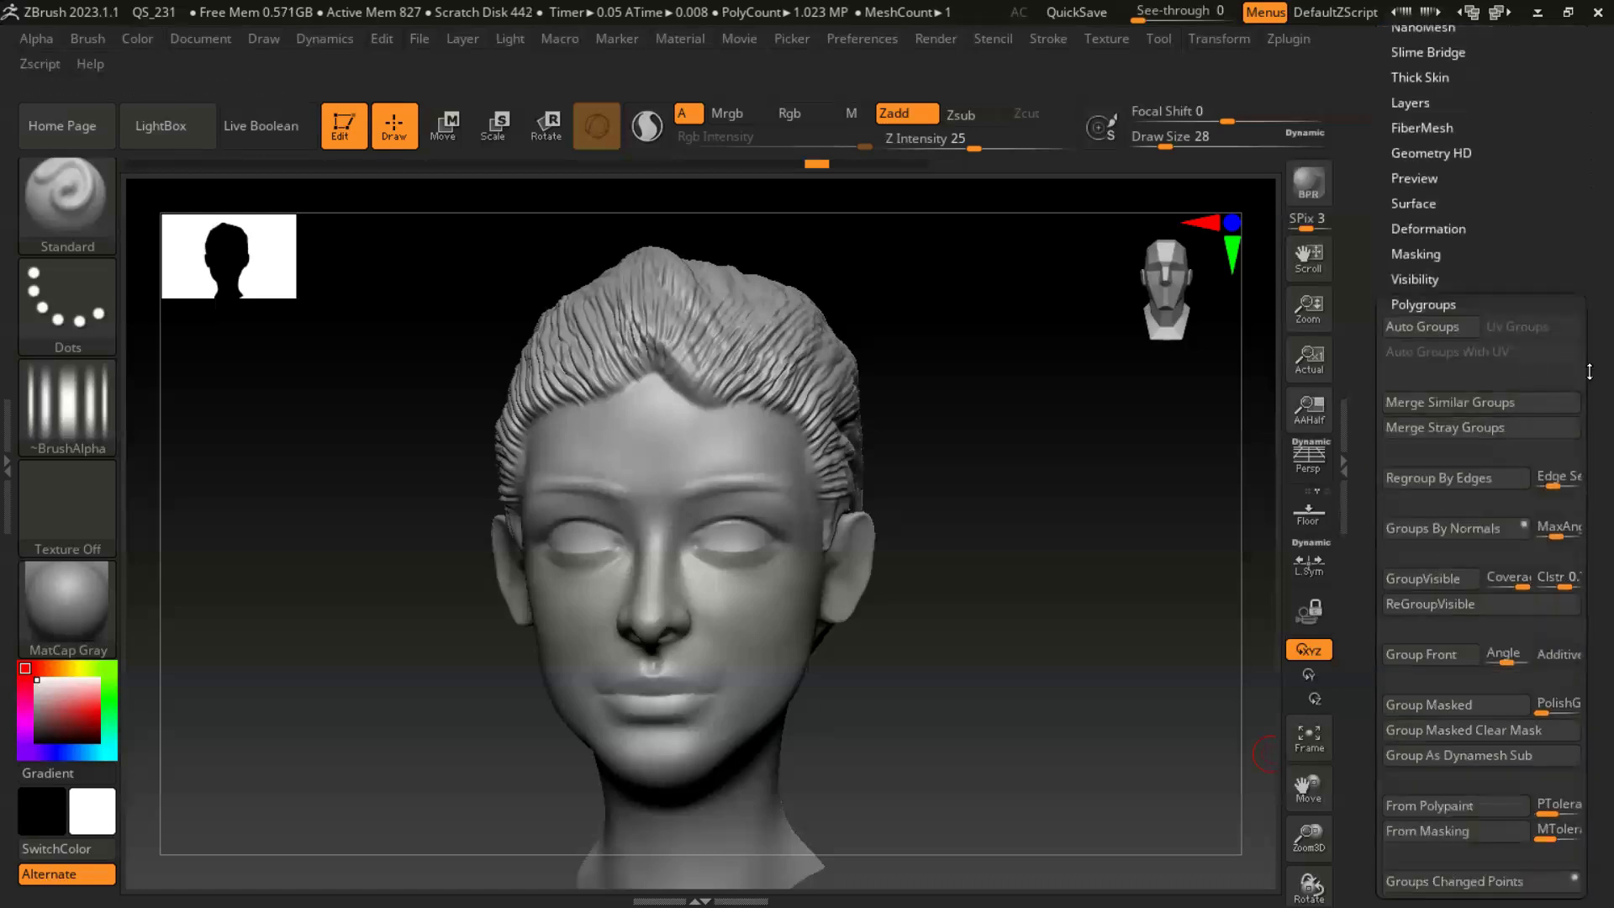
{"action": "left_click_drag", "start_coordinate": [1591, 346], "coordinate": [1496, 502]}
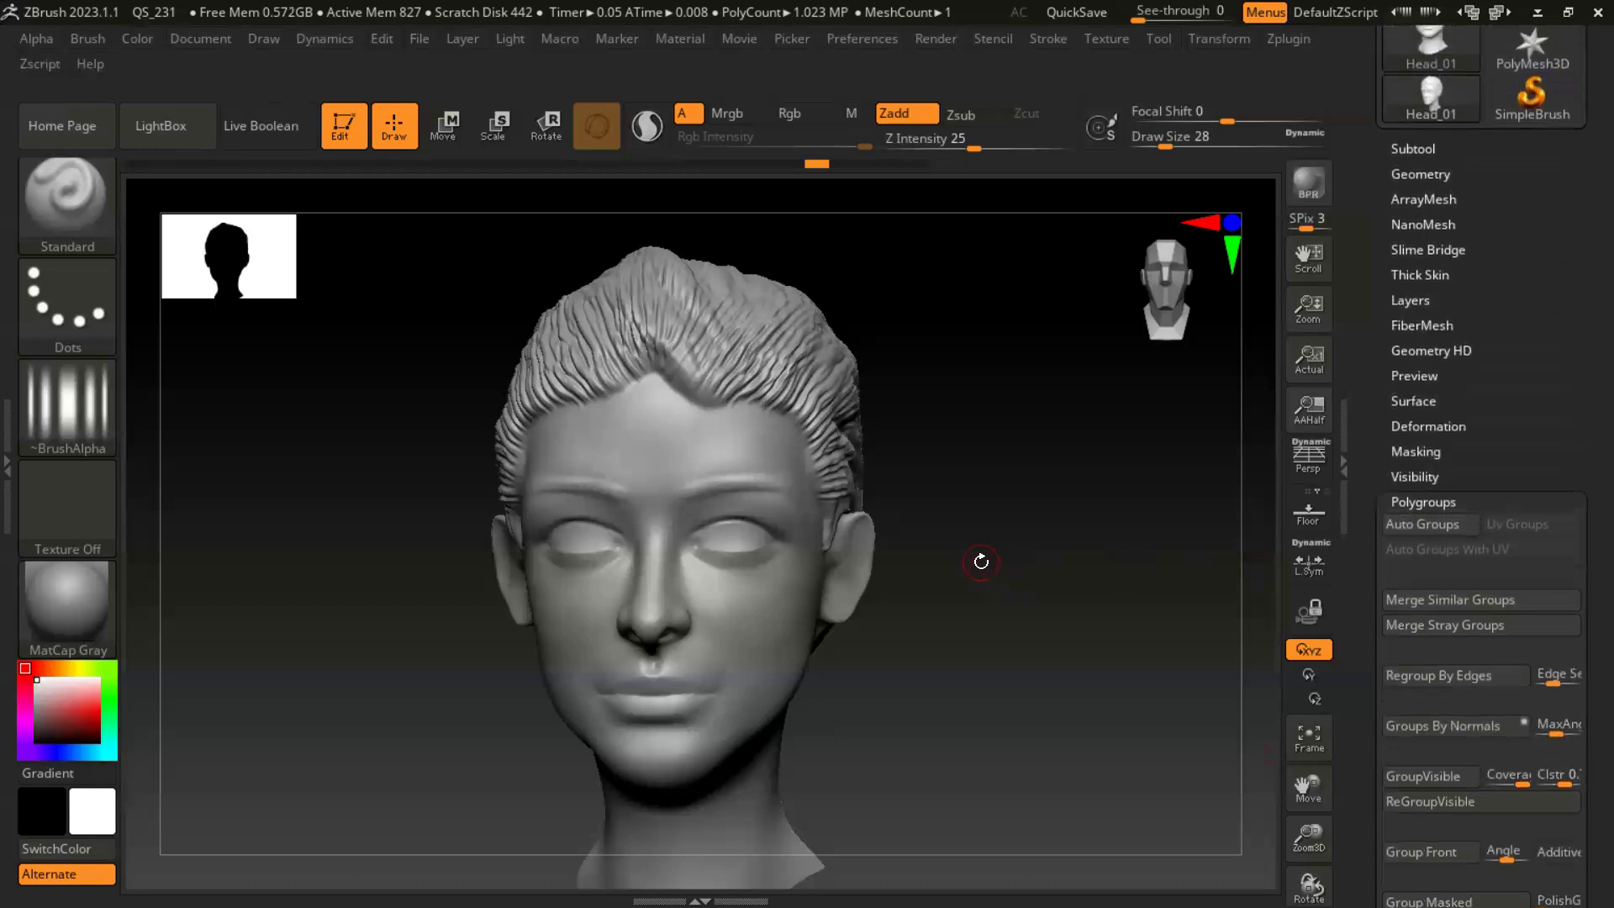
- Turn on the PolyFrame display and examine the head's existing polygroups from the front and side
{"action": "key", "text": "shift"}
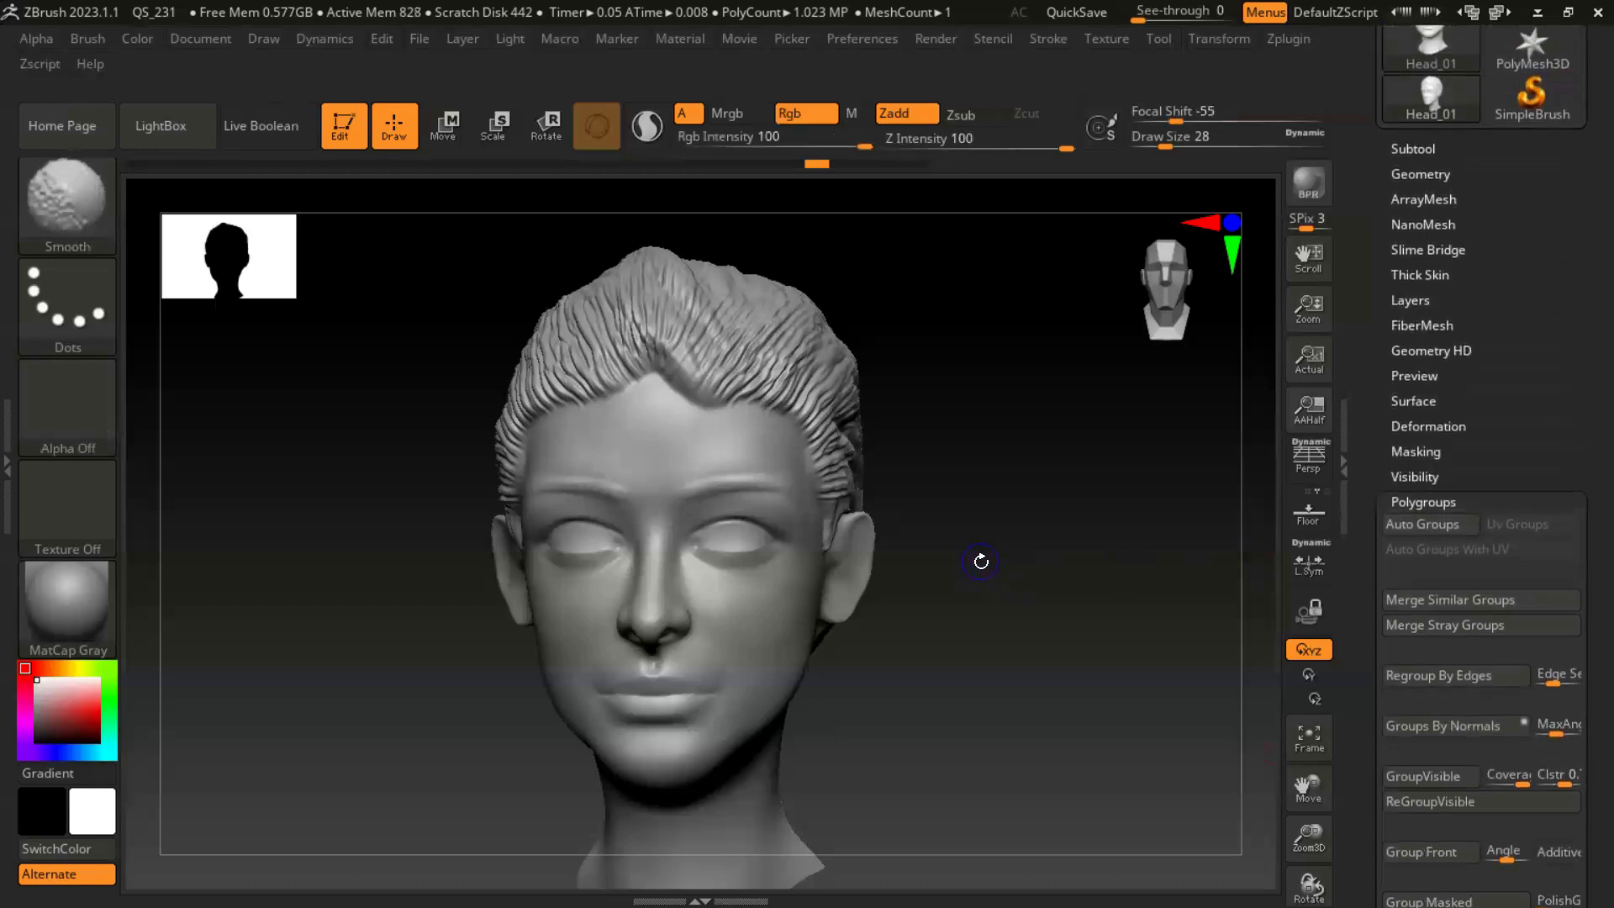
{"action": "key", "text": "shift+f"}
{"action": "left_click_drag", "start_coordinate": [1043, 581], "coordinate": [973, 583]}
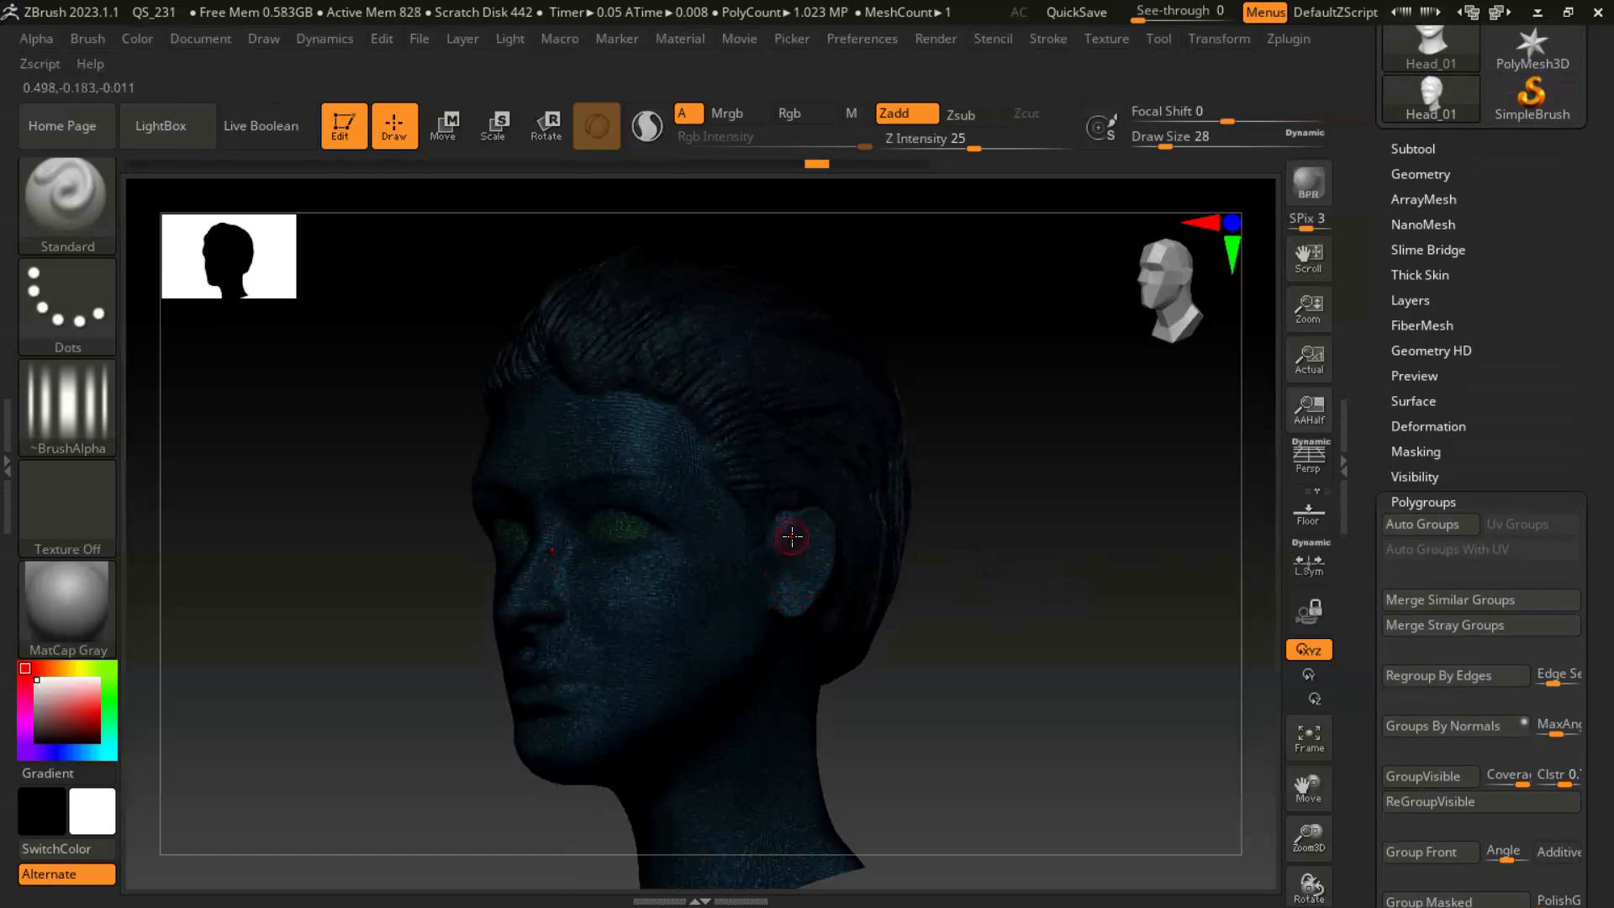
{"action": "left_click_drag", "start_coordinate": [973, 594], "coordinate": [1014, 613]}
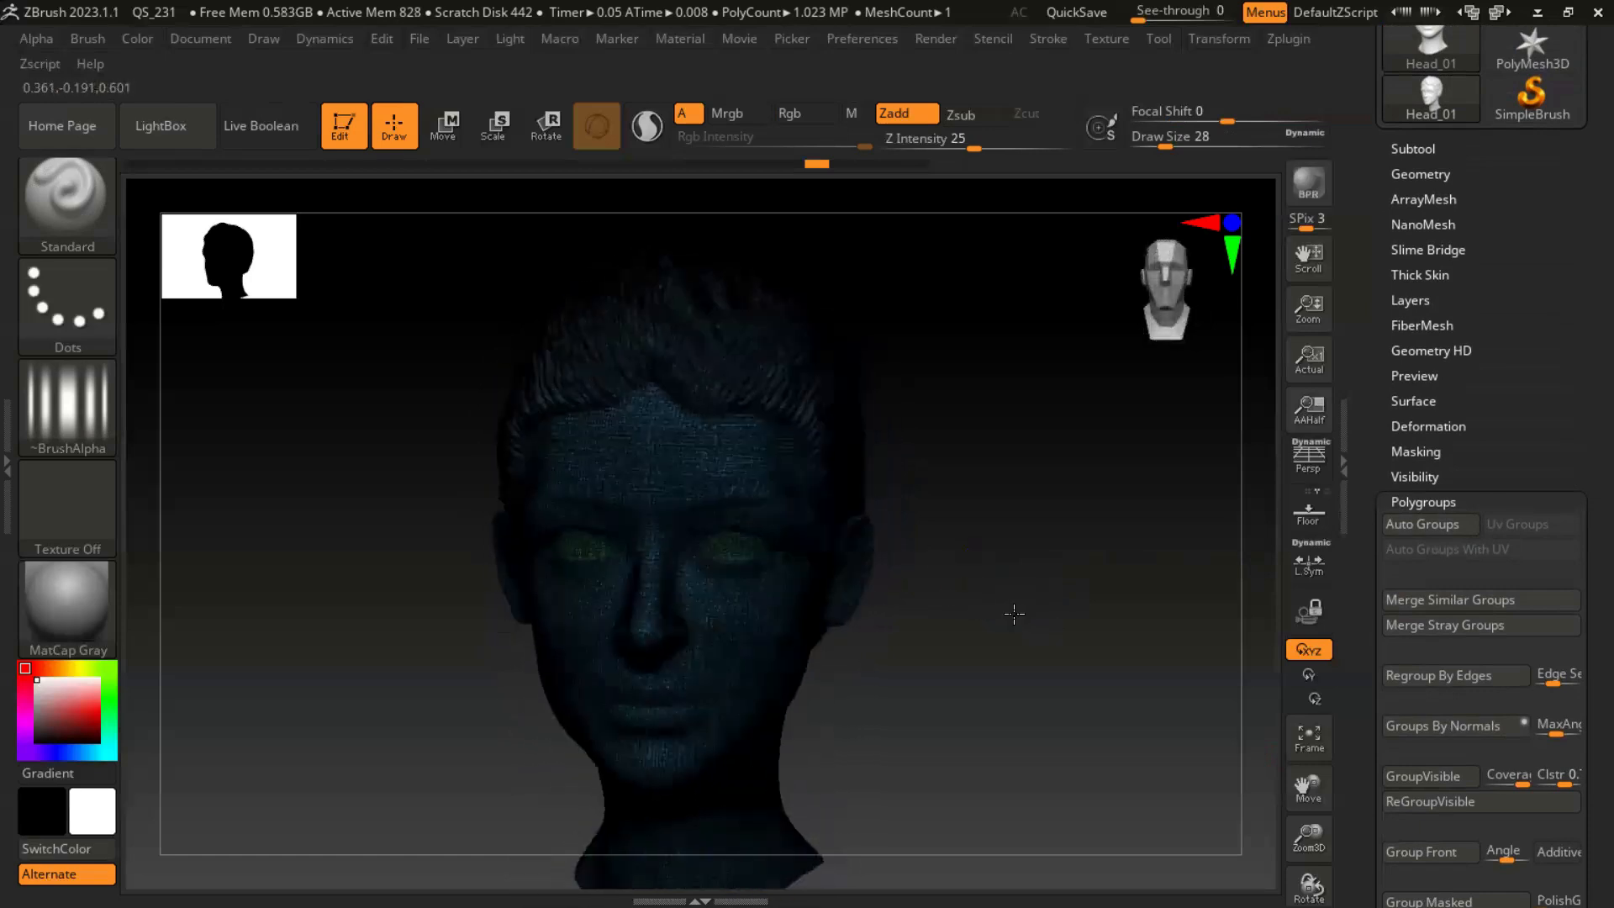
- Isolate the area around the ear with a rectangular selection, inspect it, and restore the visibility of the whole head
{"action": "left_click_drag", "start_coordinate": [829, 510], "coordinate": [908, 626], "text": "ctrl+shift"}
{"action": "left_click_drag", "start_coordinate": [1024, 619], "coordinate": [943, 532]}
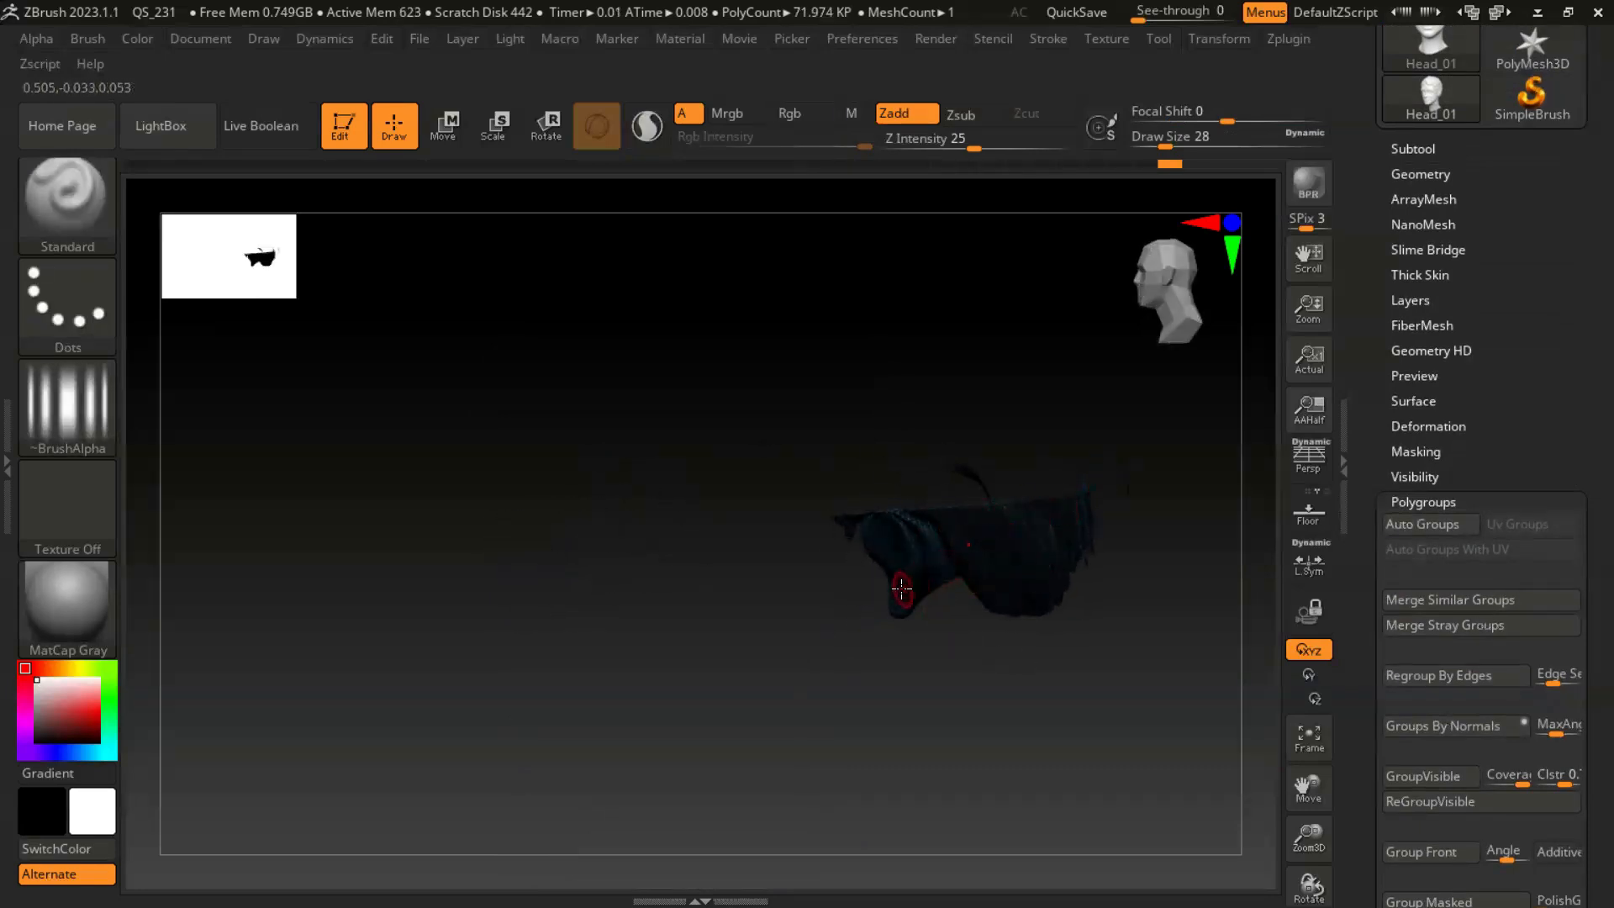
{"action": "key", "text": "ctrl"}
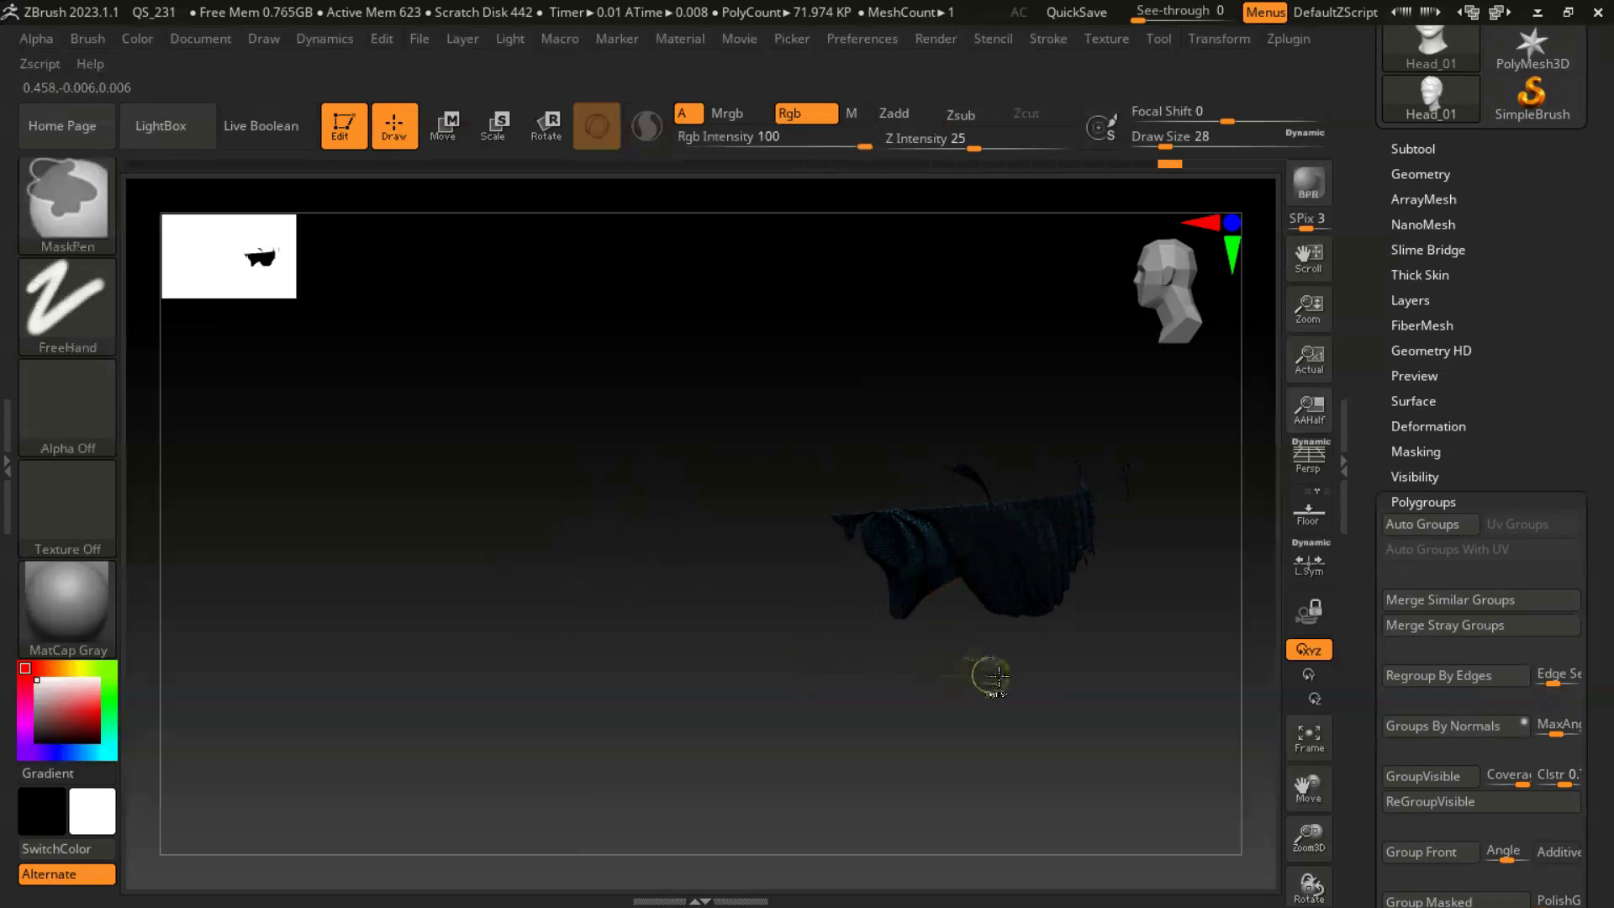
{"action": "key", "text": "ctrl+shift"}
{"action": "left_click", "coordinate": [1114, 686], "text": "ctrl+shift"}
{"action": "left_click_drag", "start_coordinate": [533, 633], "coordinate": [923, 577]}
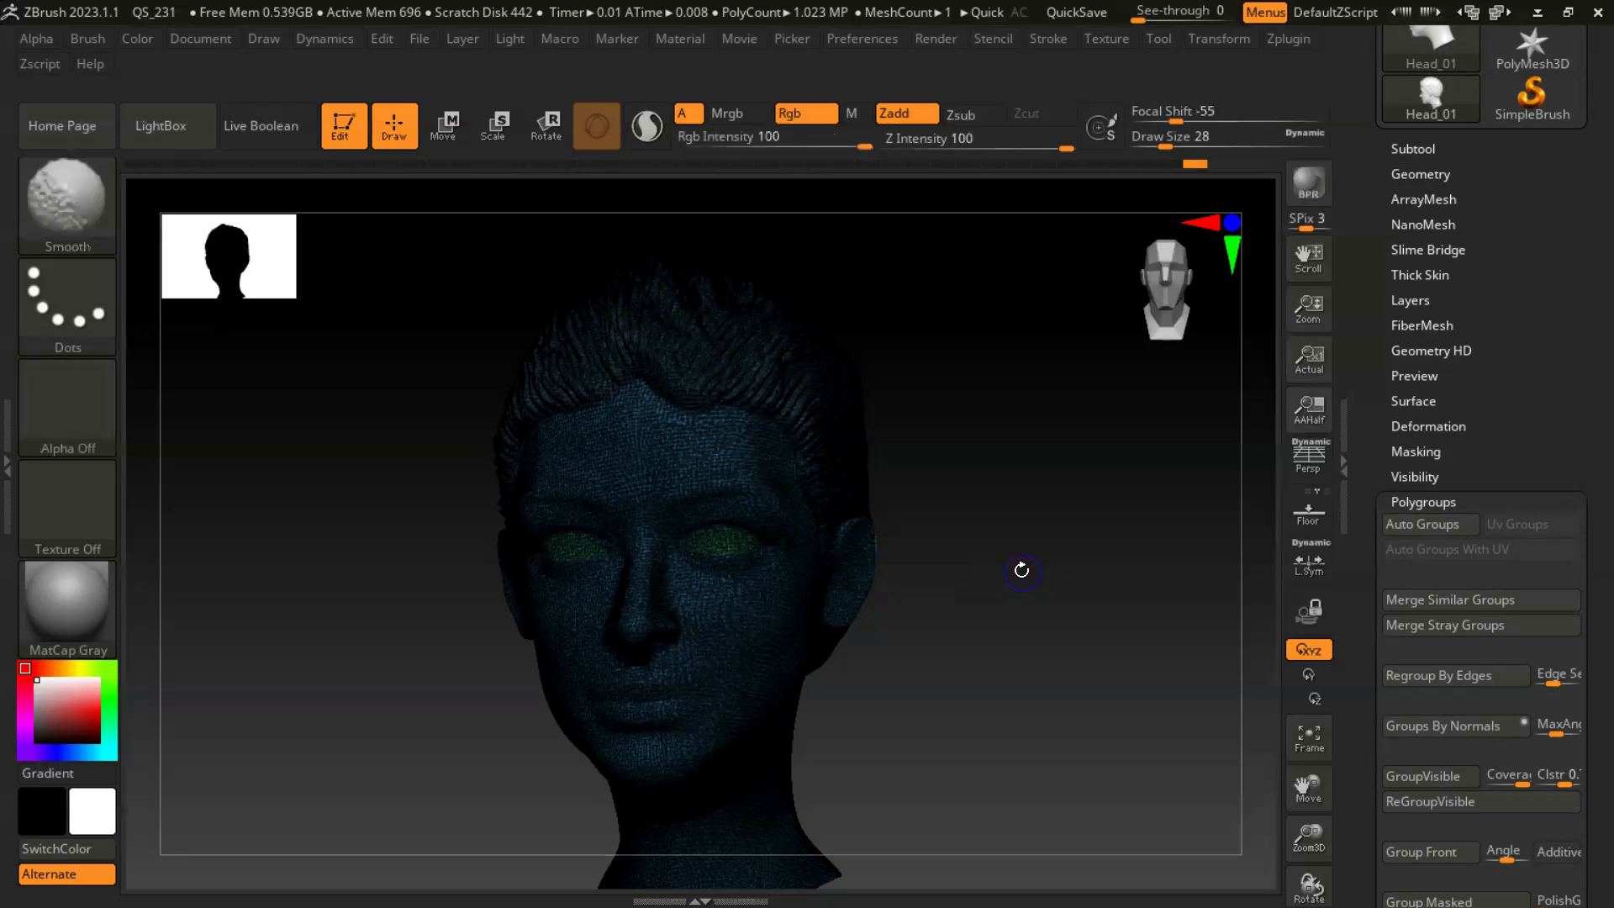
- Hide the PolyFrame display and start painting a mask over the front surface of the ear
{"action": "right_click_drag", "start_coordinate": [988, 577], "coordinate": [917, 562], "text": "ctrl"}
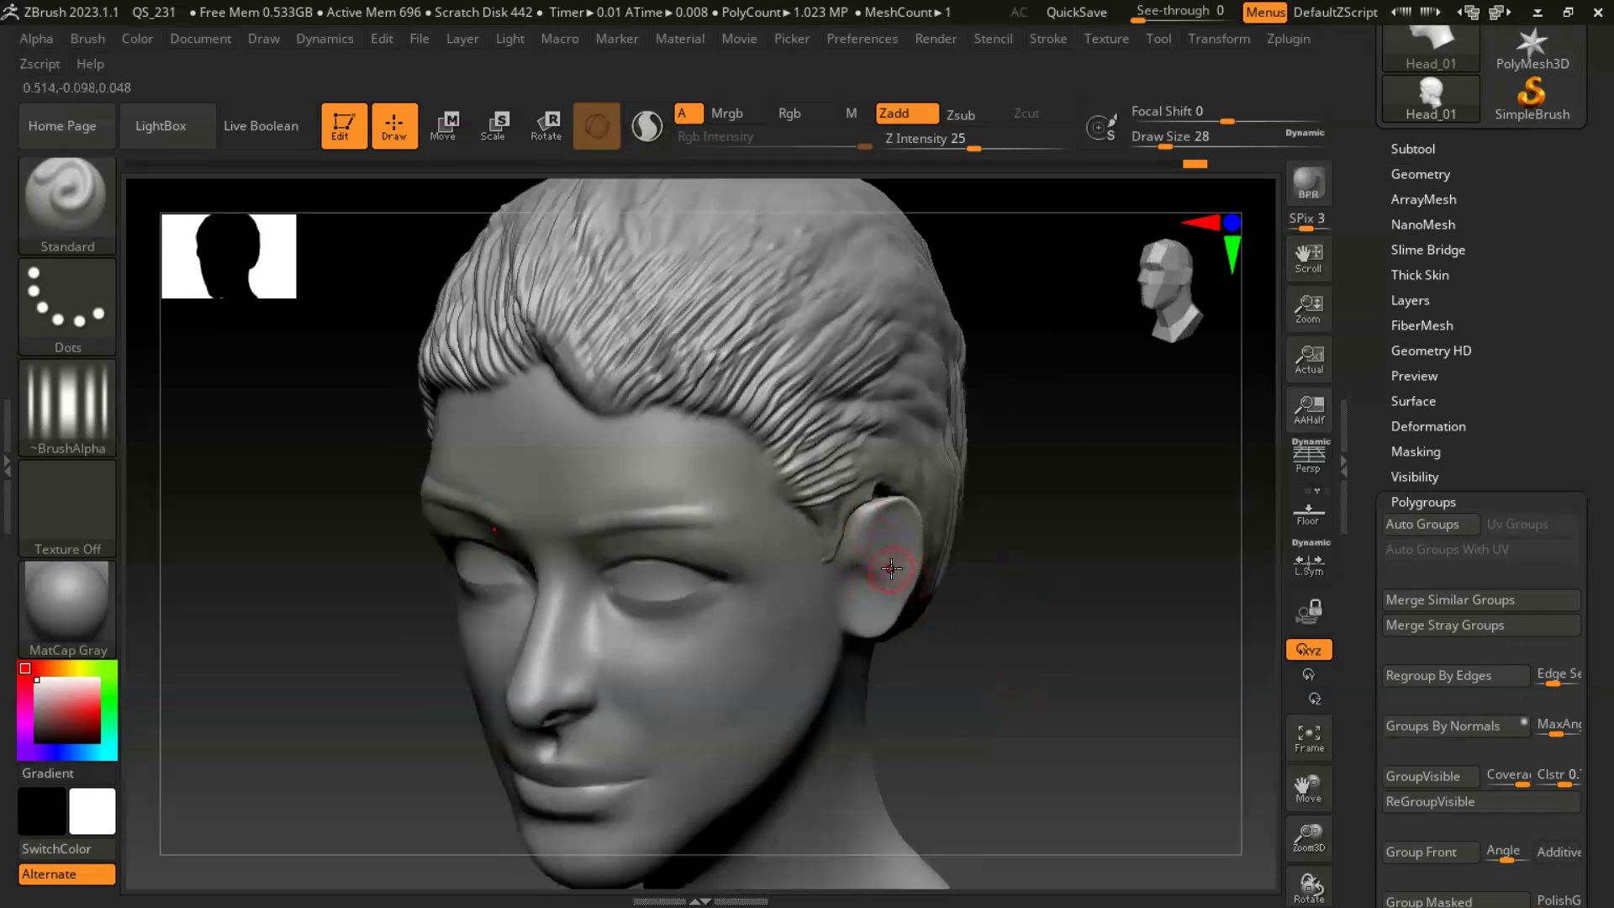
{"action": "key", "text": "ctrl"}
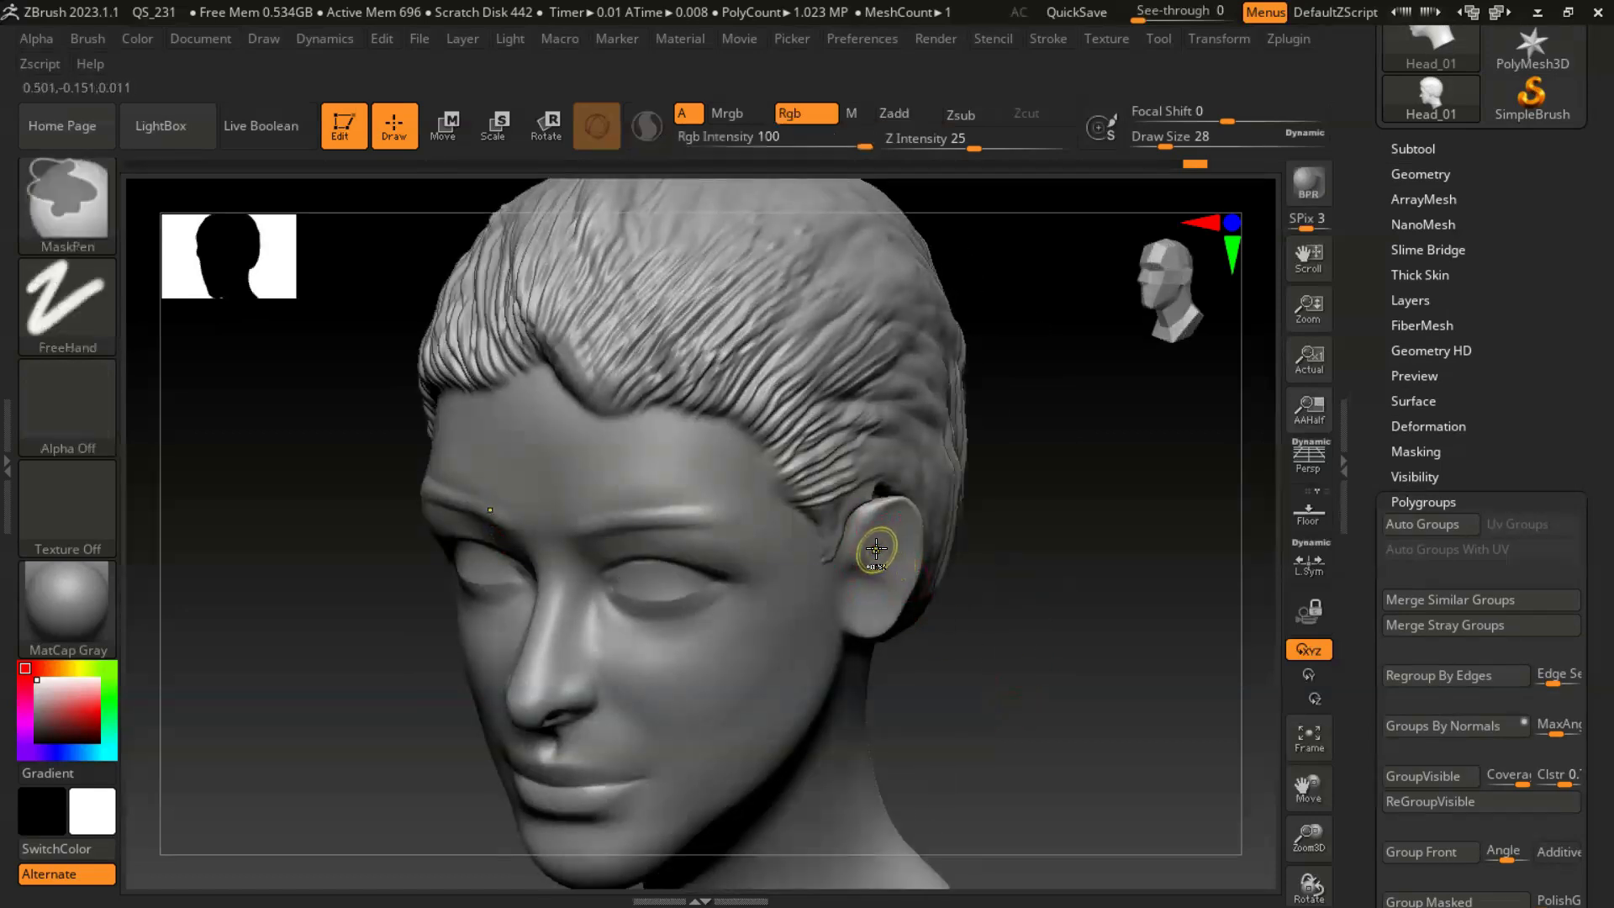
{"action": "mouse_move", "coordinate": [876, 548]}
{"action": "left_mouse_down", "text": "ctrl"}
{"action": "mouse_move", "coordinate": [901, 538]}
{"action": "mouse_move", "coordinate": [874, 601]}
{"action": "mouse_move", "coordinate": [862, 538]}
{"action": "mouse_move", "coordinate": [889, 515]}
{"action": "mouse_move", "coordinate": [890, 602]}
{"action": "mouse_move", "coordinate": [864, 605]}
{"action": "mouse_move", "coordinate": [872, 535]}
{"action": "left_mouse_up", "text": "ctrl"}
{"action": "mouse_move", "coordinate": [1037, 649]}
{"action": "left_mouse_down"}
{"action": "mouse_move", "coordinate": [1185, 644]}
{"action": "mouse_move", "coordinate": [1026, 648]}
{"action": "mouse_move", "coordinate": [1131, 648]}
{"action": "mouse_move", "coordinate": [1062, 706]}
{"action": "mouse_move", "coordinate": [936, 588]}
{"action": "left_mouse_up"}
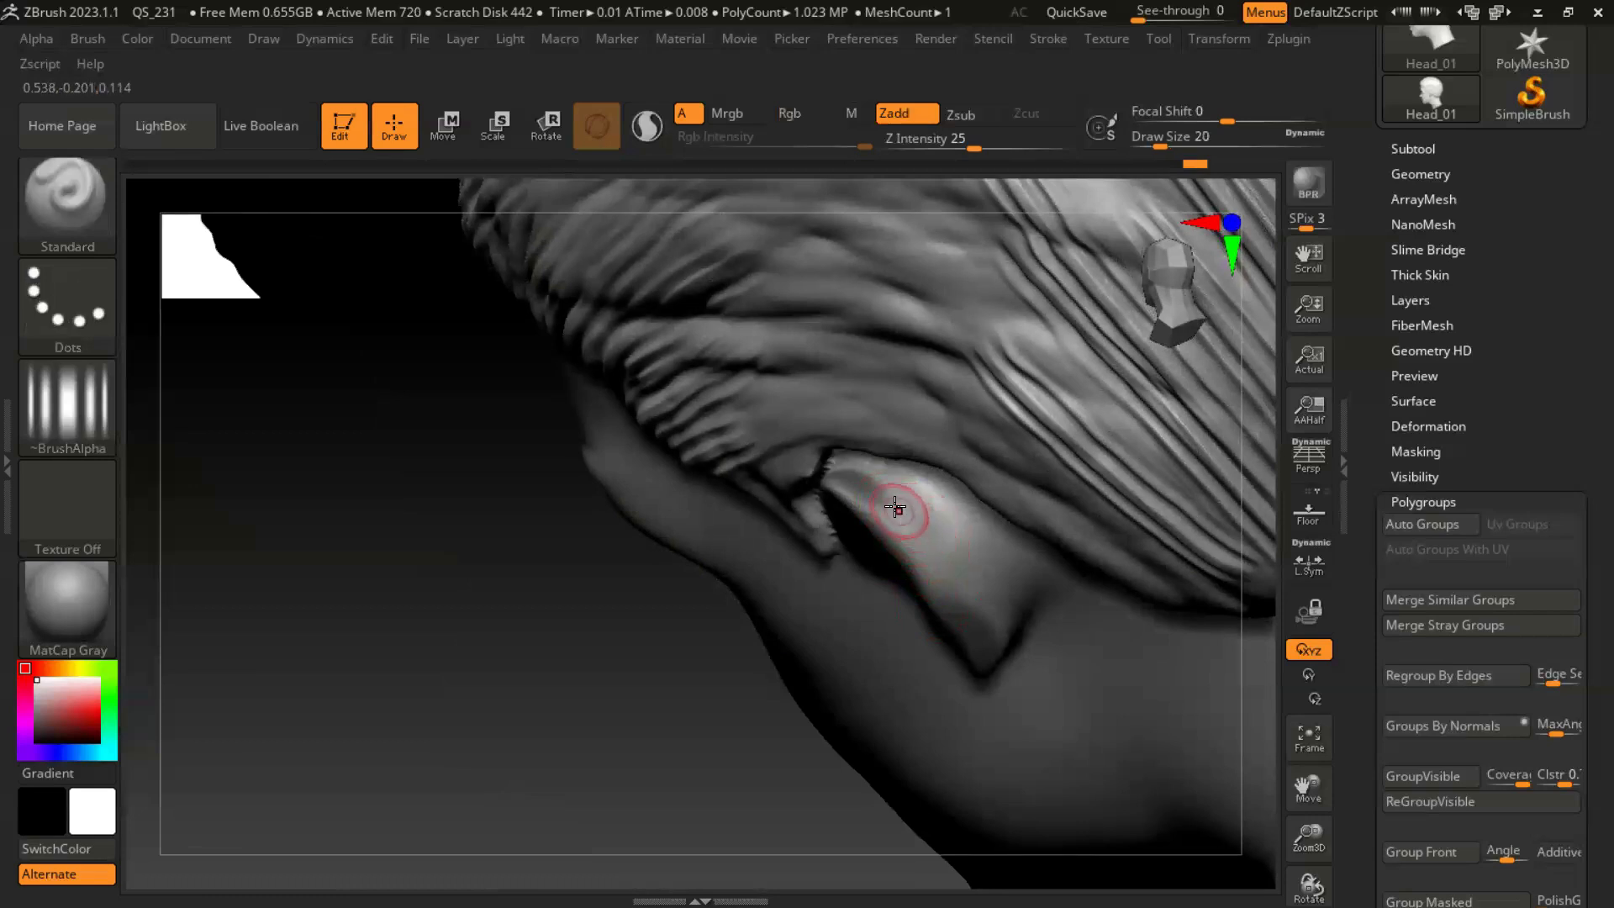
- Paint the mask over the back of the ear with a draw size of 20, undoing the stray stroke
{"action": "mouse_move", "coordinate": [893, 495]}
{"action": "left_mouse_down", "text": "ctrl"}
{"action": "mouse_move", "coordinate": [982, 616]}
{"action": "mouse_move", "coordinate": [1002, 515]}
{"action": "left_mouse_up", "text": "ctrl"}
{"action": "key", "text": "ctrl"}
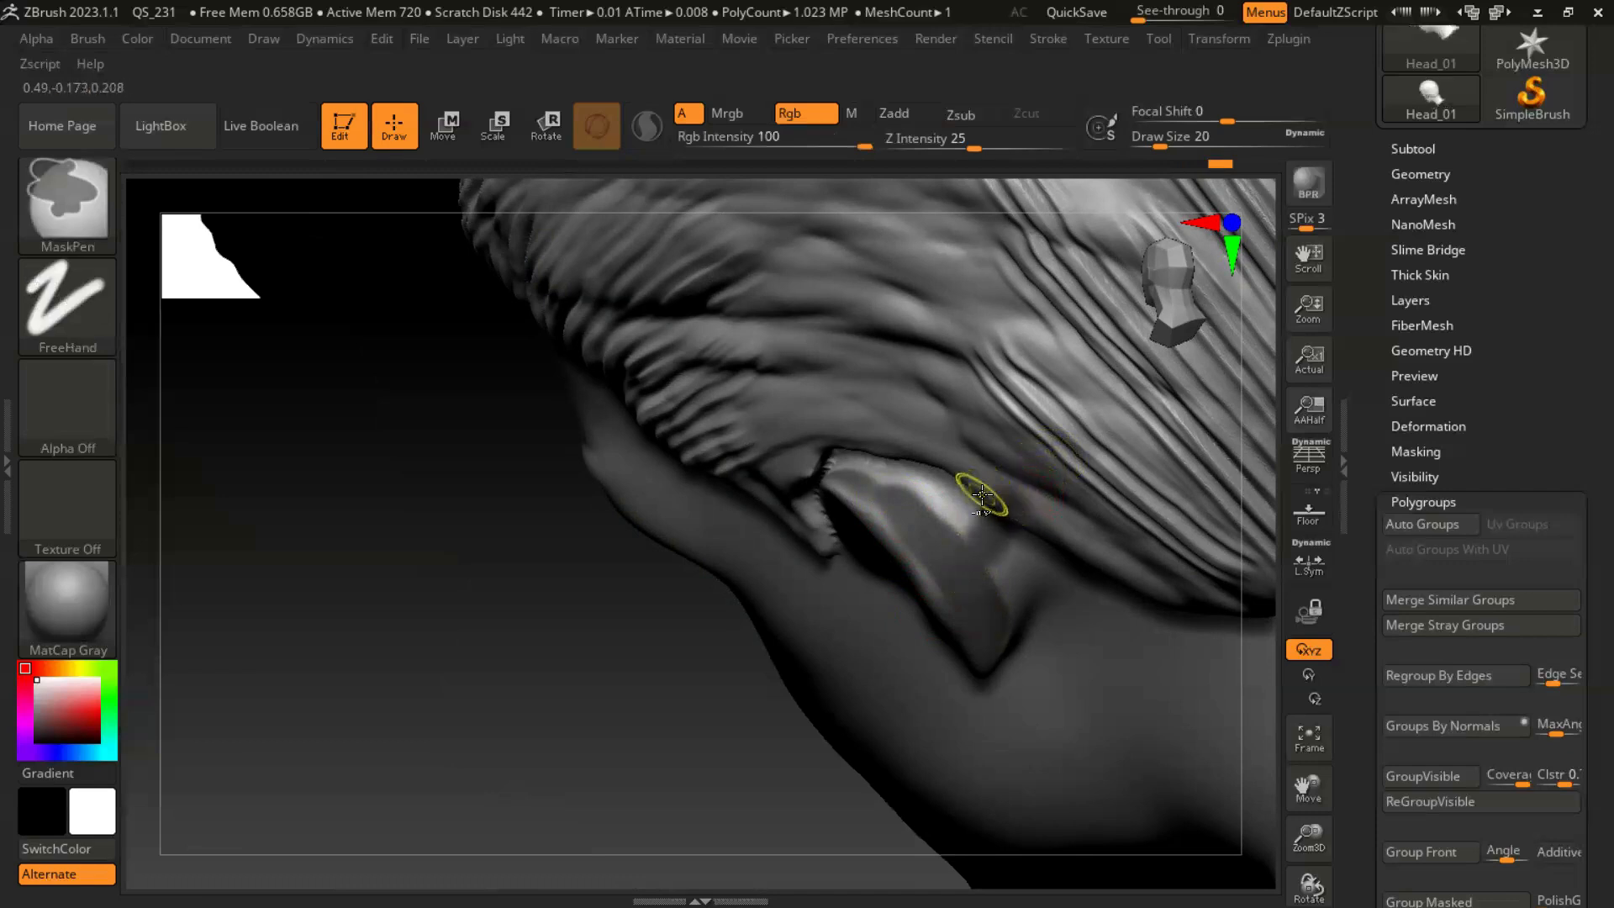
{"action": "left_click_drag", "start_coordinate": [988, 498], "coordinate": [1021, 540], "text": "ctrl"}
{"action": "key", "text": "ctrl+z"}
{"action": "key", "text": "ctrl"}
{"action": "mouse_move", "coordinate": [888, 506]}
{"action": "left_mouse_down", "text": "ctrl"}
{"action": "mouse_move", "coordinate": [963, 612]}
{"action": "mouse_move", "coordinate": [975, 550]}
{"action": "mouse_move", "coordinate": [848, 480]}
{"action": "left_mouse_up", "text": "ctrl"}
{"action": "left_click_drag", "start_coordinate": [923, 576], "coordinate": [967, 641], "text": "ctrl"}
{"action": "mouse_move", "coordinate": [437, 626]}
{"action": "left_mouse_down"}
{"action": "mouse_move", "coordinate": [681, 526]}
{"action": "mouse_move", "coordinate": [639, 561]}
{"action": "left_mouse_up"}
{"action": "mouse_move", "coordinate": [651, 476]}
{"action": "left_mouse_down"}
{"action": "mouse_move", "coordinate": [536, 393]}
{"action": "mouse_move", "coordinate": [606, 336]}
{"action": "left_mouse_up"}
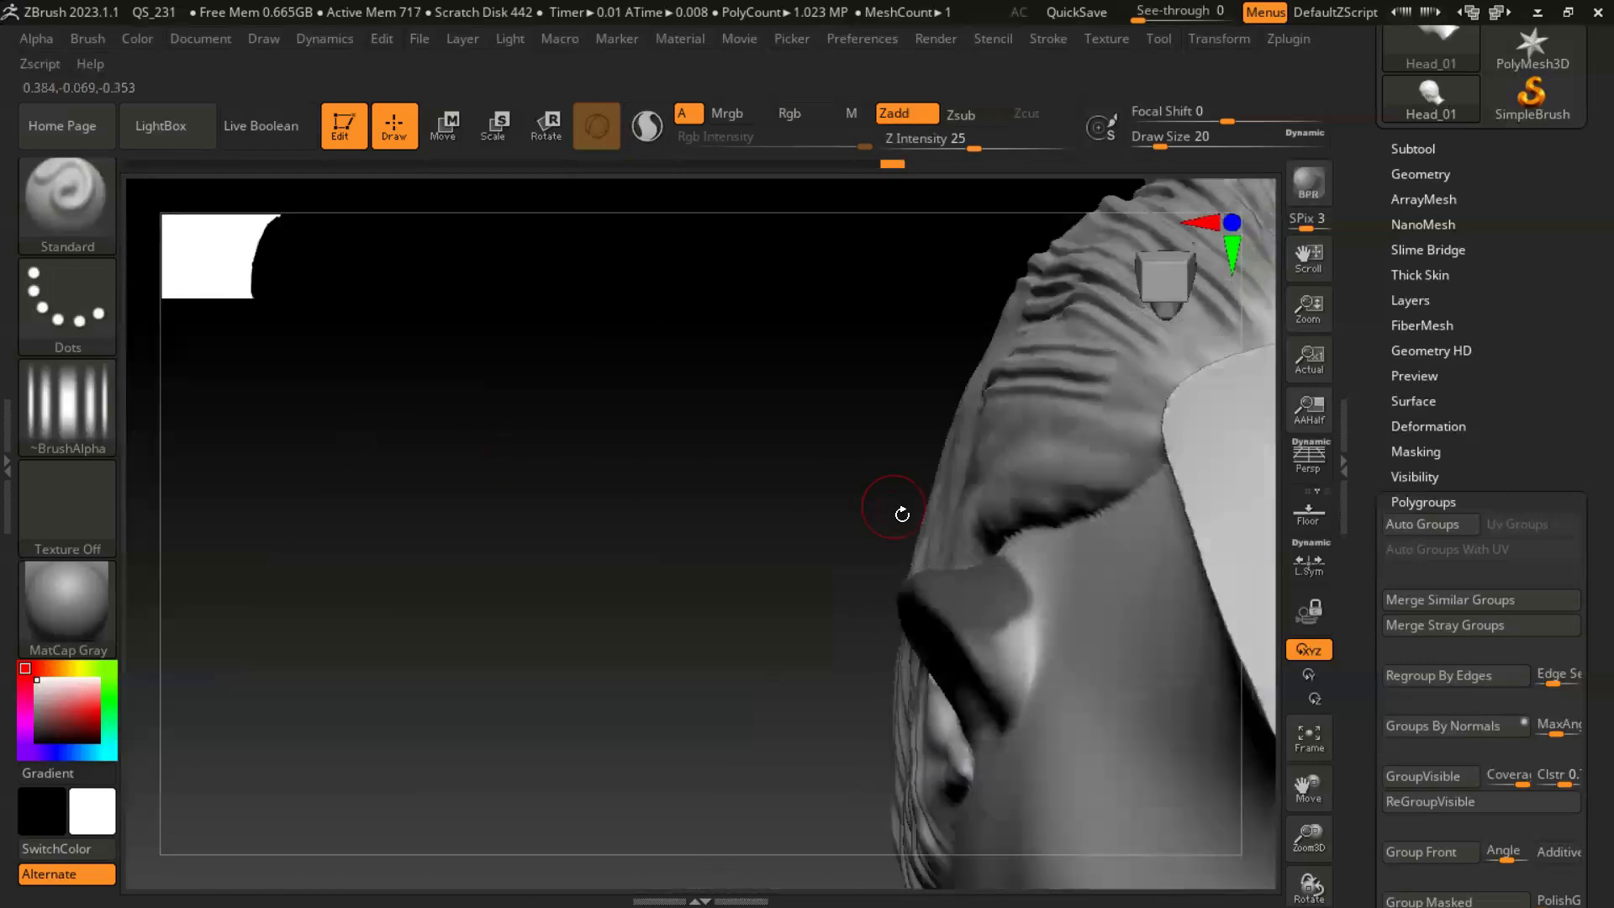
- Extend the mask across the ear's underside, lobe and remaining unmasked edges
{"action": "left_click_drag", "start_coordinate": [1000, 623], "coordinate": [1011, 681], "text": "ctrl"}
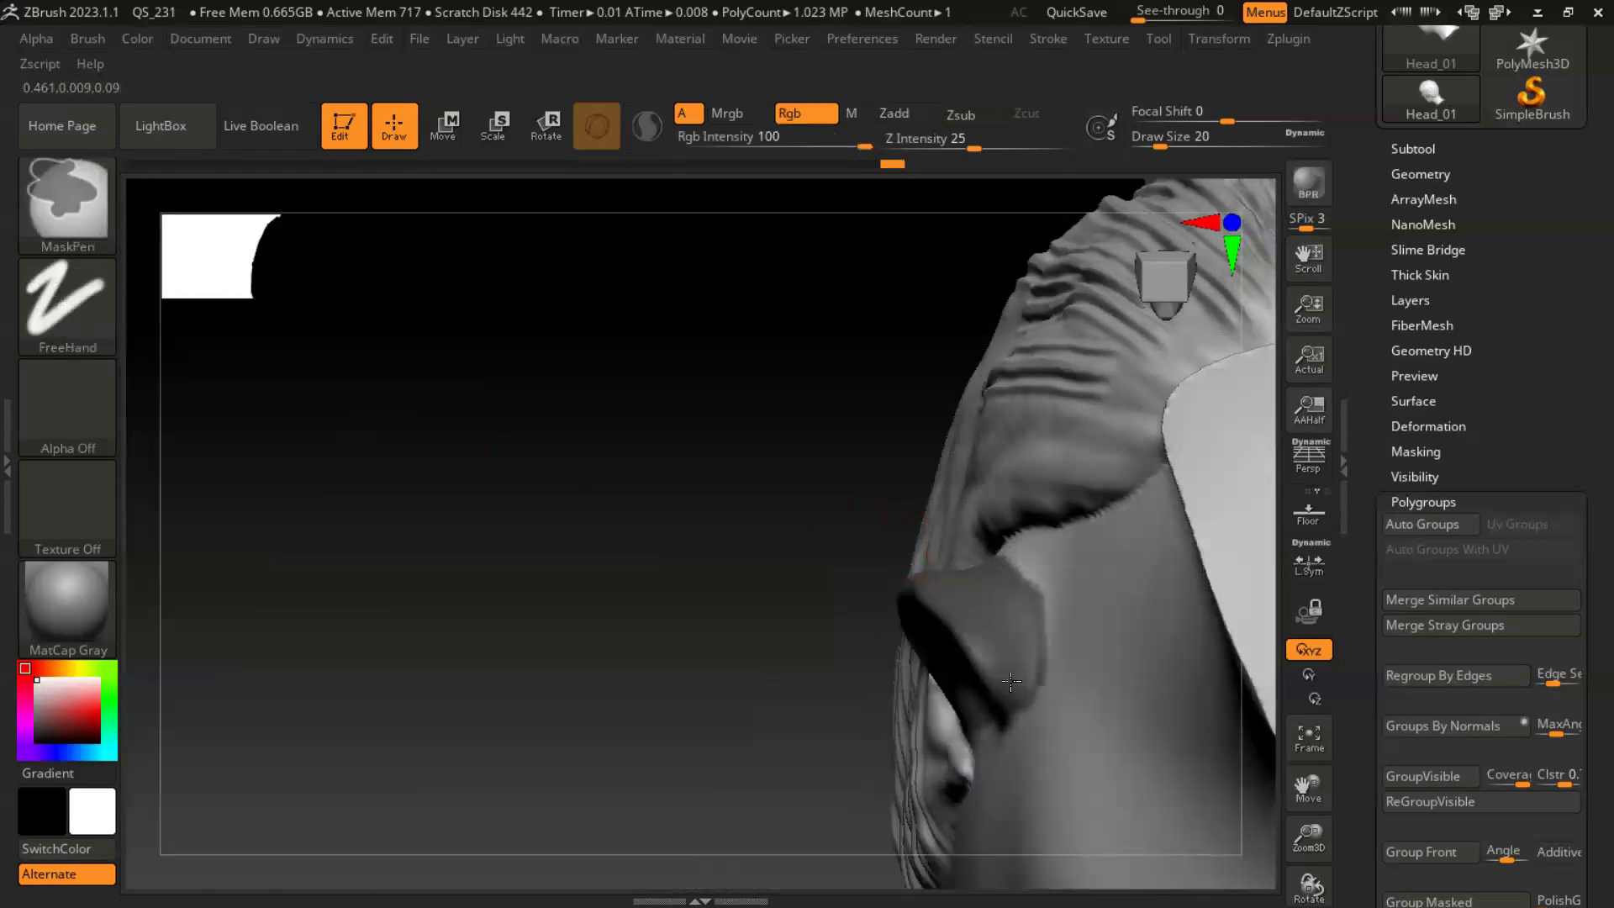
{"action": "left_click_drag", "start_coordinate": [866, 614], "coordinate": [720, 493]}
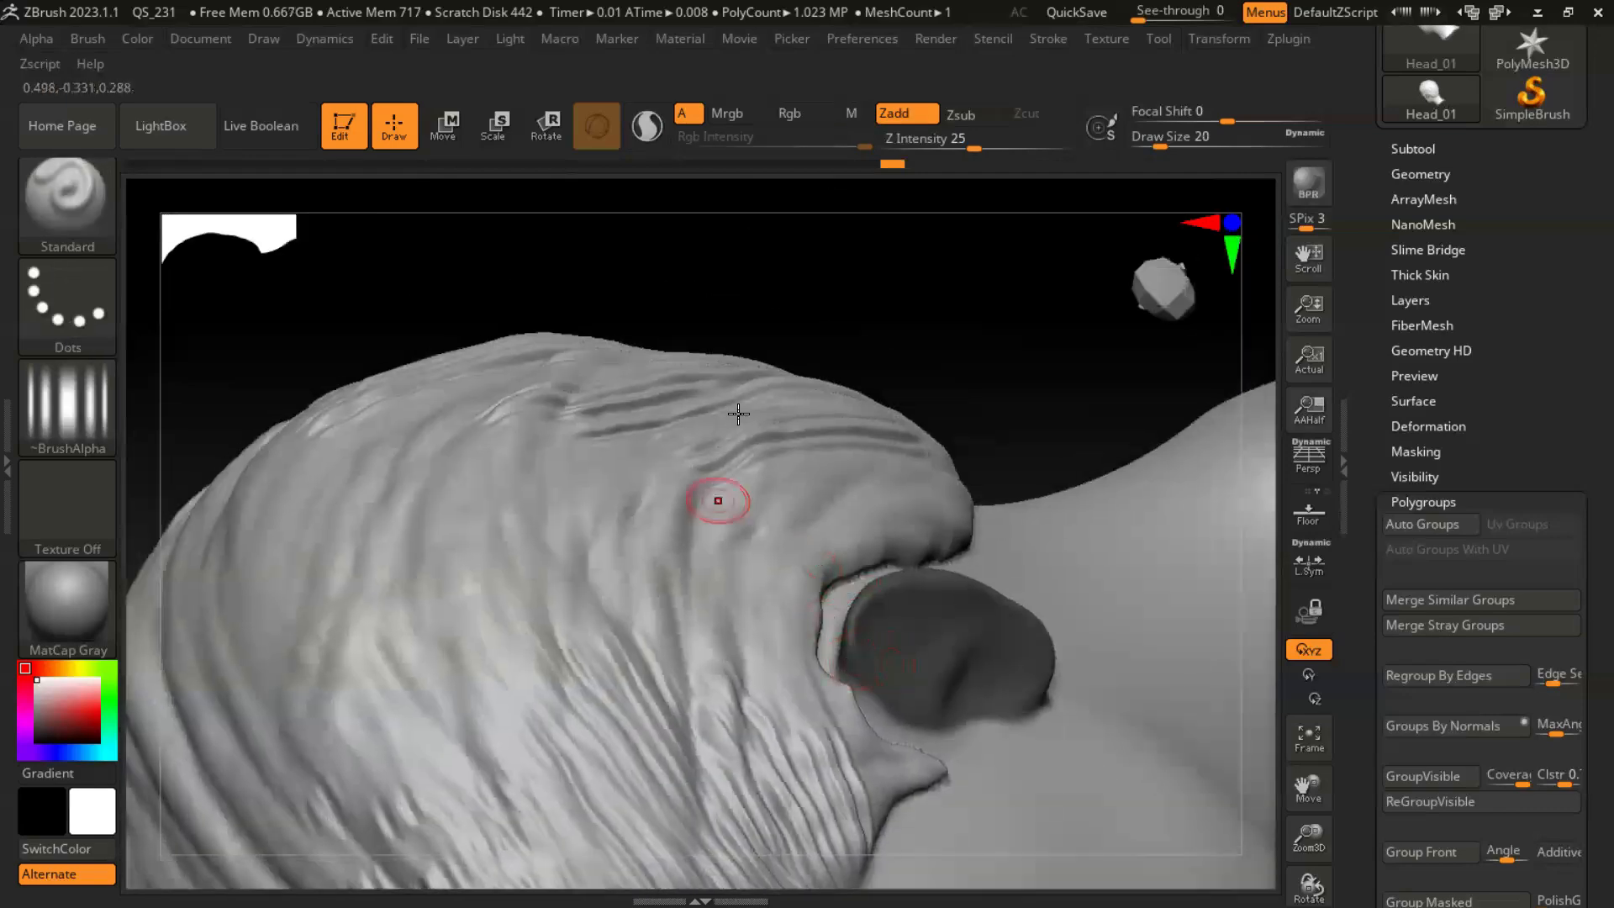
{"action": "left_click_drag", "start_coordinate": [1048, 361], "coordinate": [1169, 735]}
{"action": "mouse_move", "coordinate": [943, 521]}
{"action": "left_mouse_down", "text": "ctrl"}
{"action": "mouse_move", "coordinate": [898, 588]}
{"action": "mouse_move", "coordinate": [930, 673]}
{"action": "left_mouse_up", "text": "ctrl"}
{"action": "mouse_move", "coordinate": [1180, 566]}
{"action": "left_mouse_down"}
{"action": "mouse_move", "coordinate": [1177, 595]}
{"action": "mouse_move", "coordinate": [994, 503]}
{"action": "mouse_move", "coordinate": [1073, 471]}
{"action": "left_mouse_up"}
- Erase the stray mask spots from the neck behind the ear
{"action": "key", "text": "ctrl"}
{"action": "mouse_move", "coordinate": [468, 656]}
{"action": "left_mouse_down"}
{"action": "mouse_move", "coordinate": [332, 613]}
{"action": "mouse_move", "coordinate": [315, 479]}
{"action": "left_mouse_up"}
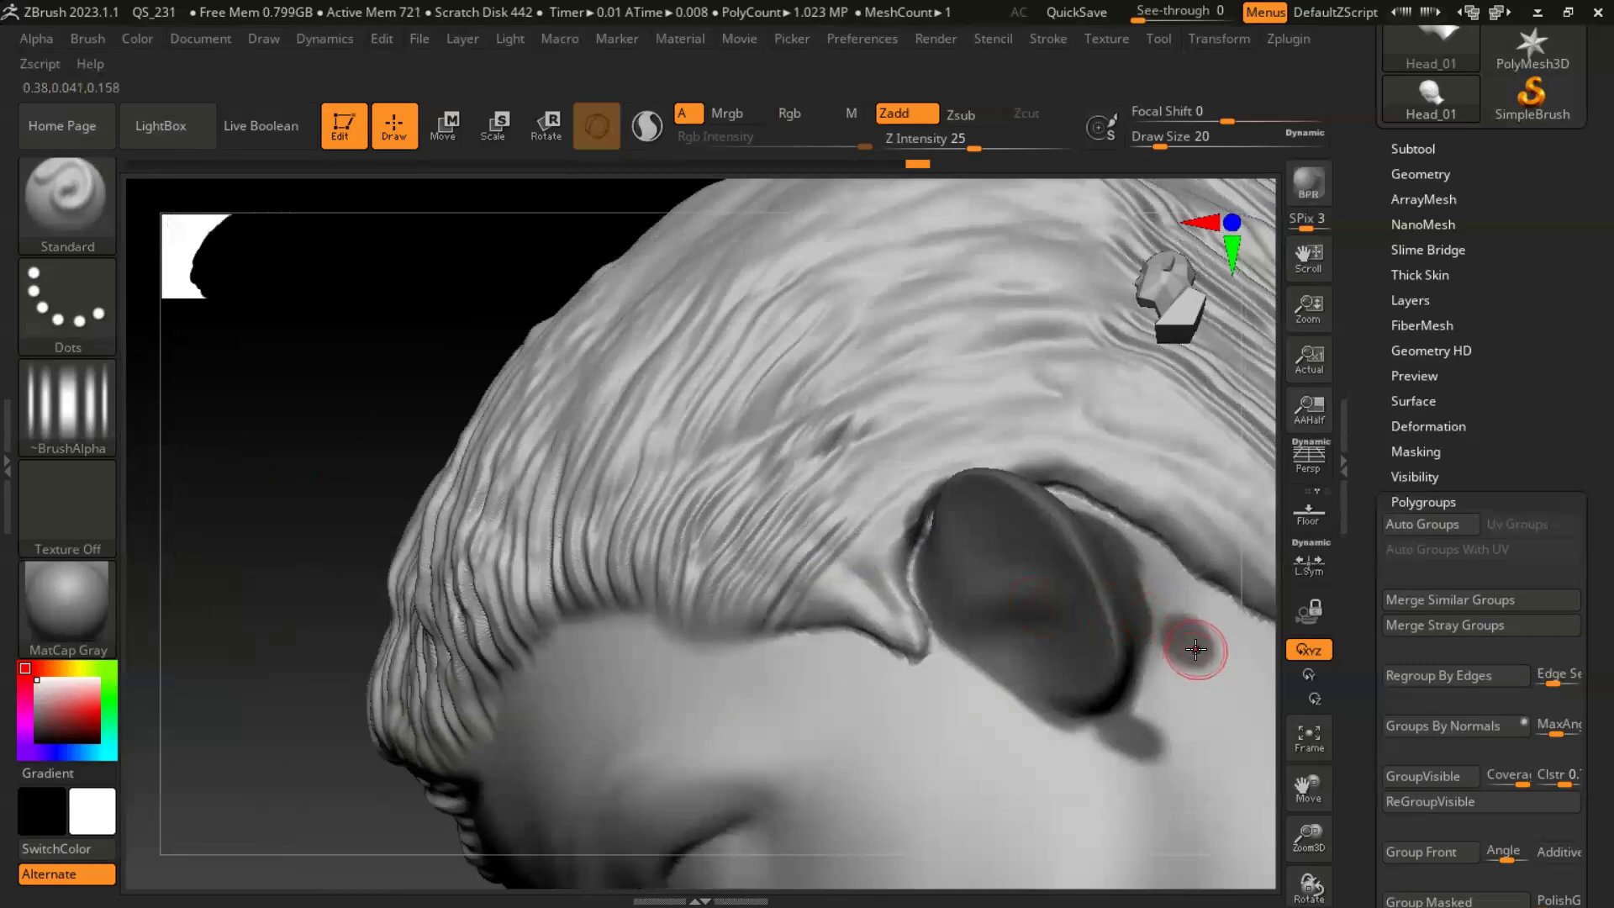
{"action": "key", "text": "ctrl"}
{"action": "mouse_move", "coordinate": [1188, 628]}
{"action": "left_mouse_down", "text": "ctrl+alt"}
{"action": "mouse_move", "coordinate": [1212, 659]}
{"action": "mouse_move", "coordinate": [1131, 727]}
{"action": "mouse_move", "coordinate": [1160, 750]}
{"action": "left_mouse_up", "text": "ctrl+alt"}
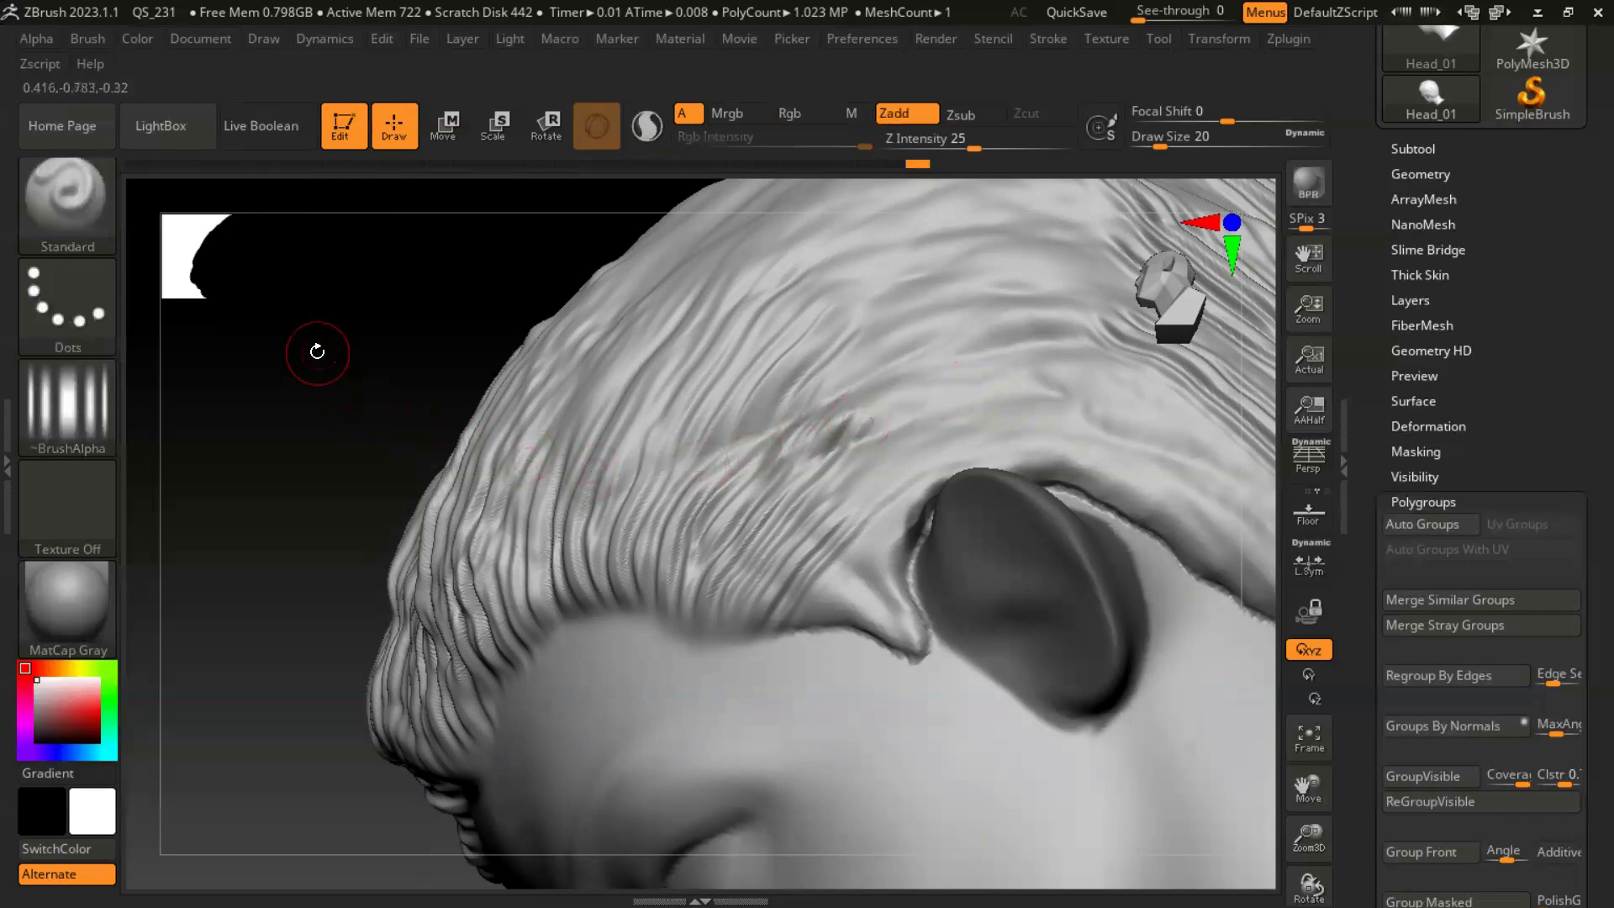
- Turn on the PolyFrame display and create a new polygroup from the masked ear
{"action": "key", "text": "f"}
{"action": "left_click_drag", "start_coordinate": [1056, 436], "coordinate": [1016, 498]}
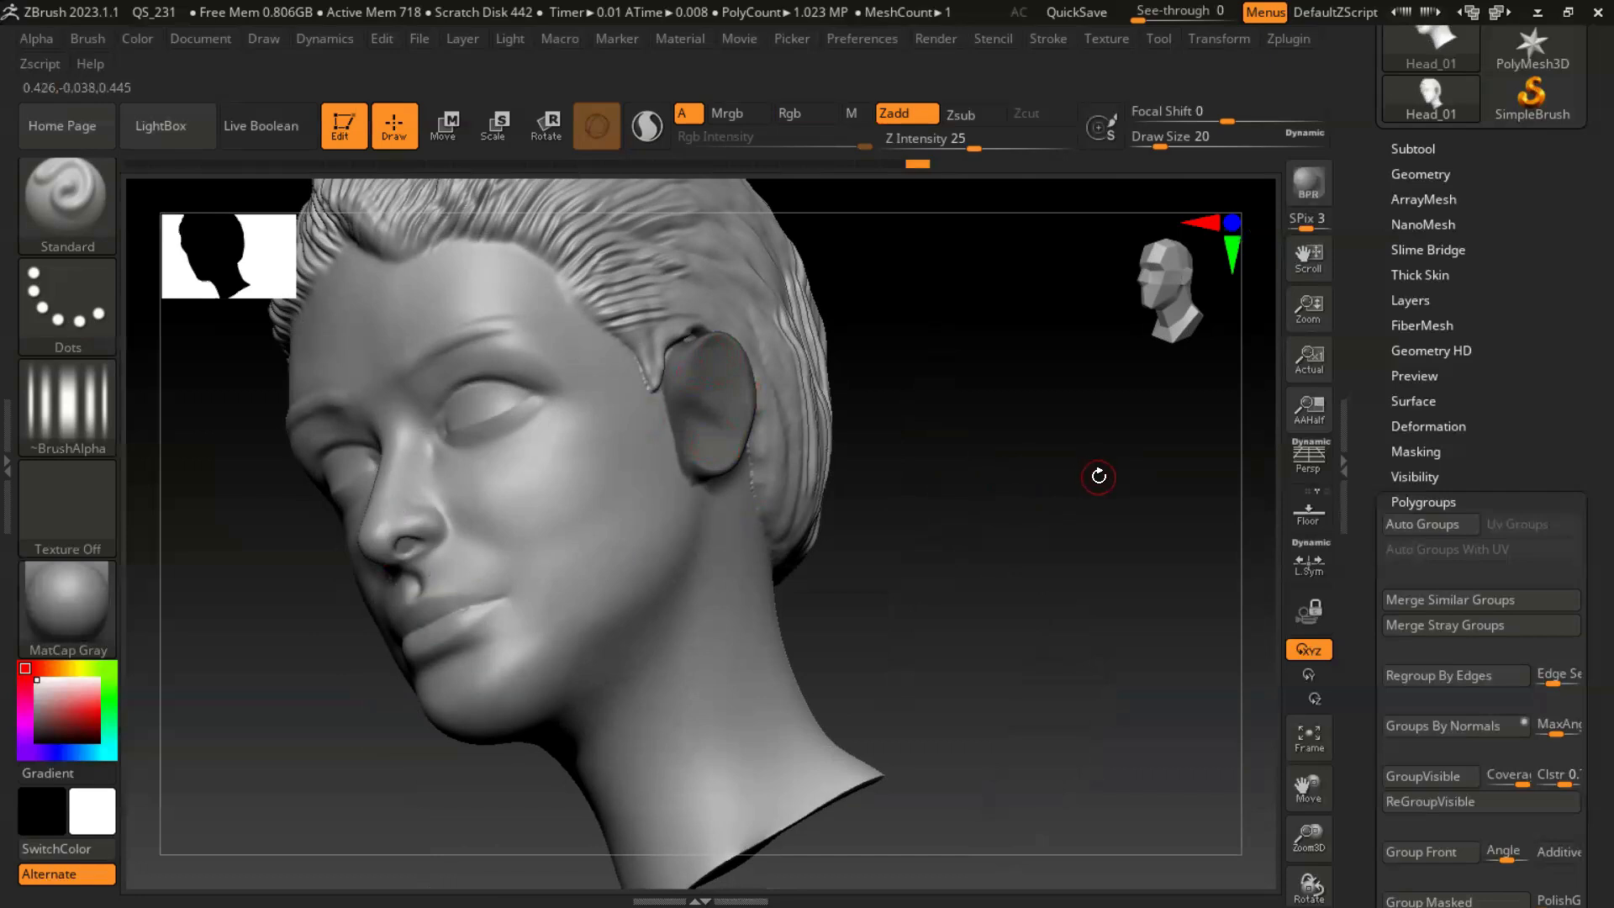
{"action": "key", "text": "ctrl"}
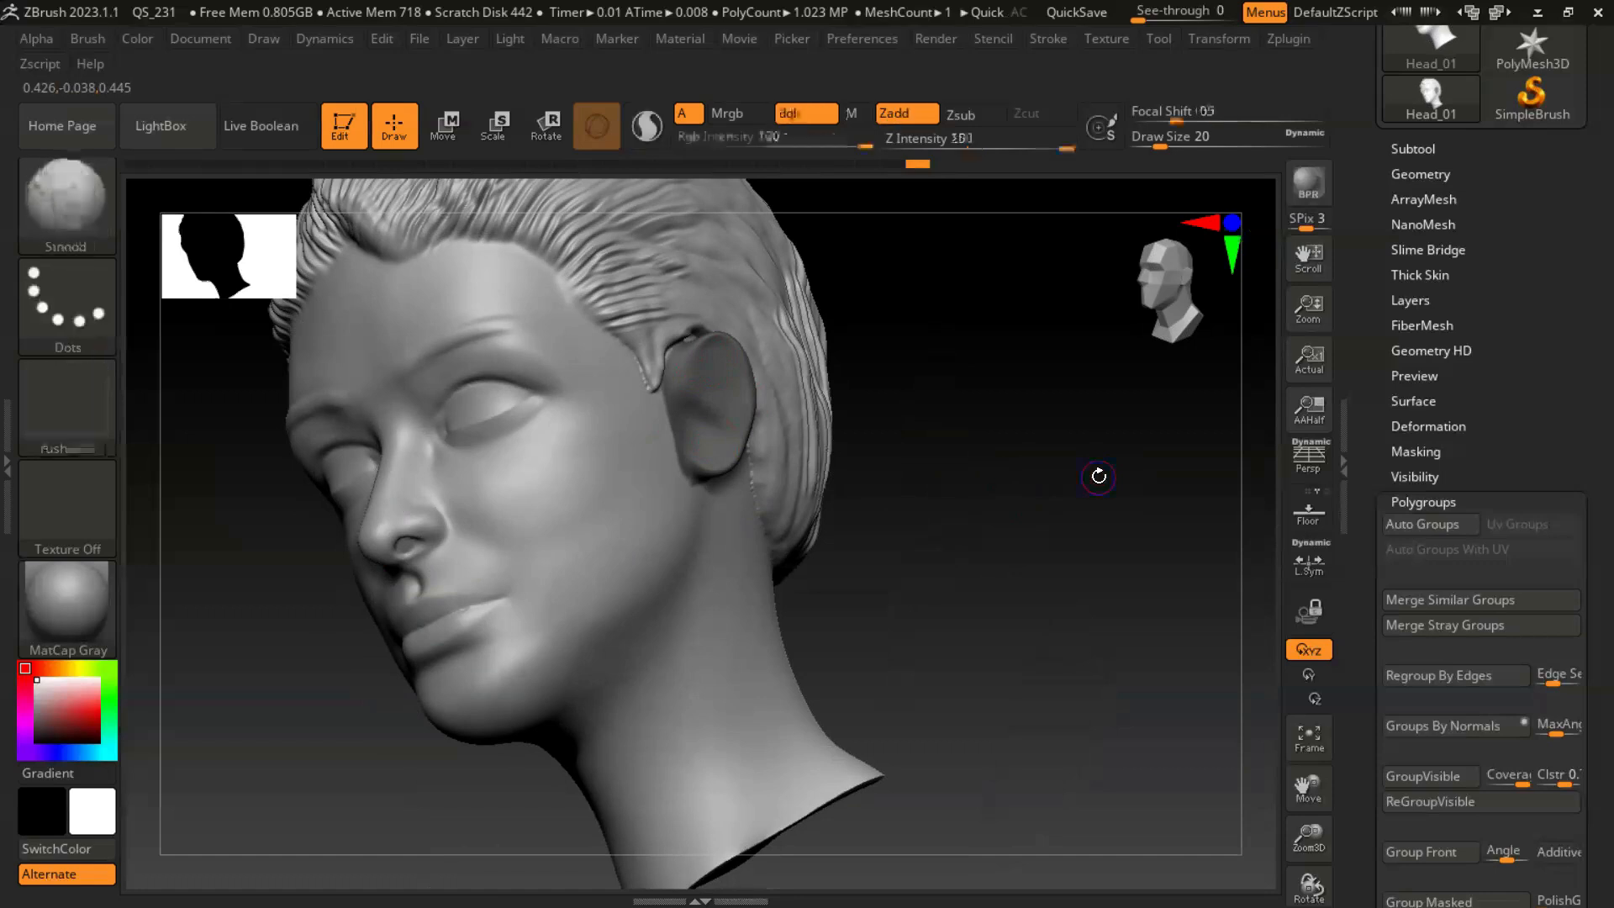
{"action": "key", "text": "shift+f"}
{"action": "key", "text": "ctrl"}
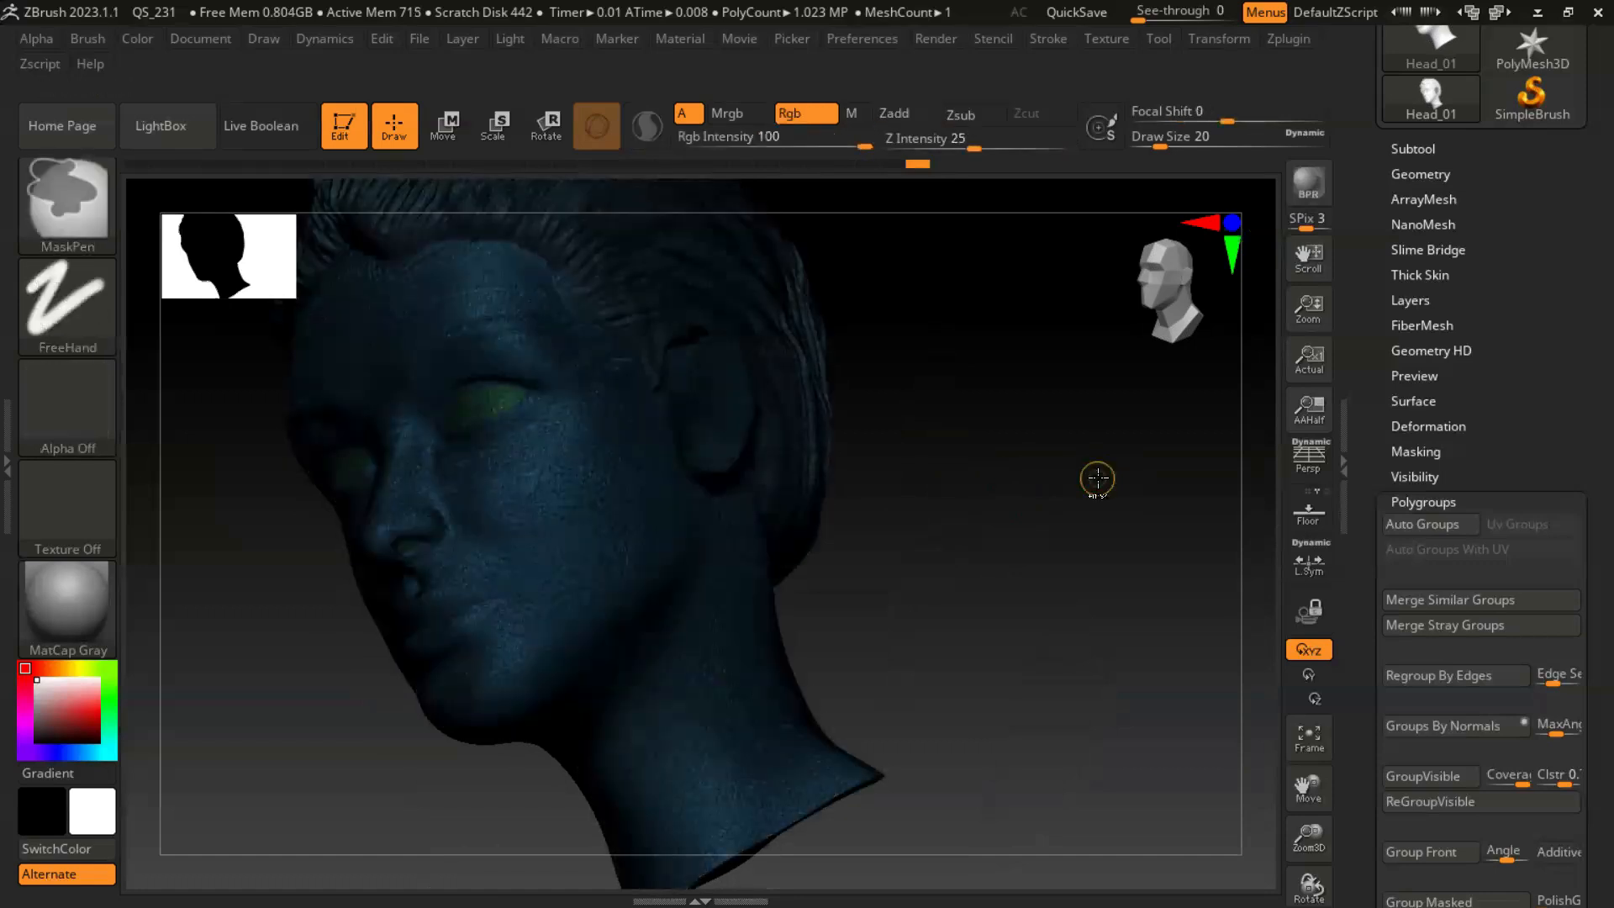
{"action": "key", "text": "ctrl+w"}
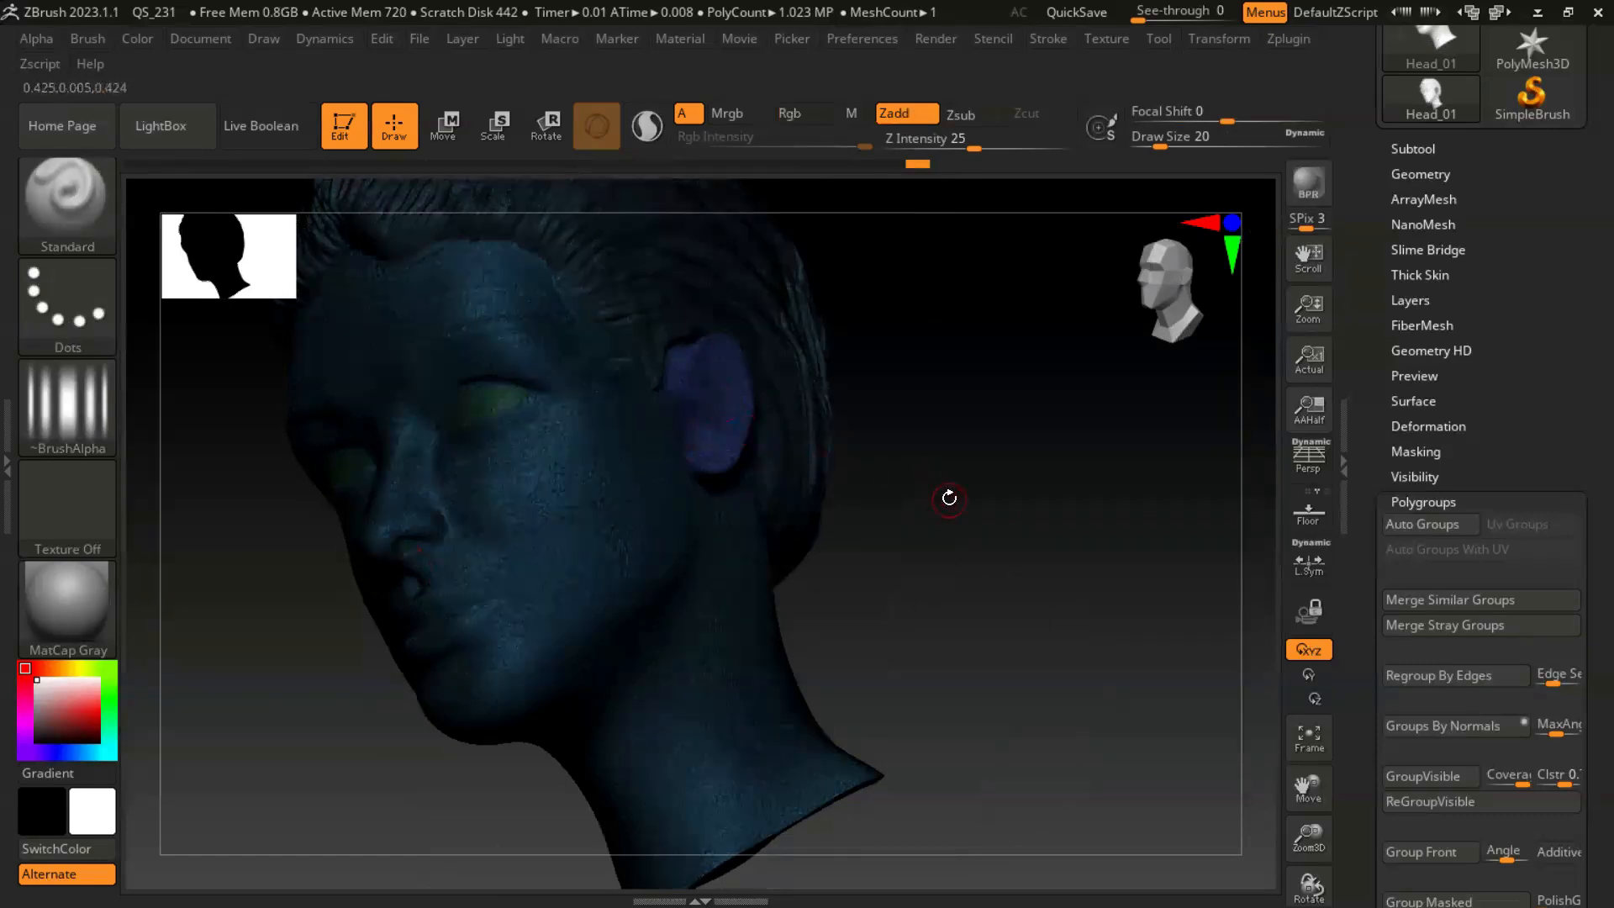
- Regroup the whole unmasked head into a single polygroup and undo that change
{"action": "key", "text": "ctrl"}
{"action": "key", "text": "shift+f"}
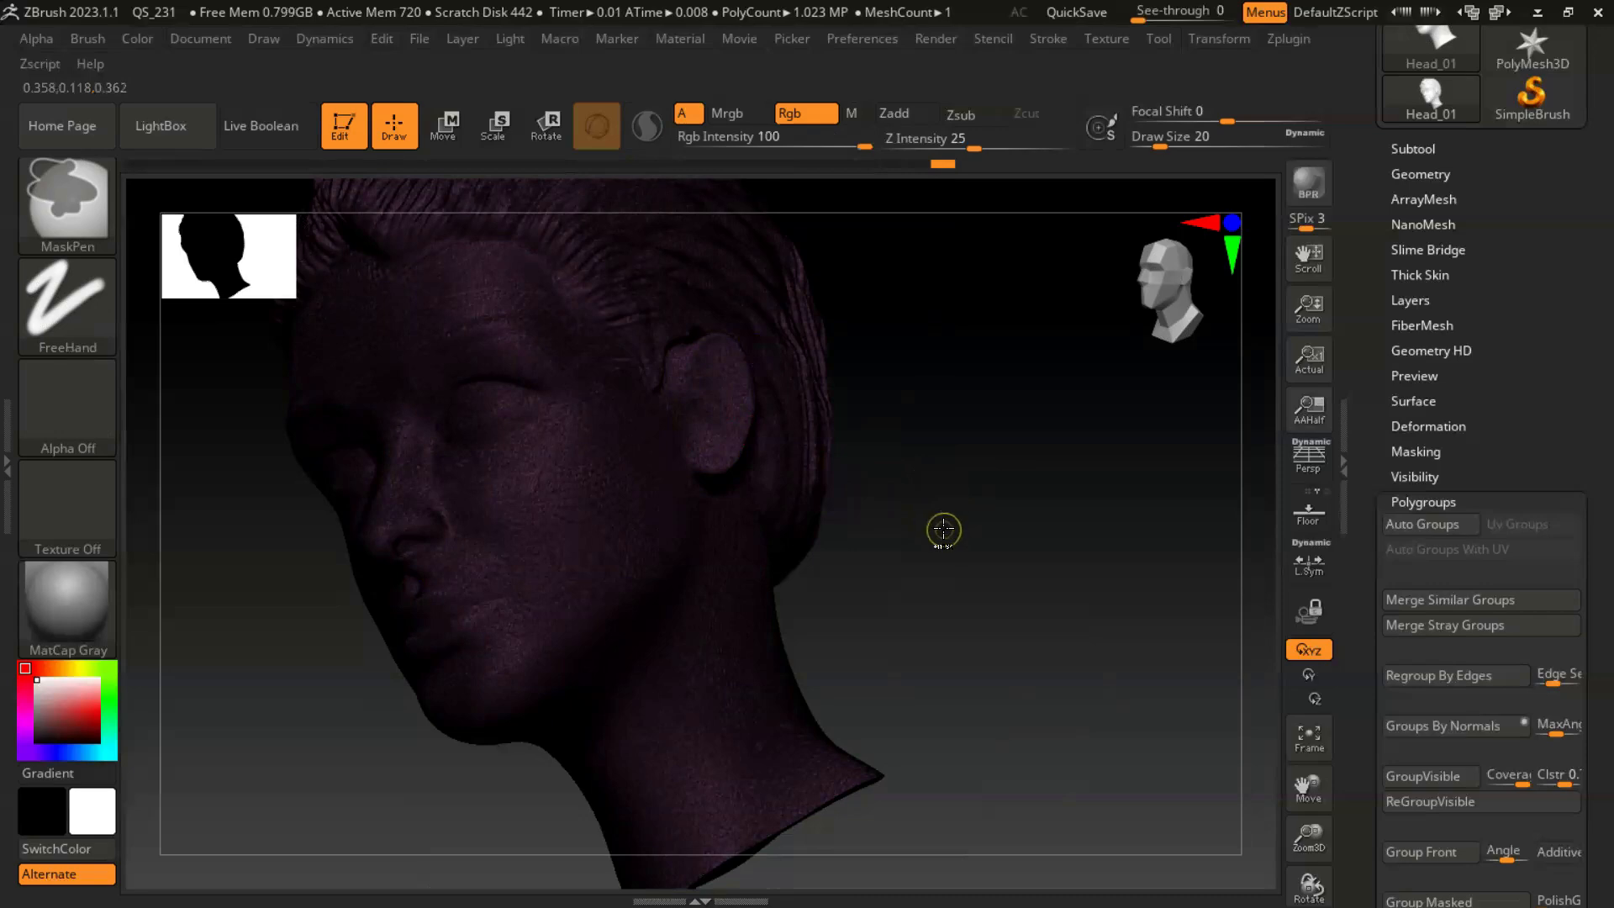
{"action": "key", "text": "ctrl+z"}
- Try masking the side of the neck and a band across it, and clear the mask
{"action": "left_click_drag", "start_coordinate": [950, 525], "coordinate": [980, 426]}
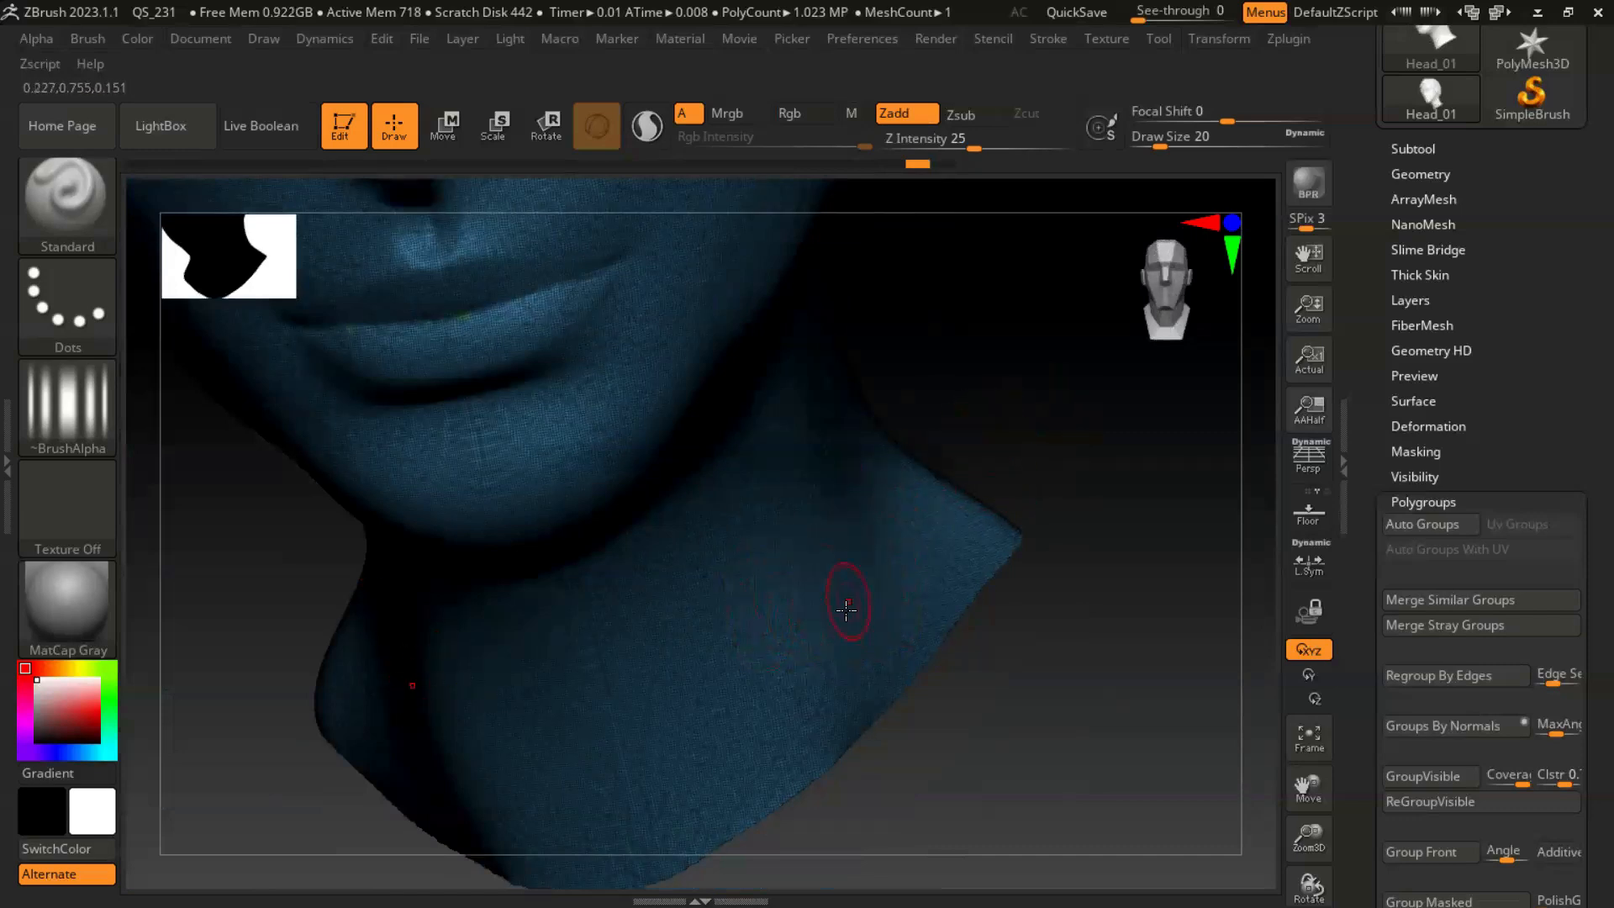
{"action": "mouse_move", "coordinate": [874, 589]}
{"action": "left_mouse_down", "text": "ctrl"}
{"action": "mouse_move", "coordinate": [964, 510]}
{"action": "mouse_move", "coordinate": [934, 412]}
{"action": "left_mouse_up", "text": "ctrl"}
{"action": "left_click_drag", "start_coordinate": [1121, 571], "coordinate": [1091, 580], "text": "ctrl"}
{"action": "mouse_move", "coordinate": [923, 534]}
{"action": "left_mouse_down", "text": "ctrl"}
{"action": "mouse_move", "coordinate": [897, 613]}
{"action": "mouse_move", "coordinate": [883, 426]}
{"action": "mouse_move", "coordinate": [874, 571]}
{"action": "left_mouse_up", "text": "ctrl"}
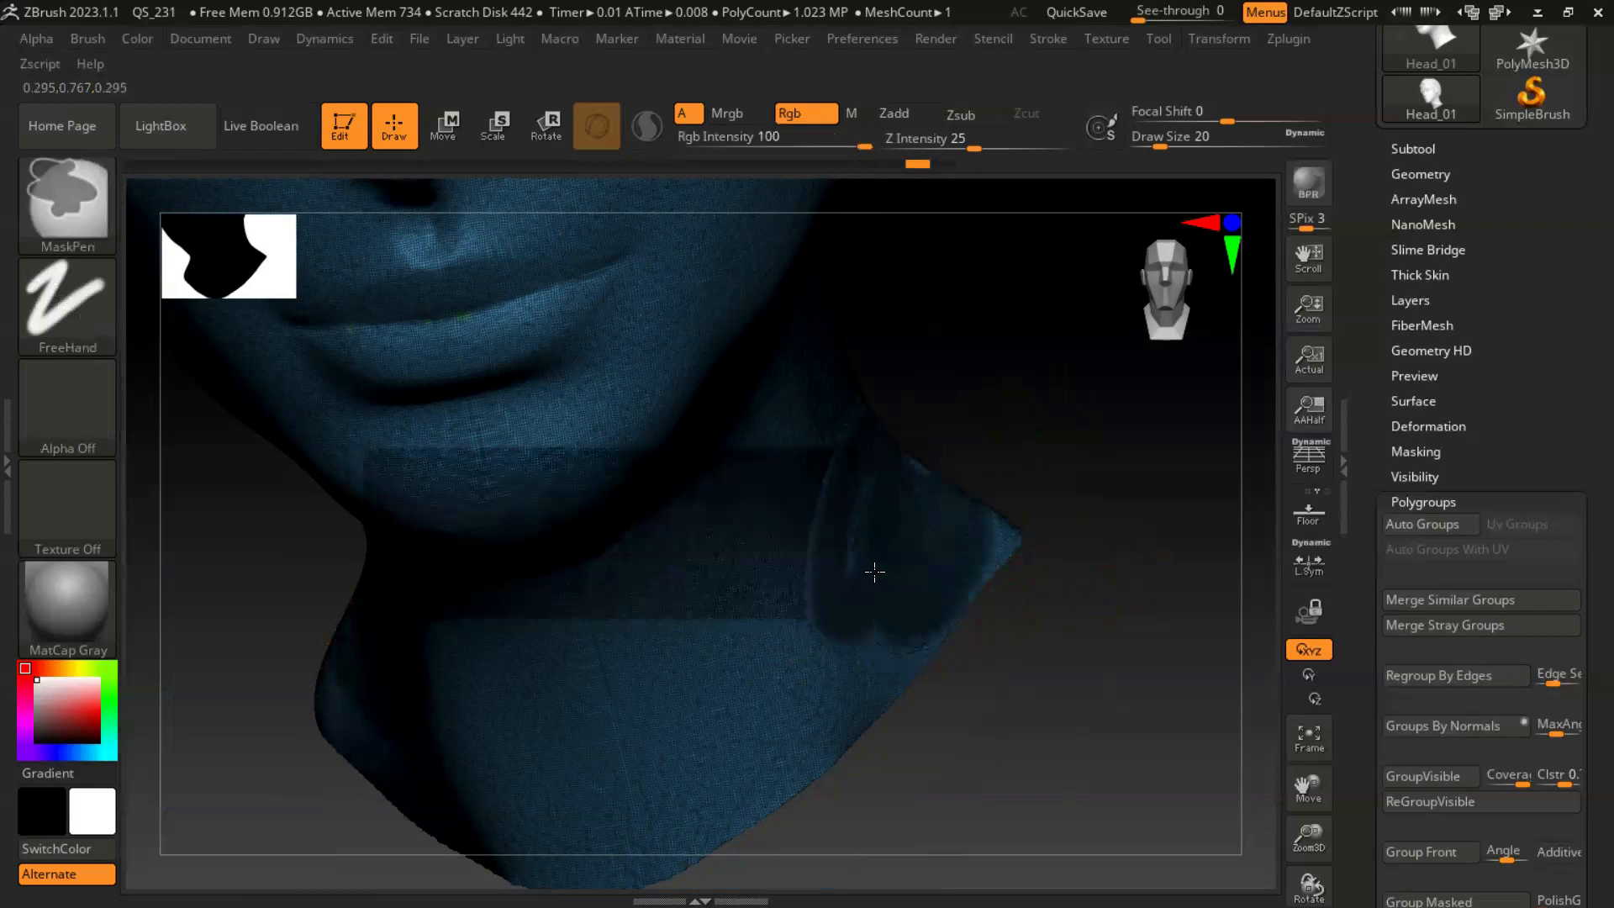
{"action": "left_click_drag", "start_coordinate": [1067, 632], "coordinate": [1056, 649], "text": "ctrl"}
- Mask a band across the lower front of the neck and turn it into a new polygroup
{"action": "left_click_drag", "start_coordinate": [1061, 643], "coordinate": [1031, 512]}
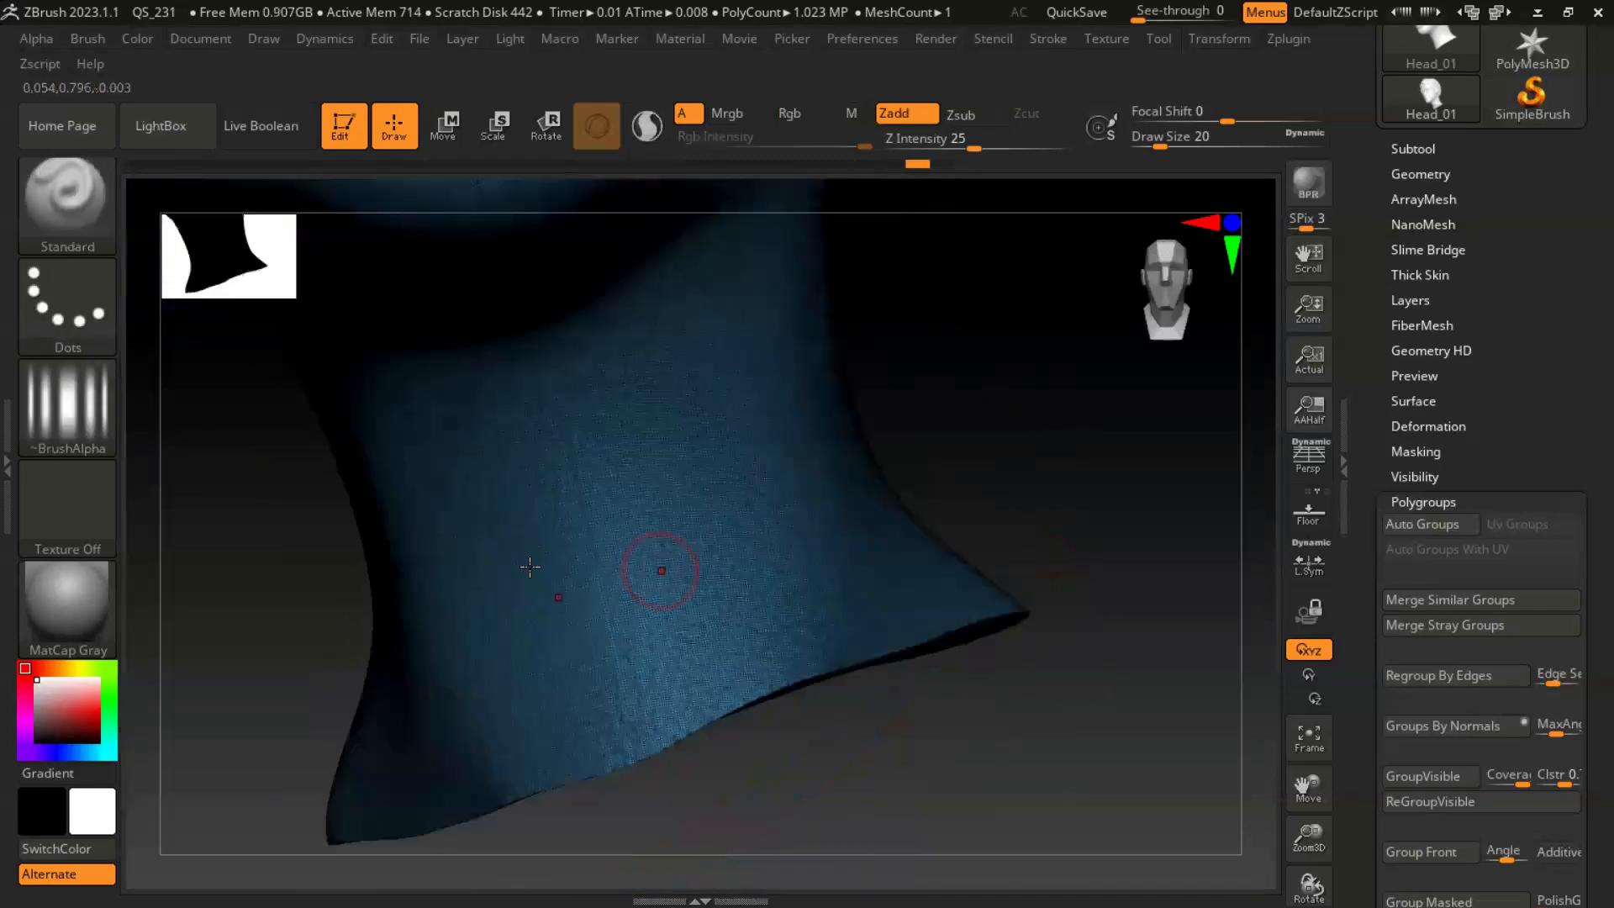
{"action": "mouse_move", "coordinate": [504, 640]}
{"action": "left_mouse_down", "text": "ctrl"}
{"action": "mouse_move", "coordinate": [948, 566]}
{"action": "mouse_move", "coordinate": [523, 544]}
{"action": "mouse_move", "coordinate": [850, 569]}
{"action": "mouse_move", "coordinate": [454, 471]}
{"action": "mouse_move", "coordinate": [841, 572]}
{"action": "mouse_move", "coordinate": [887, 491]}
{"action": "mouse_move", "coordinate": [902, 575]}
{"action": "left_mouse_up", "text": "ctrl"}
{"action": "mouse_move", "coordinate": [1052, 476]}
{"action": "left_mouse_down"}
{"action": "mouse_move", "coordinate": [1042, 457]}
{"action": "mouse_move", "coordinate": [1068, 479]}
{"action": "mouse_move", "coordinate": [839, 249]}
{"action": "mouse_move", "coordinate": [835, 202]}
{"action": "left_mouse_up"}
{"action": "mouse_move", "coordinate": [927, 553]}
{"action": "left_mouse_down"}
{"action": "mouse_move", "coordinate": [872, 602]}
{"action": "mouse_move", "coordinate": [933, 555]}
{"action": "left_mouse_up"}
{"action": "key", "text": "ctrl"}
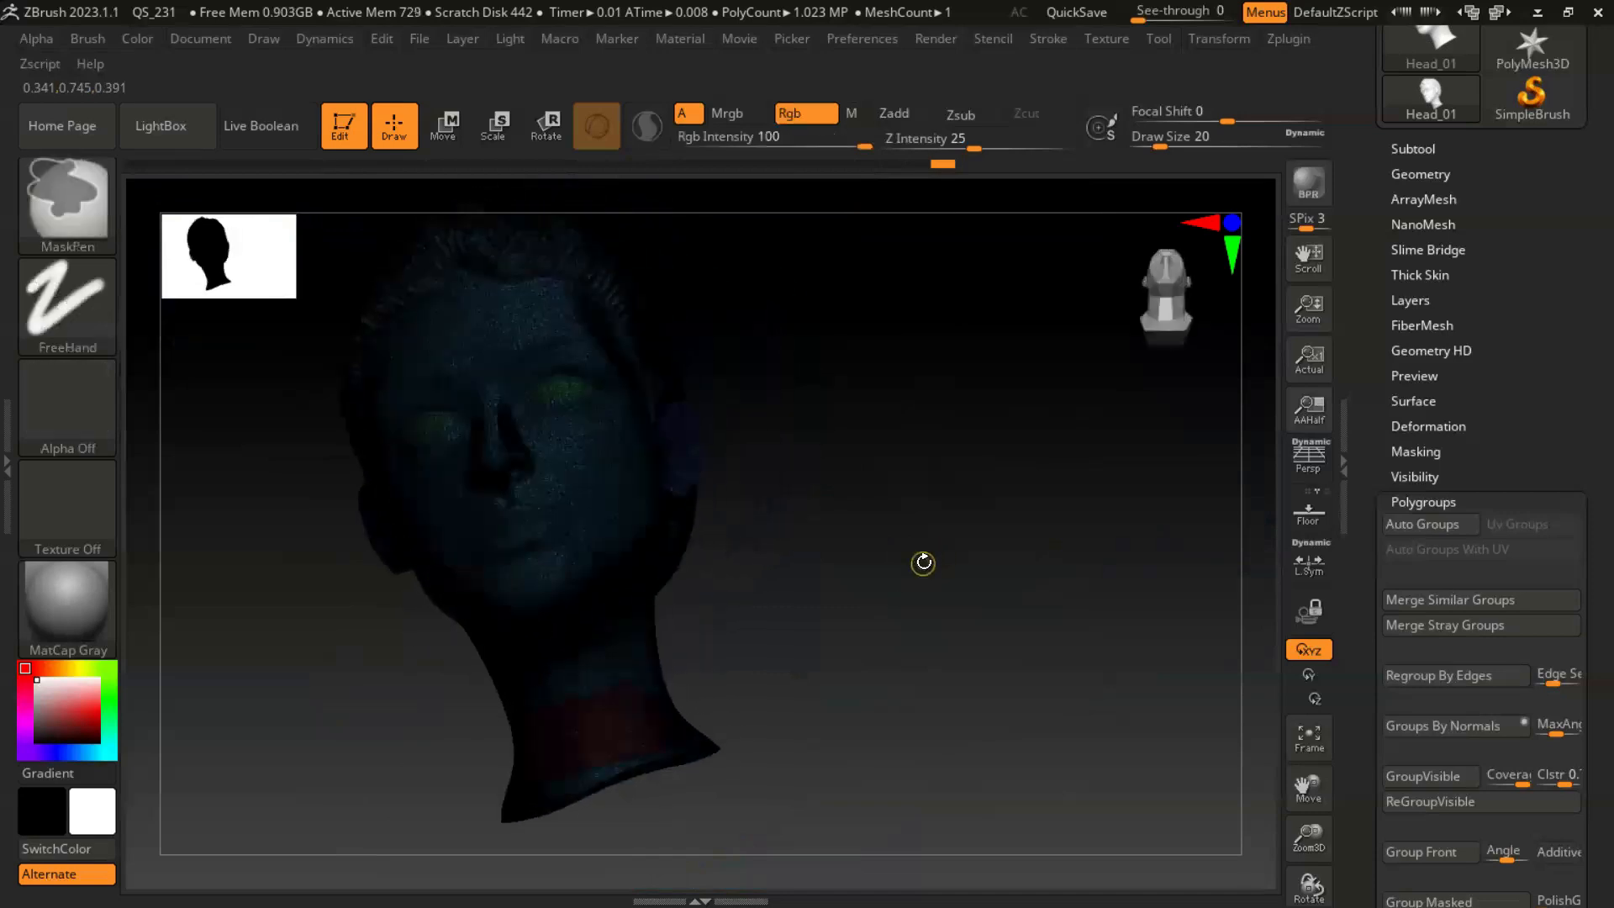
- Examine the ear polygroup up close and turn off the PolyFrame display
{"action": "left_click_drag", "start_coordinate": [789, 611], "coordinate": [1104, 671], "text": "alt"}
{"action": "mouse_move", "coordinate": [1067, 431]}
{"action": "left_mouse_down", "text": "alt"}
{"action": "mouse_move", "coordinate": [987, 533]}
{"action": "mouse_move", "coordinate": [958, 653]}
{"action": "left_mouse_up", "text": "alt"}
{"action": "left_click_drag", "start_coordinate": [980, 472], "coordinate": [965, 775], "text": "alt"}
{"action": "left_click_drag", "start_coordinate": [947, 618], "coordinate": [982, 580], "text": "alt"}
{"action": "left_click_drag", "start_coordinate": [1006, 491], "coordinate": [1007, 570], "text": "alt"}
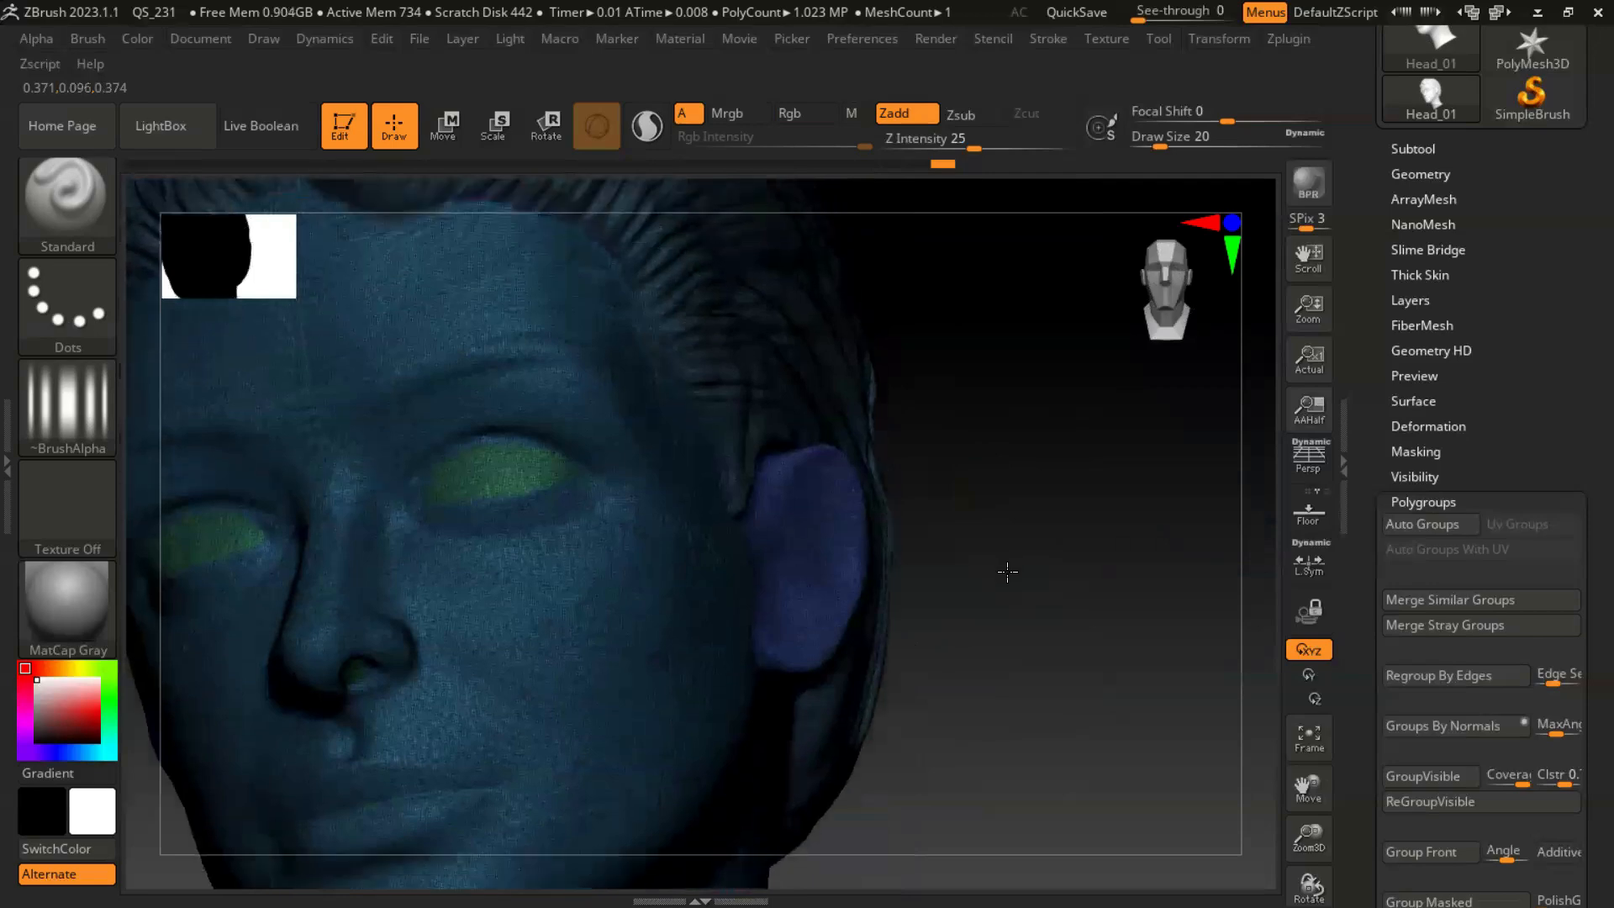
{"action": "key", "text": "shift"}
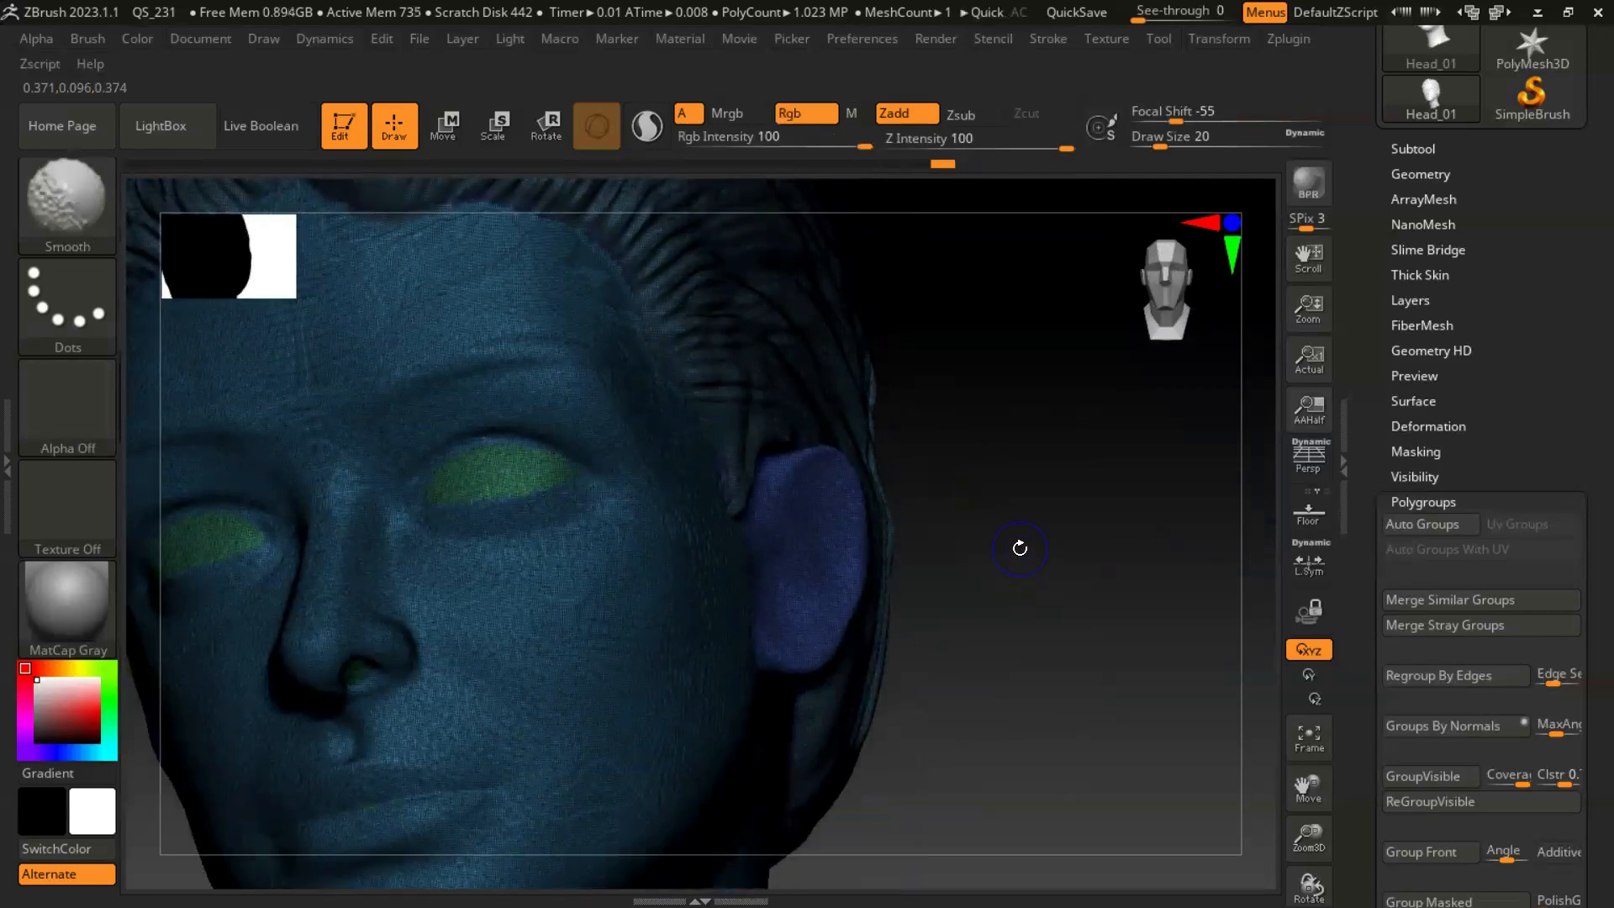
{"action": "key", "text": "shift+f"}
{"action": "mouse_move", "coordinate": [1040, 622]}
{"action": "left_mouse_down"}
{"action": "mouse_move", "coordinate": [1009, 638]}
{"action": "mouse_move", "coordinate": [840, 580]}
{"action": "left_mouse_up"}
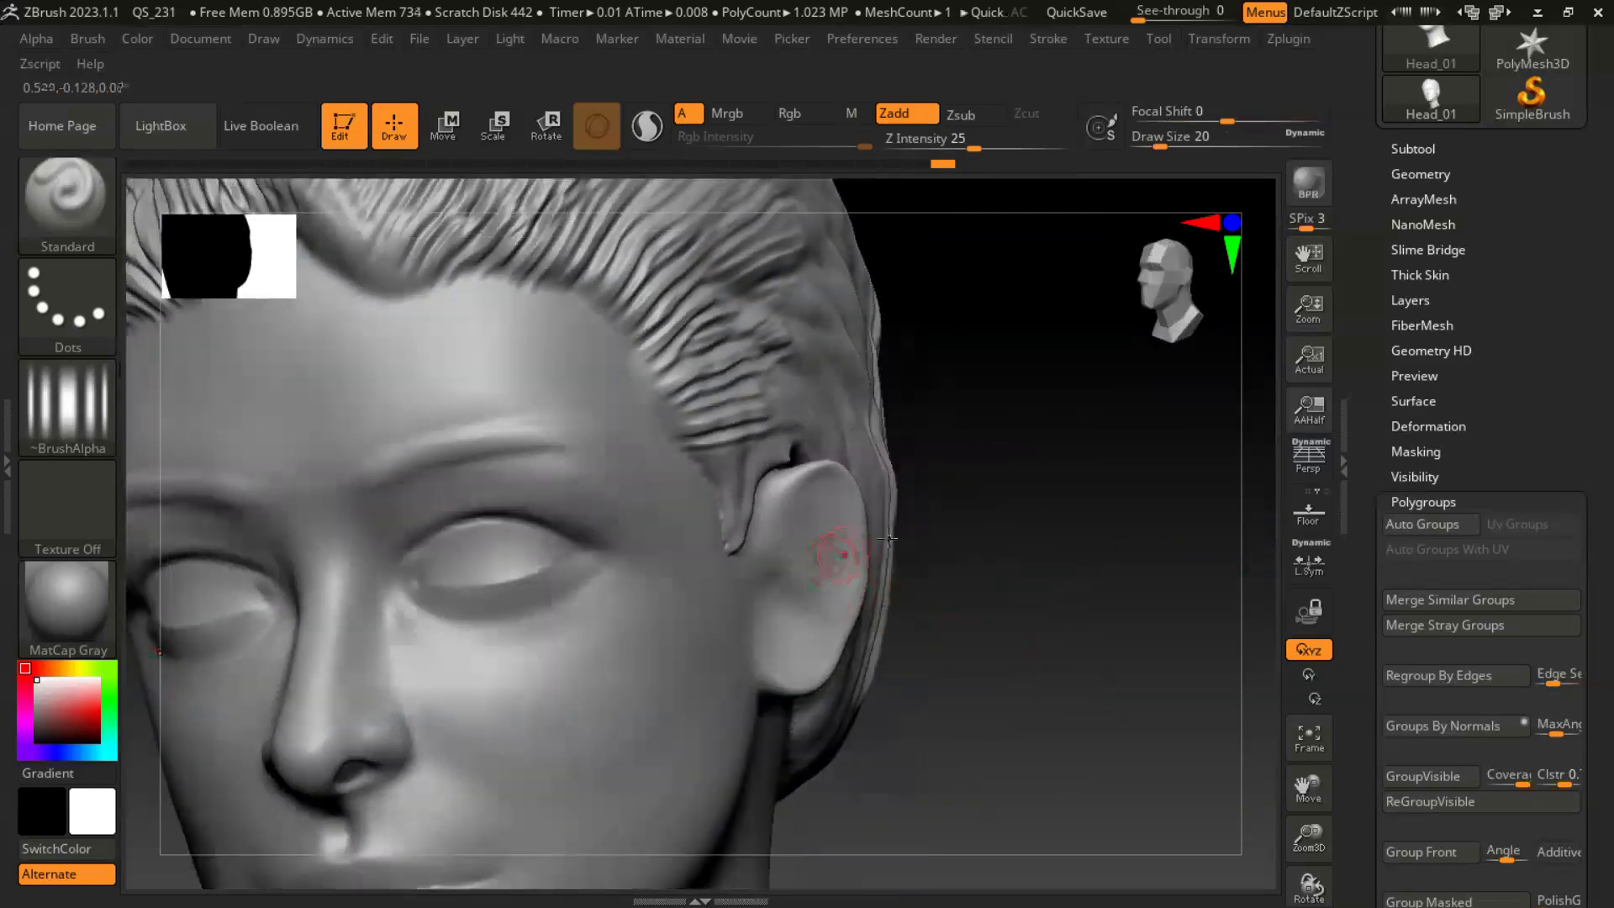
- Isolate the ear polygroup, inspect it, and show the whole head again
{"action": "key", "text": "shift"}
{"action": "key", "text": "ctrl+shift"}
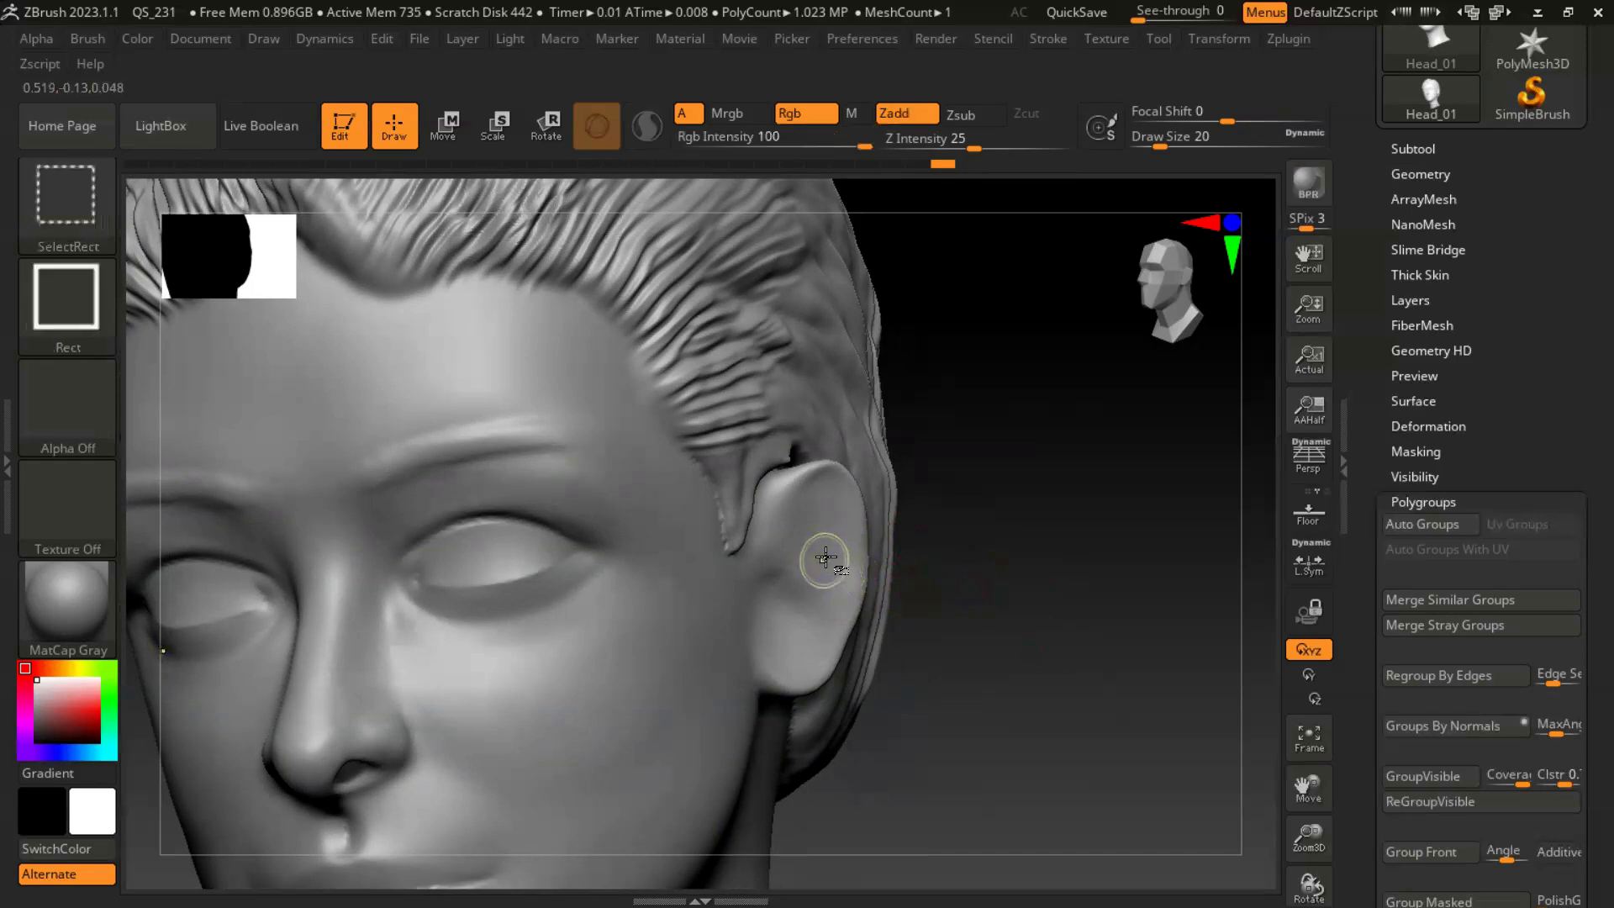
{"action": "left_click", "coordinate": [828, 554], "text": "ctrl+shift"}
{"action": "mouse_move", "coordinate": [1066, 556]}
{"action": "left_mouse_down"}
{"action": "mouse_move", "coordinate": [1084, 590]}
{"action": "mouse_move", "coordinate": [1070, 616]}
{"action": "left_mouse_up"}
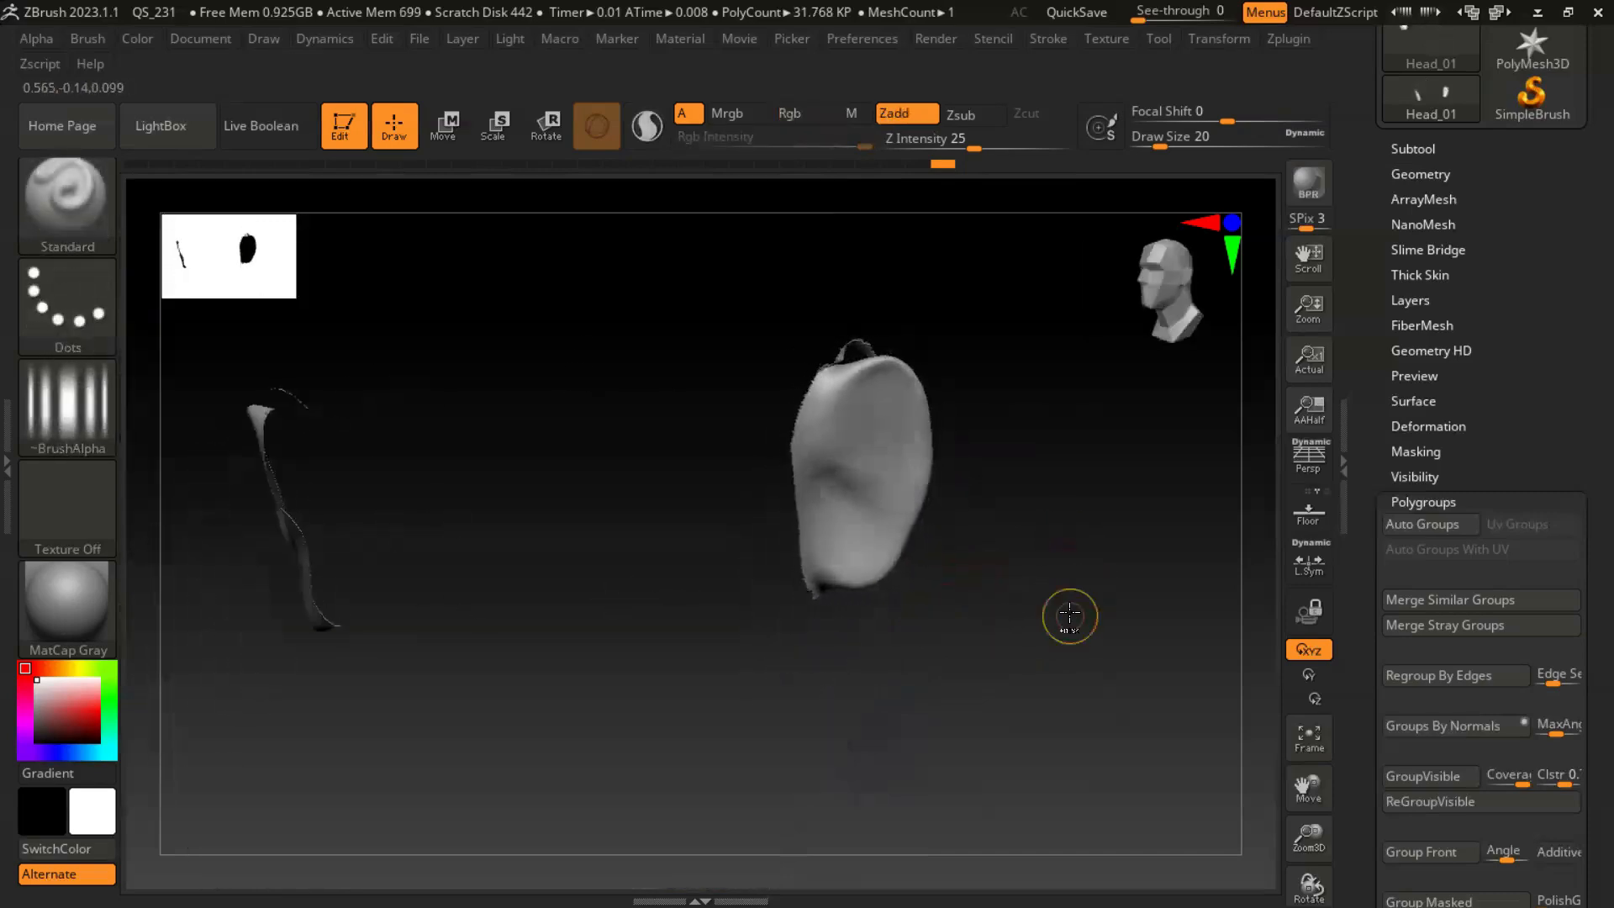
{"action": "key", "text": "ctrl+shift"}
{"action": "left_click", "coordinate": [1073, 522], "text": "ctrl+shift"}
- Isolate the face polygroup, hide it to show the other groups, and invert the visibility to show only the face
{"action": "key", "text": "ctrl+shift"}
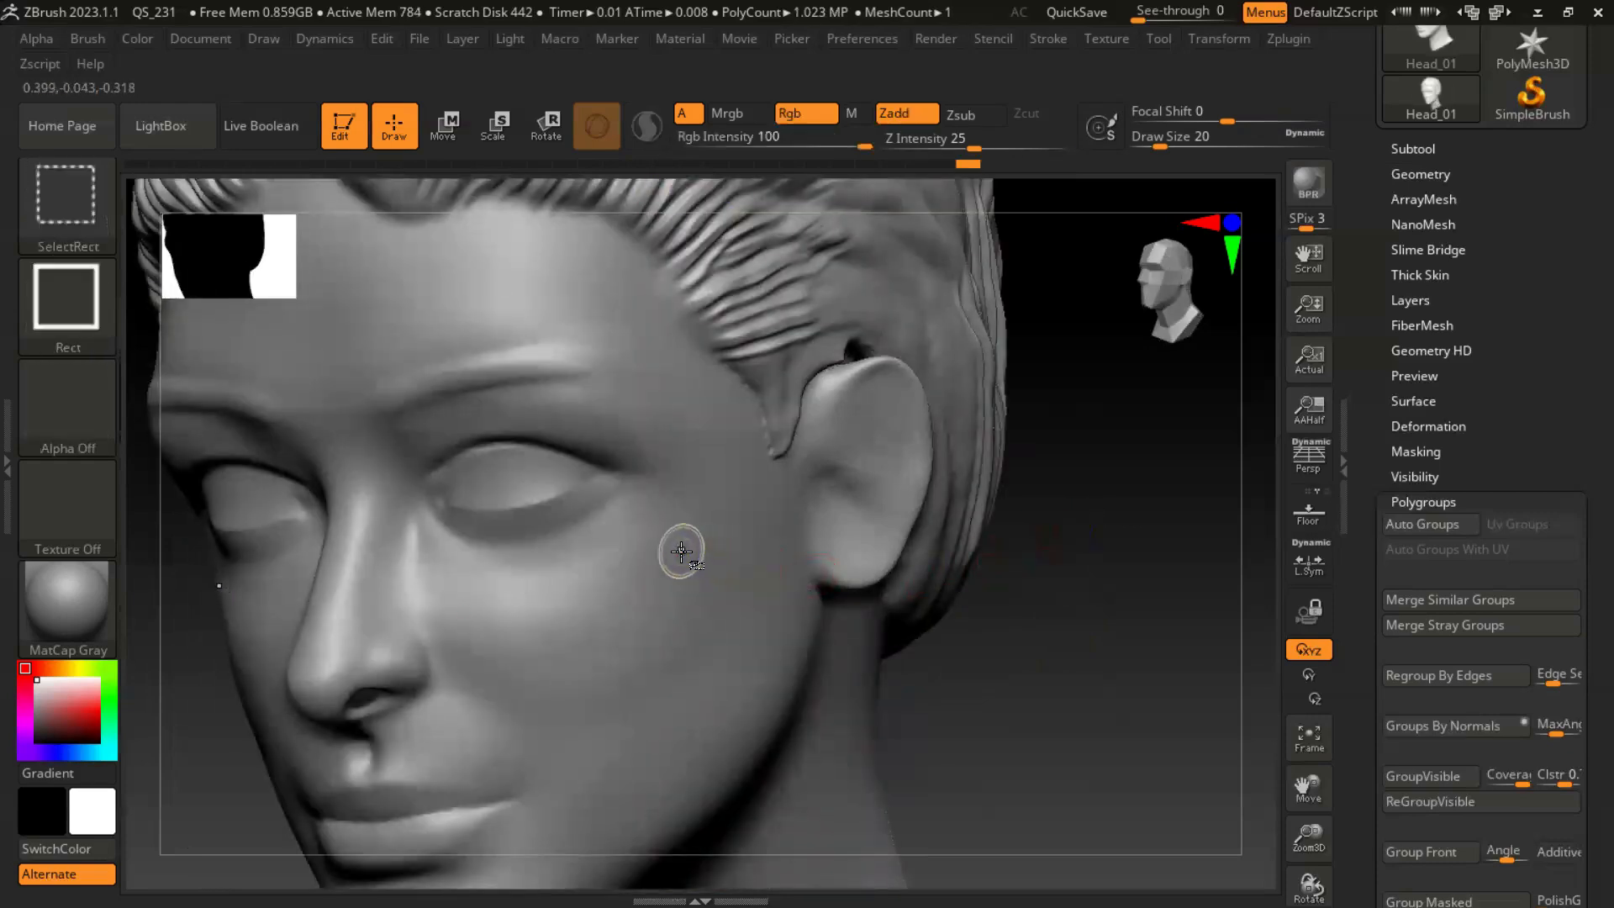
{"action": "left_click", "coordinate": [681, 551], "text": "ctrl+shift"}
{"action": "mouse_move", "coordinate": [1052, 577]}
{"action": "left_mouse_down"}
{"action": "mouse_move", "coordinate": [1053, 475]}
{"action": "mouse_move", "coordinate": [1045, 544]}
{"action": "left_mouse_up"}
{"action": "left_click", "coordinate": [659, 580], "text": "ctrl+shift"}
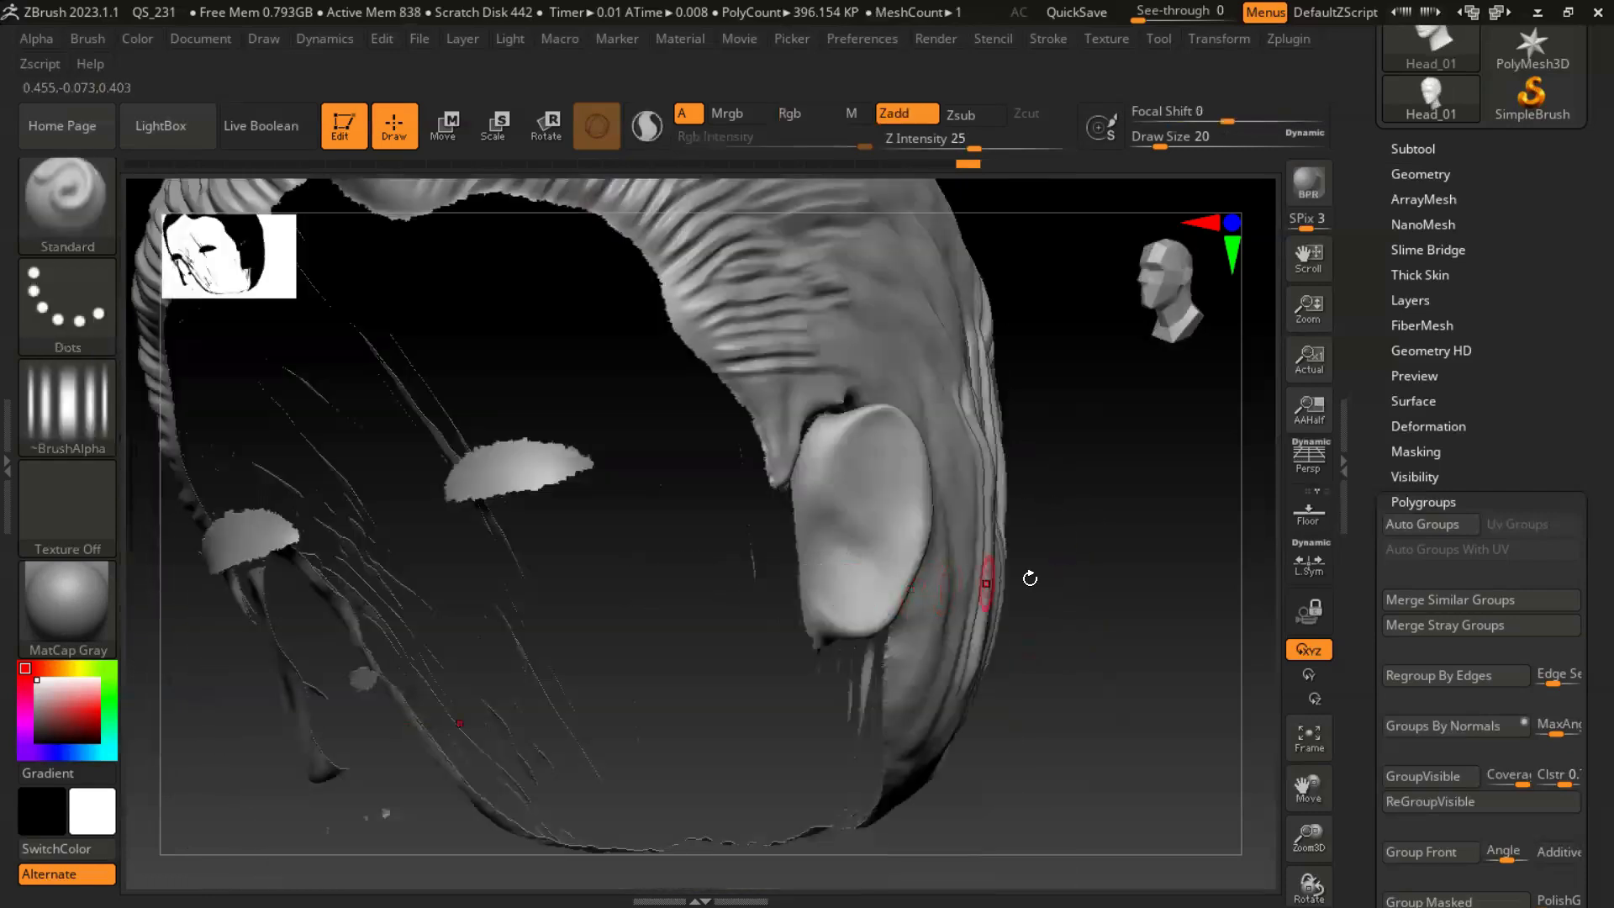
{"action": "left_click", "coordinate": [1134, 582], "text": "ctrl+shift"}
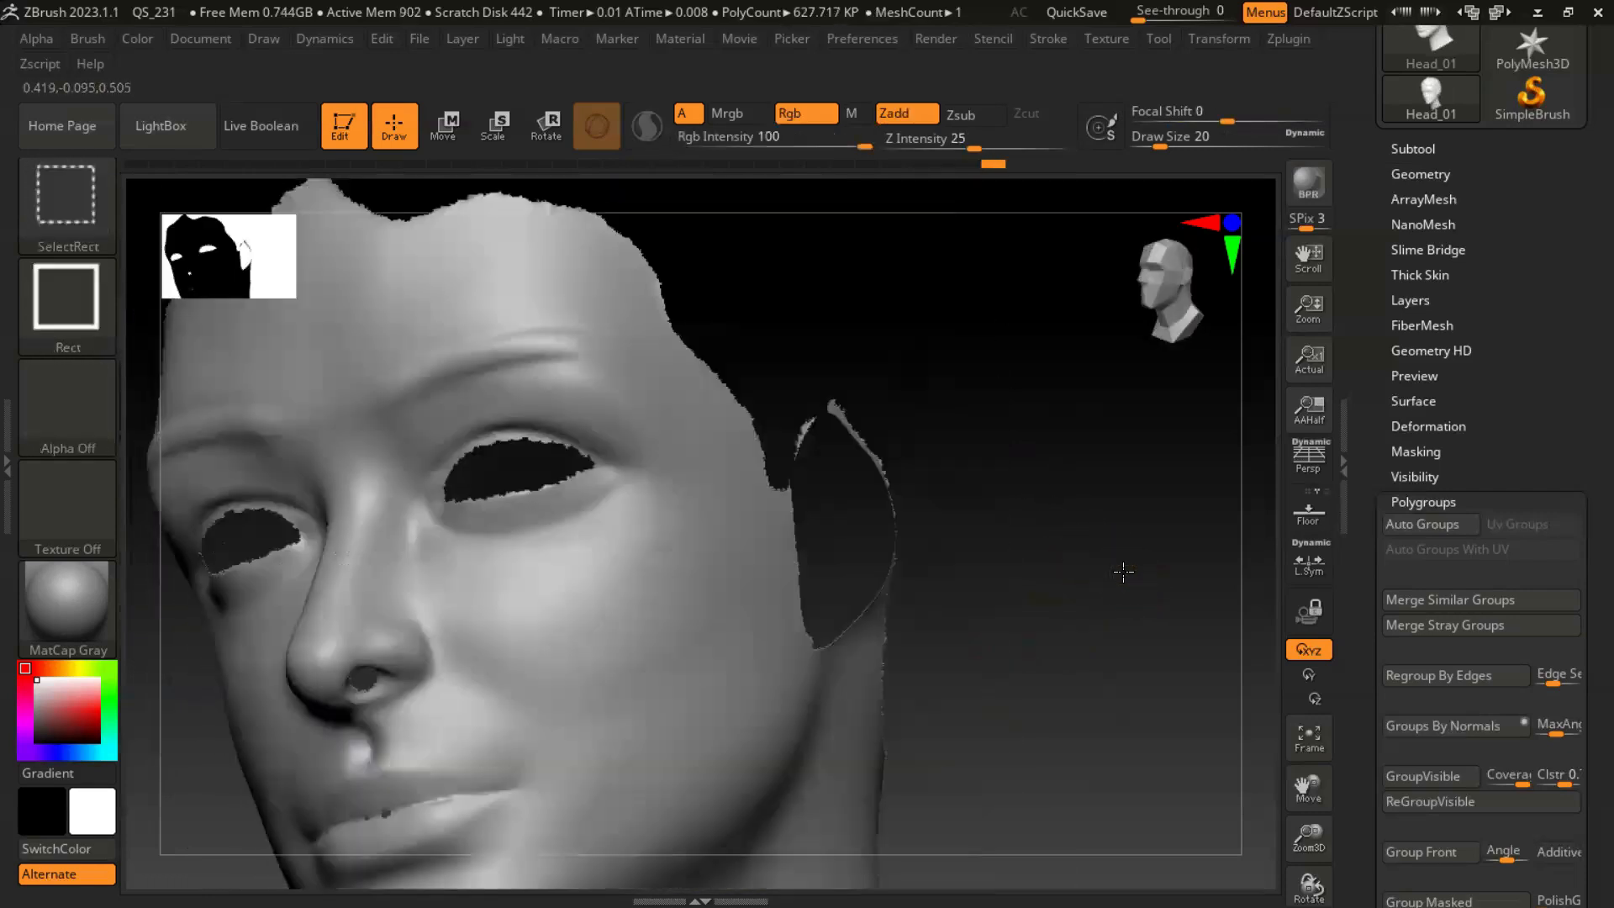
- Show the whole head again and isolate the ear polygroup for sculpting
{"action": "left_click", "coordinate": [1123, 572], "text": "ctrl+shift"}
{"action": "left_click_drag", "start_coordinate": [1132, 622], "coordinate": [670, 609], "text": "alt"}
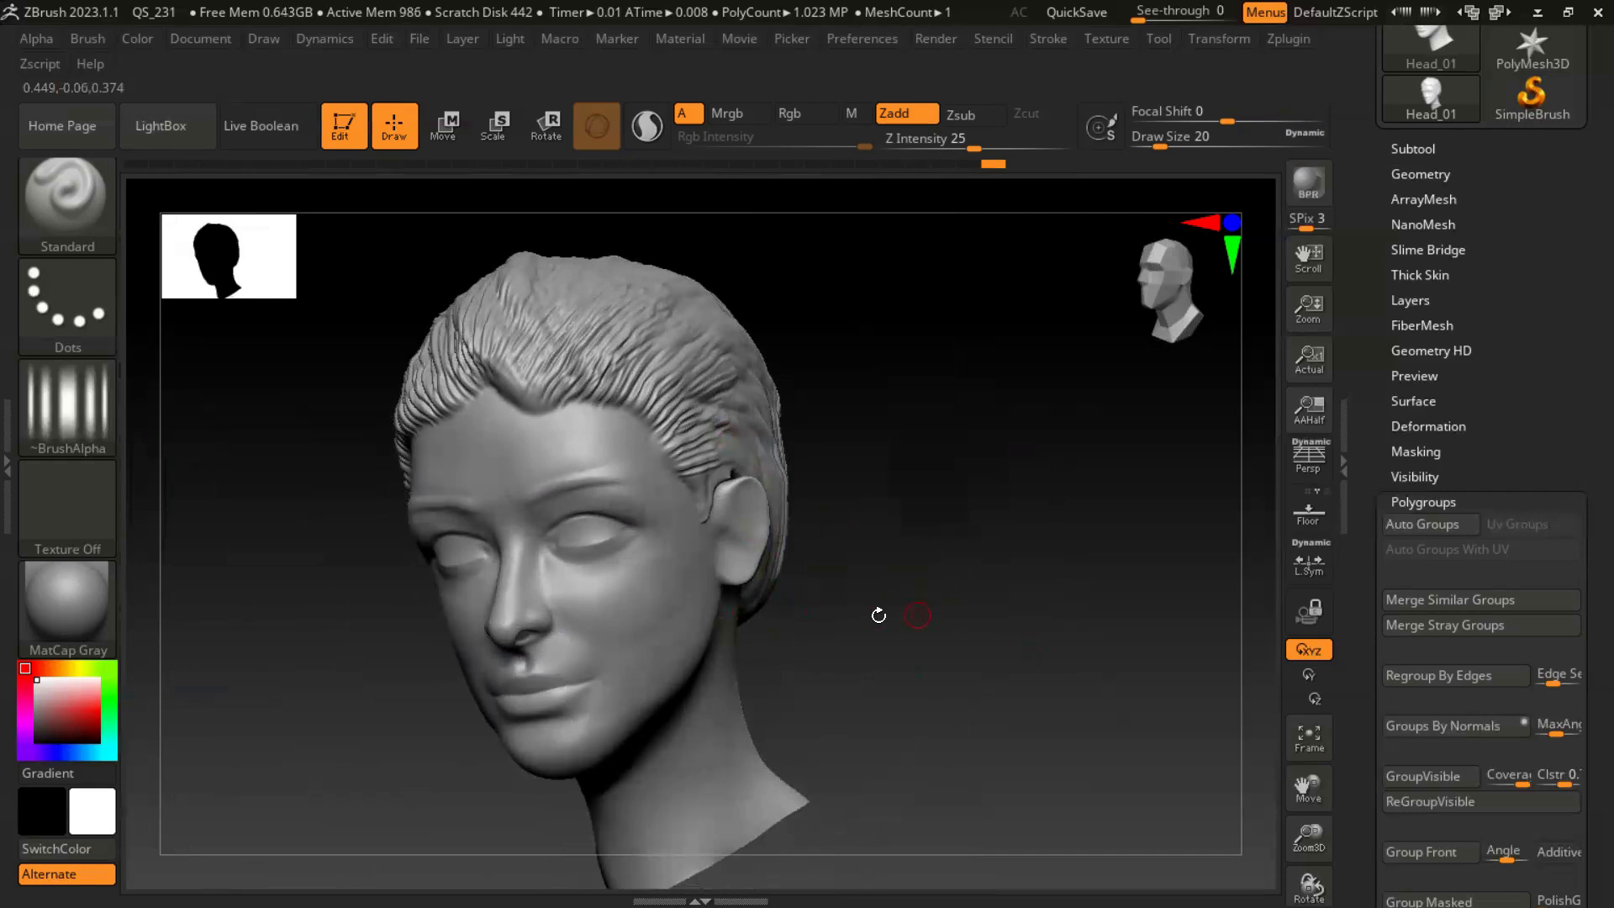
{"action": "left_click_drag", "start_coordinate": [915, 586], "coordinate": [1000, 607], "text": "alt"}
{"action": "left_click", "coordinate": [836, 472], "text": "ctrl+shift"}
{"action": "mouse_move", "coordinate": [899, 614]}
{"action": "left_mouse_down"}
{"action": "mouse_move", "coordinate": [1048, 652]}
{"action": "mouse_move", "coordinate": [1122, 531]}
{"action": "mouse_move", "coordinate": [1042, 569]}
{"action": "mouse_move", "coordinate": [1073, 577]}
{"action": "mouse_move", "coordinate": [1015, 536]}
{"action": "left_mouse_up"}
{"action": "left_click_drag", "start_coordinate": [1081, 646], "coordinate": [1119, 627]}
- Switch to the ClayBuildup brush with Z Intensity 2 and draw size 16, and make light strokes along the ear's upper rim
{"action": "left_click", "coordinate": [55, 203]}
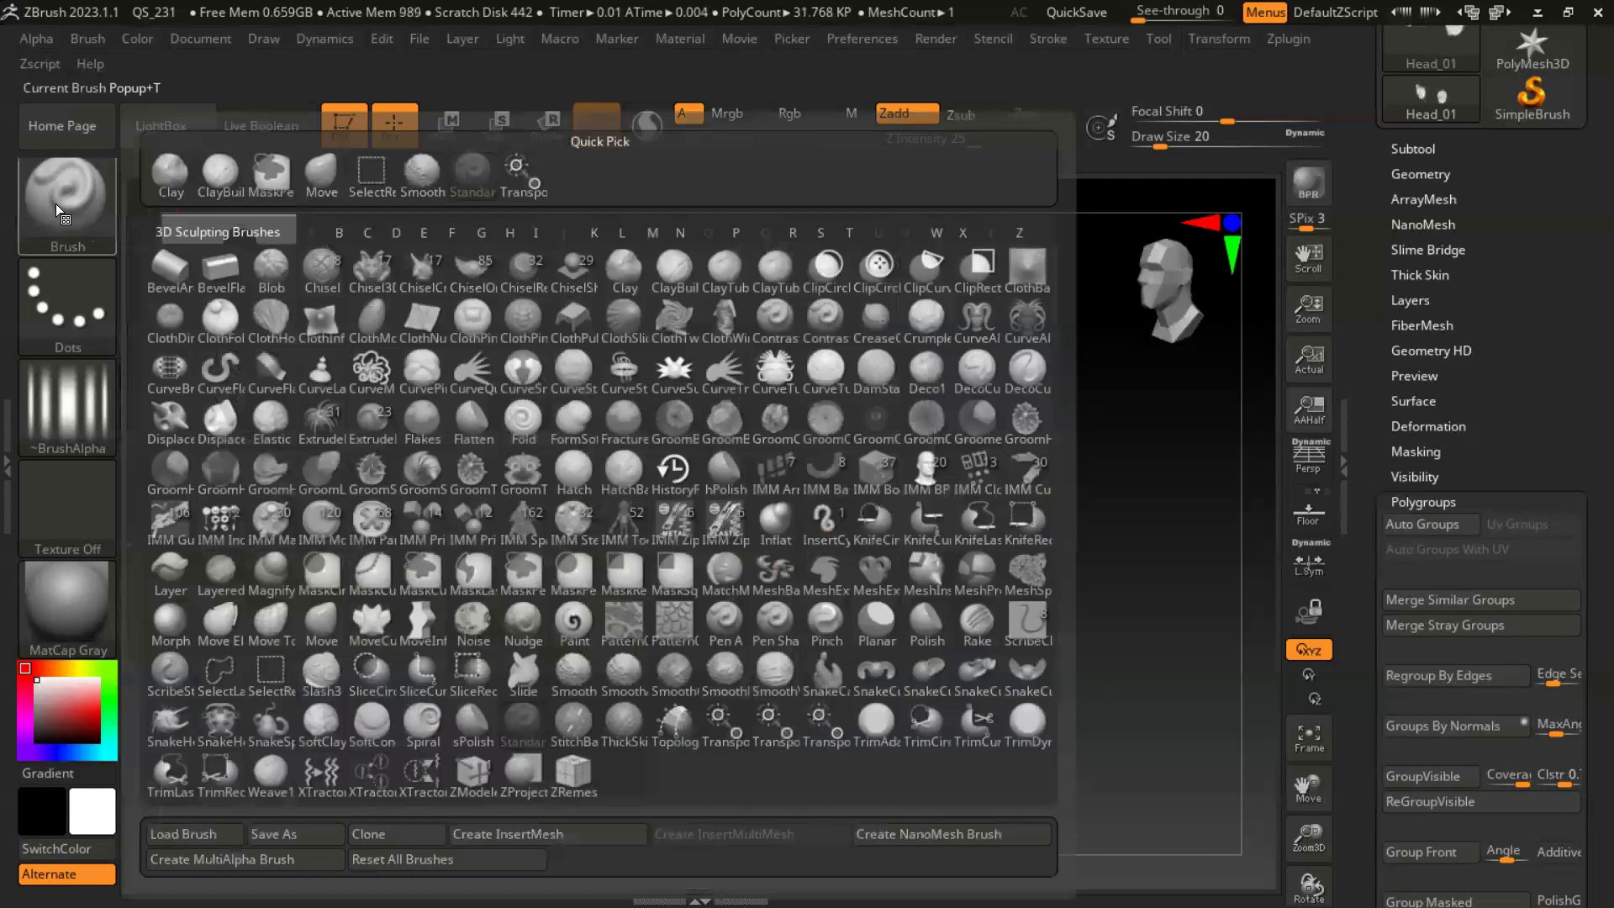
{"action": "left_click", "coordinate": [284, 196]}
{"action": "key", "text": "bracketleft"}
{"action": "left_click_drag", "start_coordinate": [763, 351], "coordinate": [750, 341]}
{"action": "left_click", "coordinate": [903, 141]}
{"action": "type", "text": "2"}
{"action": "left_click_drag", "start_coordinate": [763, 345], "coordinate": [814, 333]}
{"action": "left_click_drag", "start_coordinate": [784, 349], "coordinate": [854, 345]}
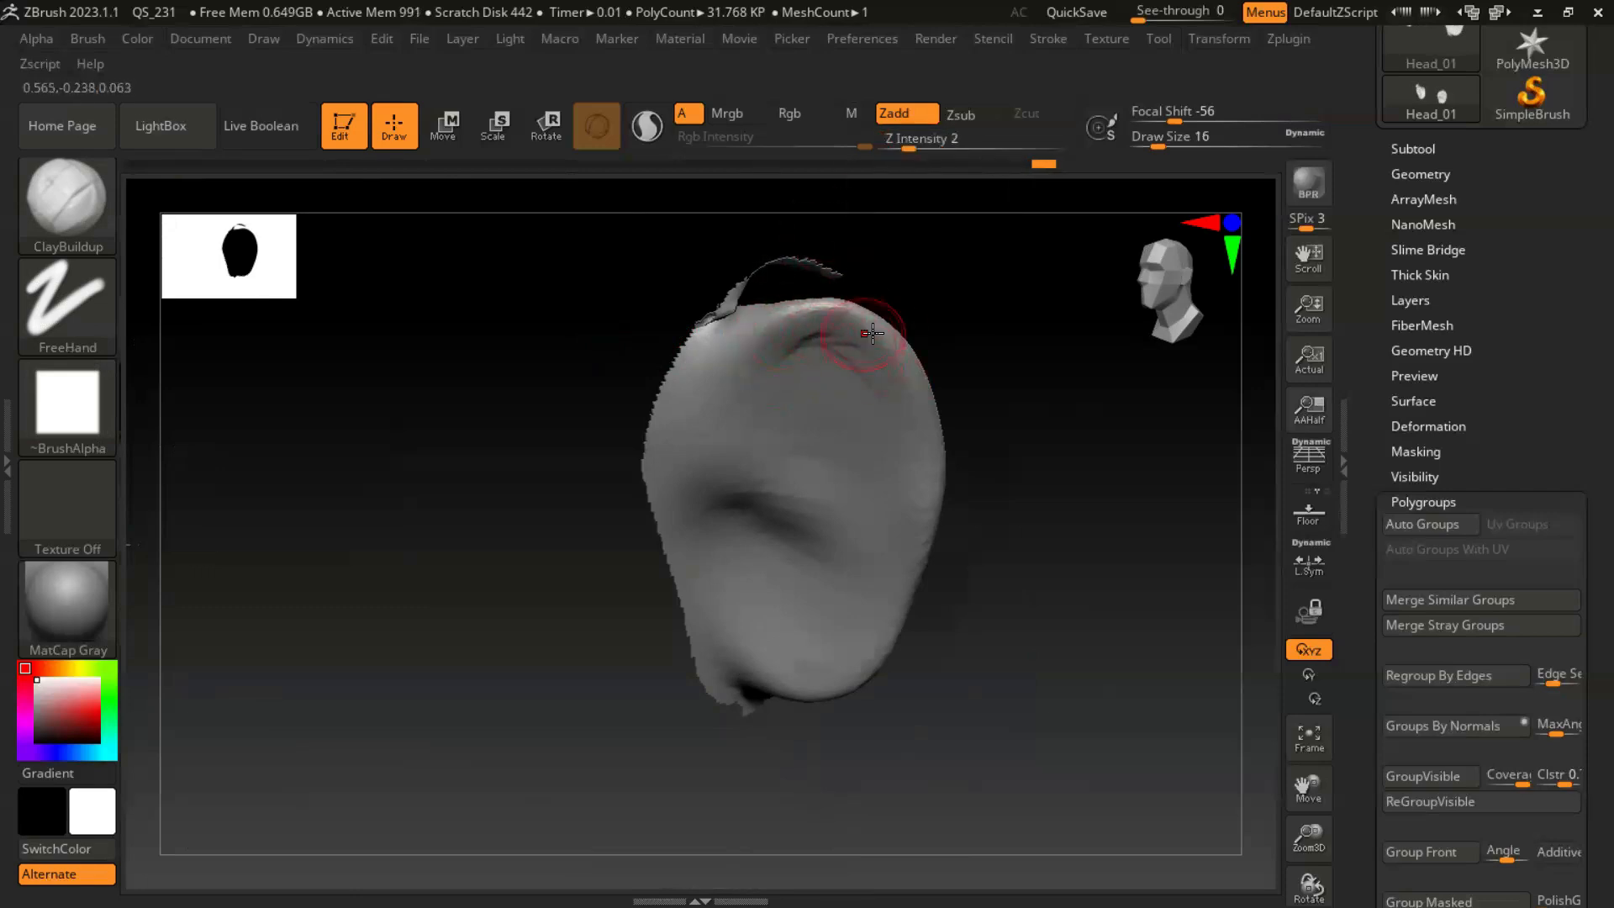
- Raise the Z Intensity to 4 and build up the ear's outer rim and lobe
{"action": "left_click", "coordinate": [905, 143]}
{"action": "type", "text": "4"}
{"action": "key", "text": "Return"}
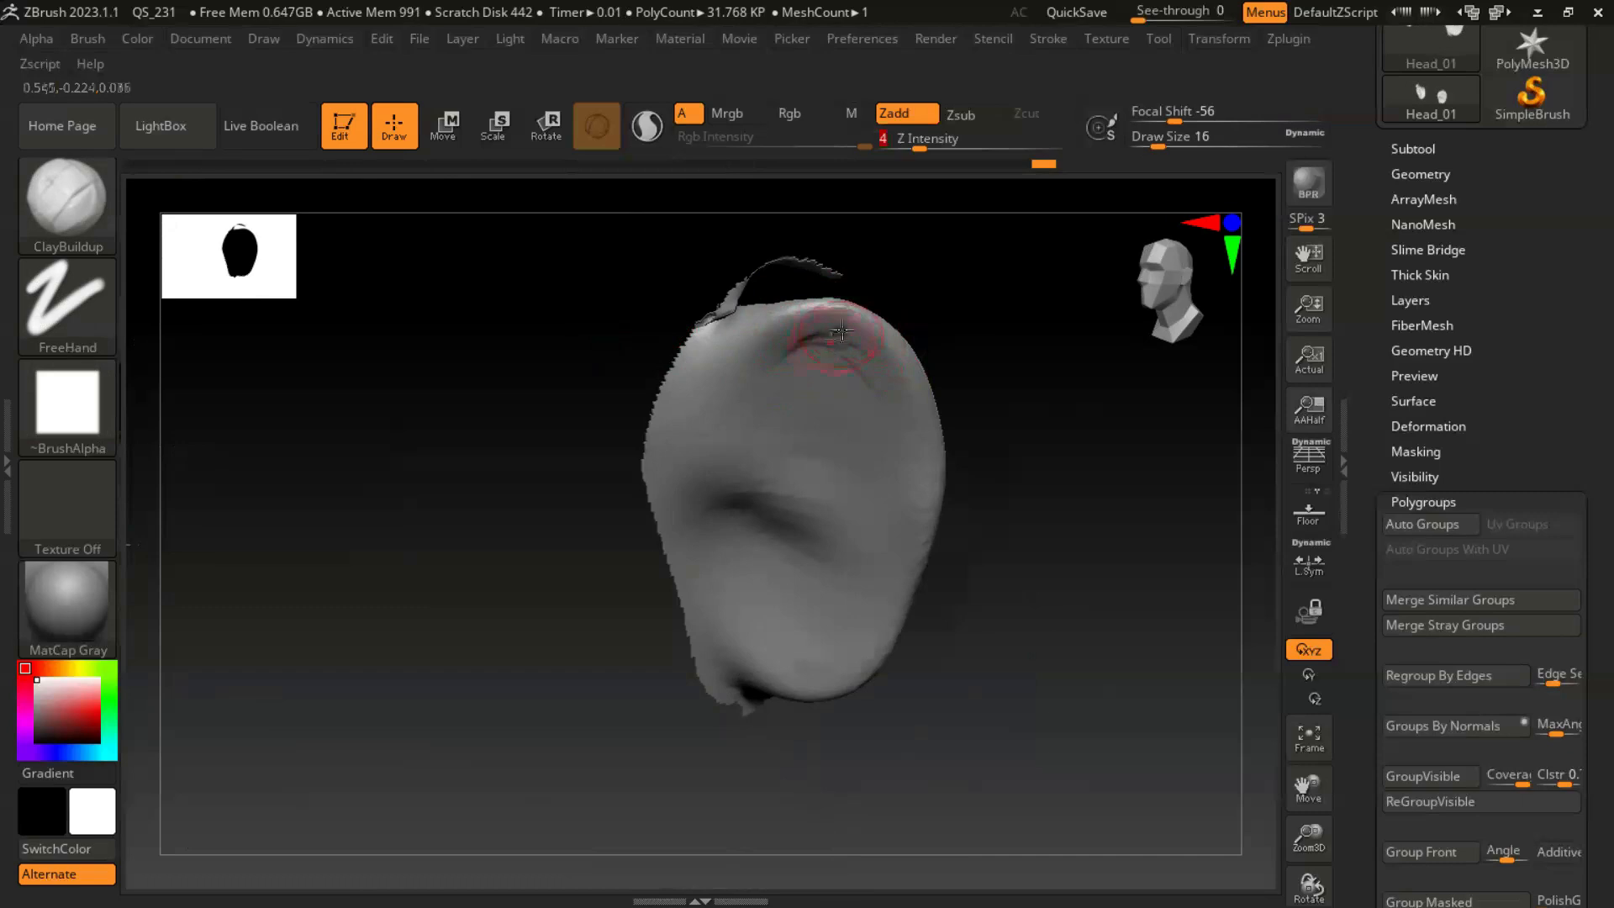
{"action": "mouse_move", "coordinate": [842, 673]}
{"action": "left_mouse_down"}
{"action": "mouse_move", "coordinate": [799, 638]}
{"action": "mouse_move", "coordinate": [774, 664]}
{"action": "mouse_move", "coordinate": [797, 686]}
{"action": "left_mouse_up"}
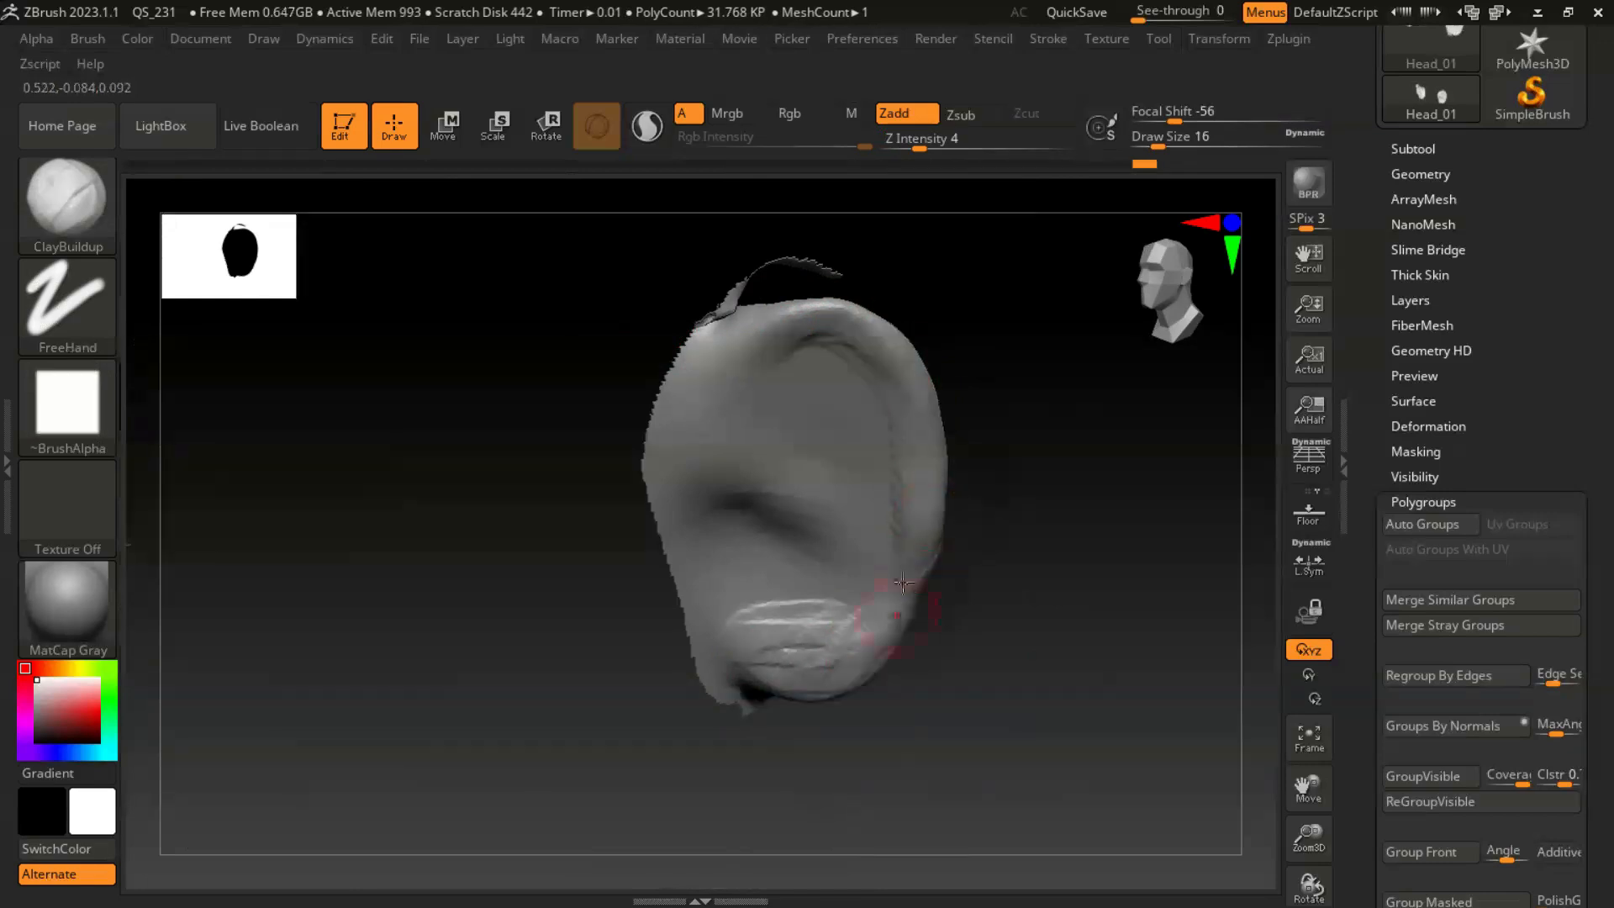
- Smooth the earlobe and outer rim, and reinforce the rim's edge with further ClayBuildup strokes
{"action": "left_click_drag", "start_coordinate": [774, 647], "coordinate": [773, 644], "text": "shift"}
{"action": "left_click_drag", "start_coordinate": [886, 600], "coordinate": [906, 474], "text": "shift"}
{"action": "left_click_drag", "start_coordinate": [821, 344], "coordinate": [871, 422], "text": "shift"}
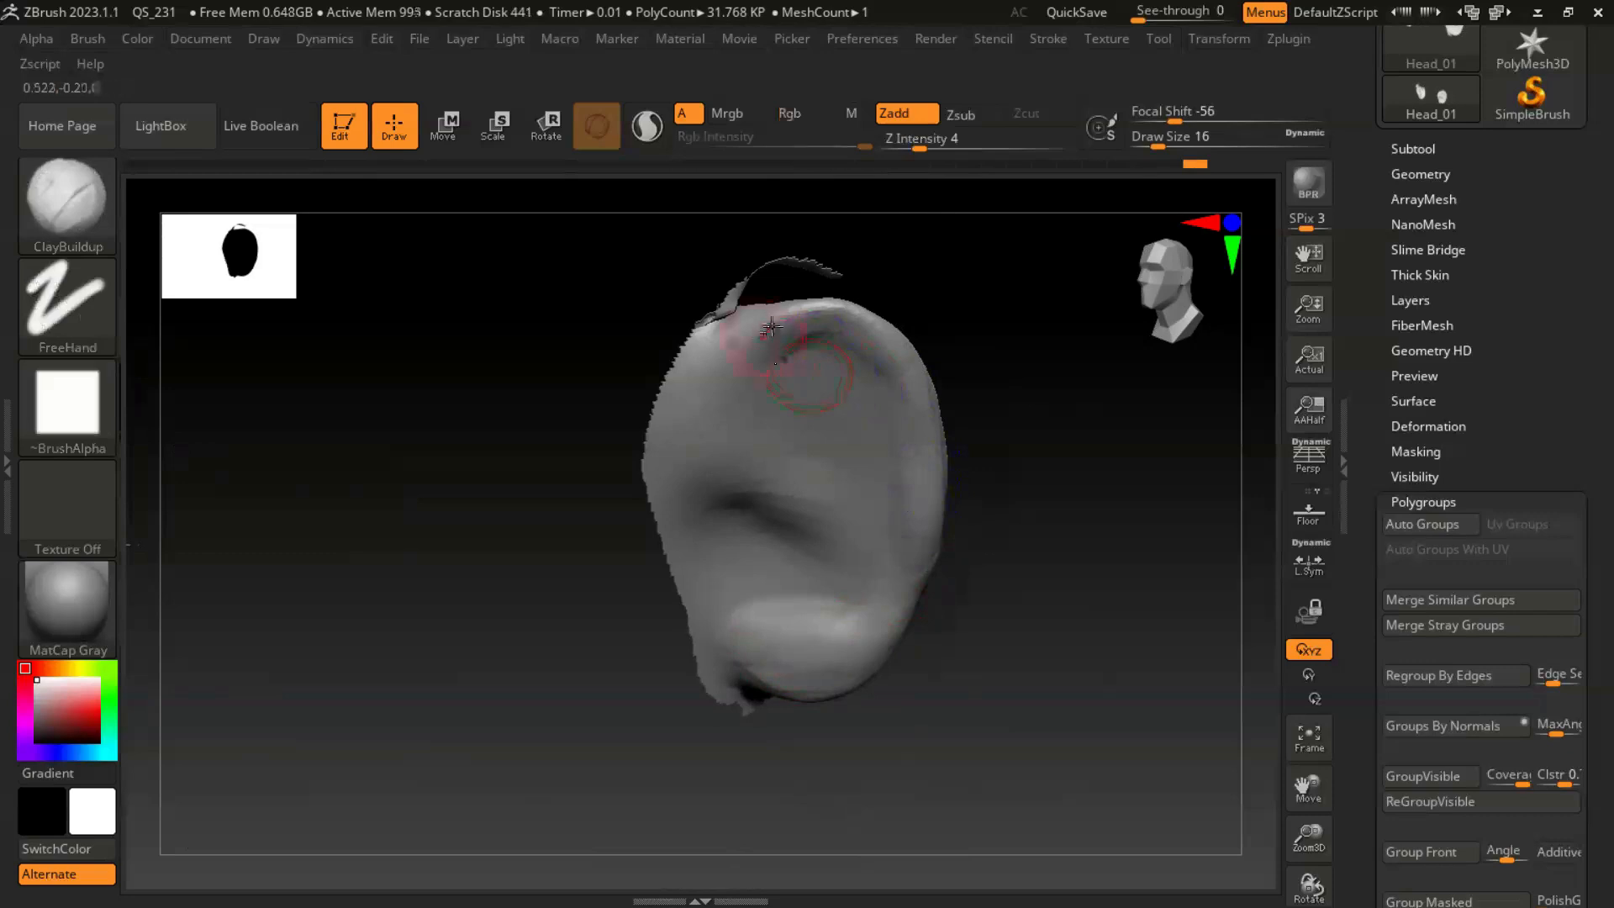
{"action": "mouse_move", "coordinate": [807, 311]}
{"action": "left_mouse_down"}
{"action": "mouse_move", "coordinate": [904, 353]}
{"action": "mouse_move", "coordinate": [940, 479]}
{"action": "left_mouse_up"}
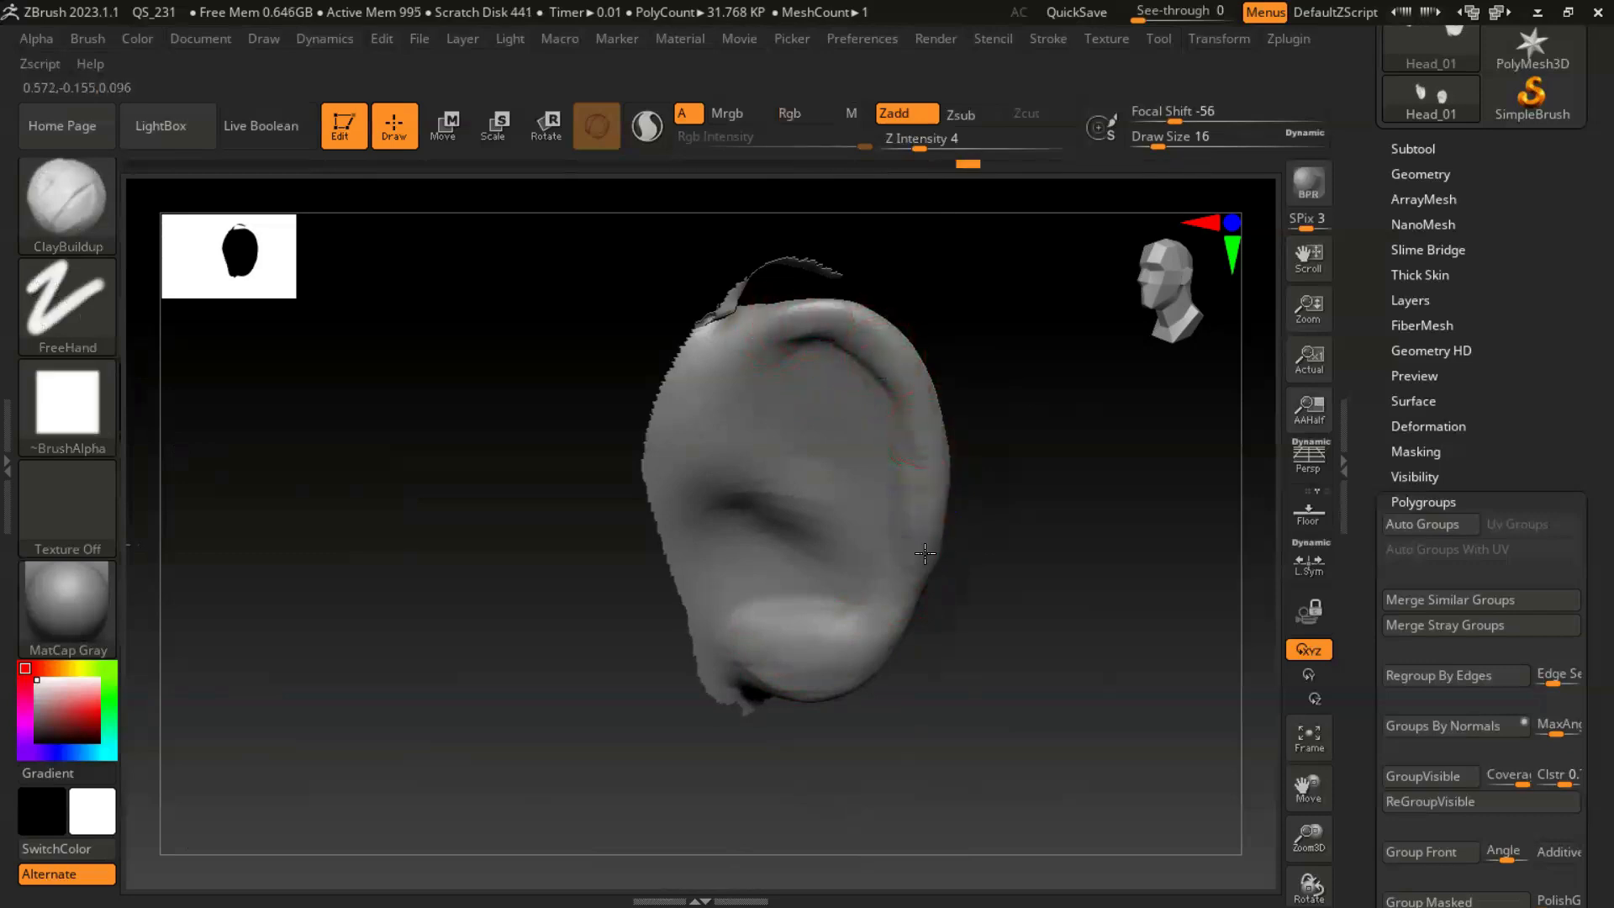
{"action": "mouse_move", "coordinate": [881, 632]}
{"action": "left_mouse_down", "text": "shift"}
{"action": "mouse_move", "coordinate": [865, 608]}
{"action": "mouse_move", "coordinate": [883, 407]}
{"action": "left_mouse_up", "text": "shift"}
- Sculpt the inner ear folds at draw size 10 and carve the ear canal, raising the Z Intensity to 10
{"action": "mouse_move", "coordinate": [747, 476]}
{"action": "left_mouse_down"}
{"action": "mouse_move", "coordinate": [846, 508]}
{"action": "mouse_move", "coordinate": [826, 545]}
{"action": "left_mouse_up"}
{"action": "left_click_drag", "start_coordinate": [771, 434], "coordinate": [835, 535]}
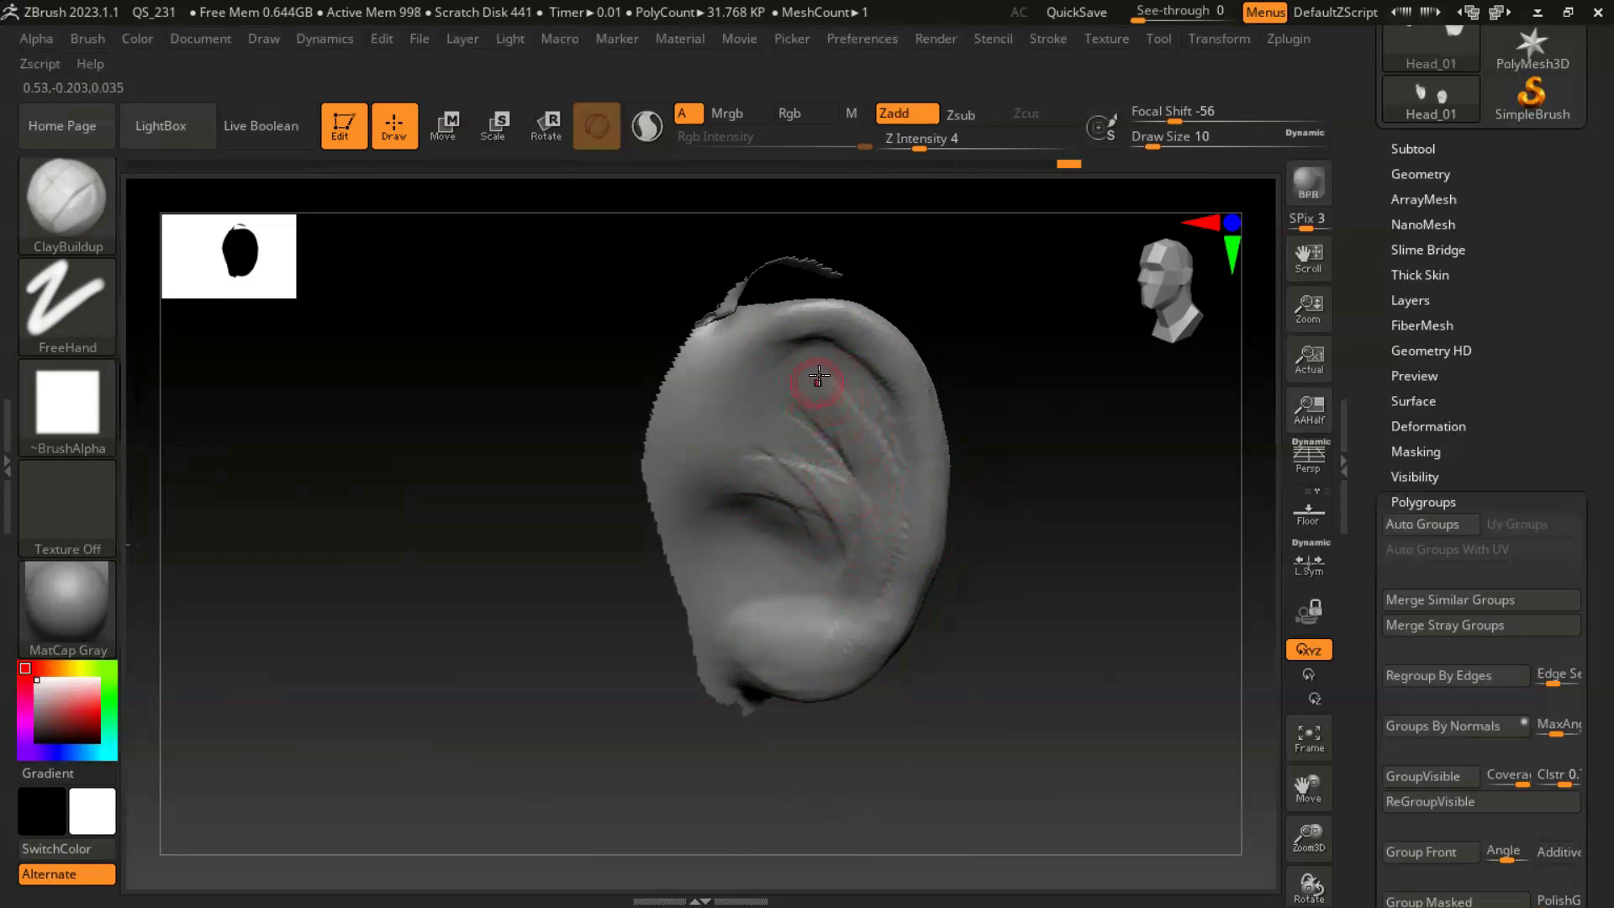
{"action": "mouse_move", "coordinate": [721, 497]}
{"action": "left_mouse_down", "text": "shift"}
{"action": "mouse_move", "coordinate": [758, 496]}
{"action": "mouse_move", "coordinate": [746, 464]}
{"action": "left_mouse_up", "text": "shift"}
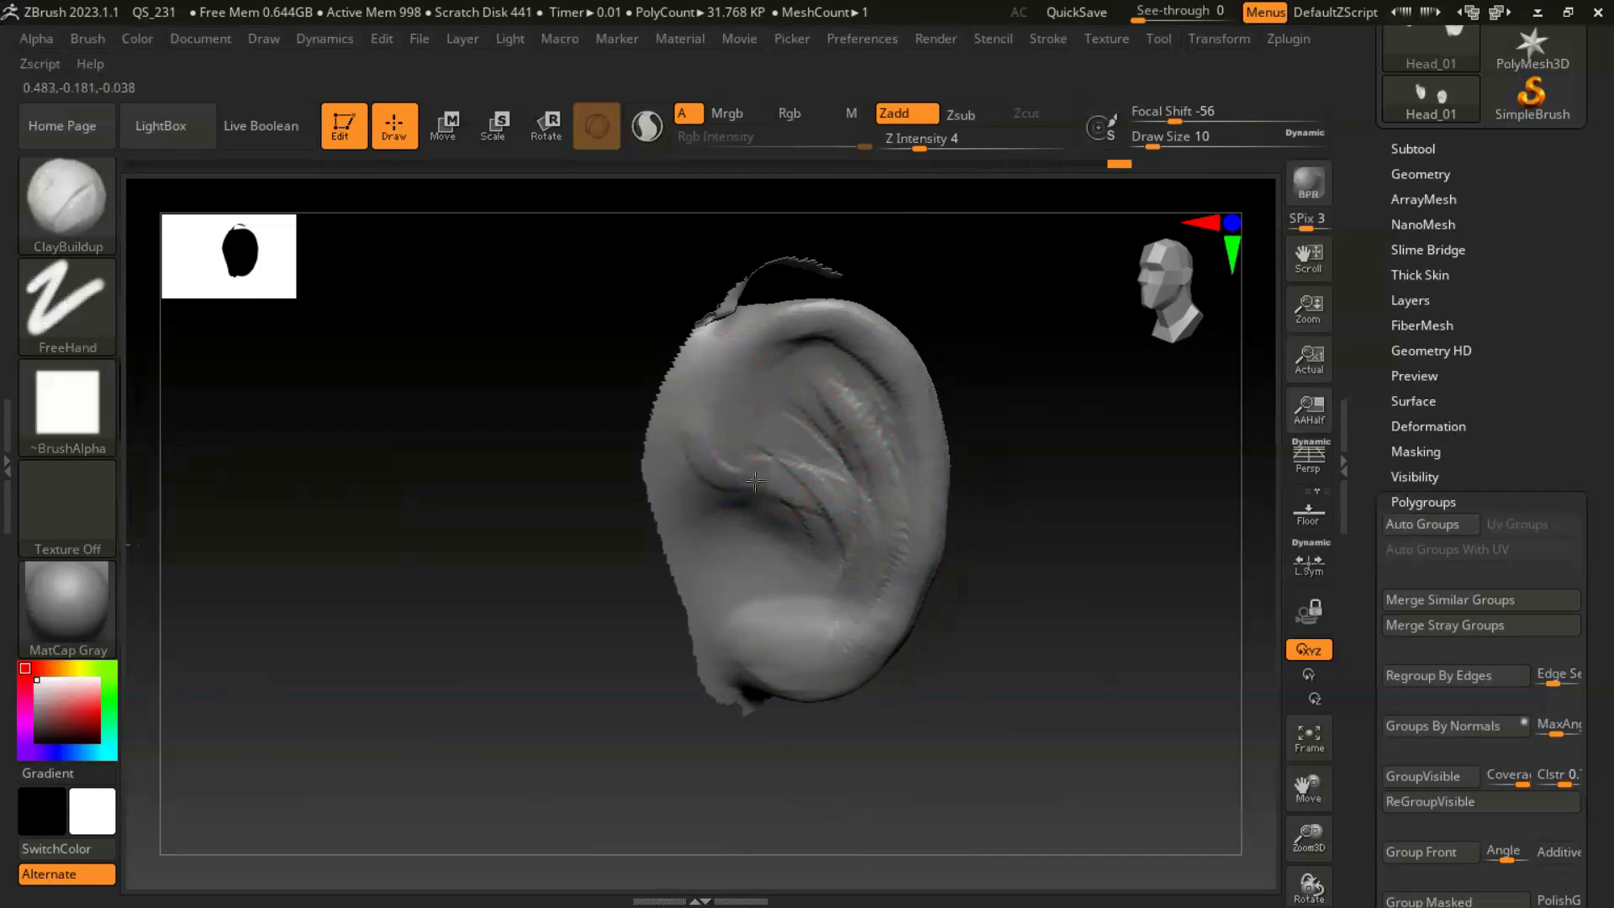
{"action": "left_click_drag", "start_coordinate": [741, 570], "coordinate": [728, 579], "text": "alt"}
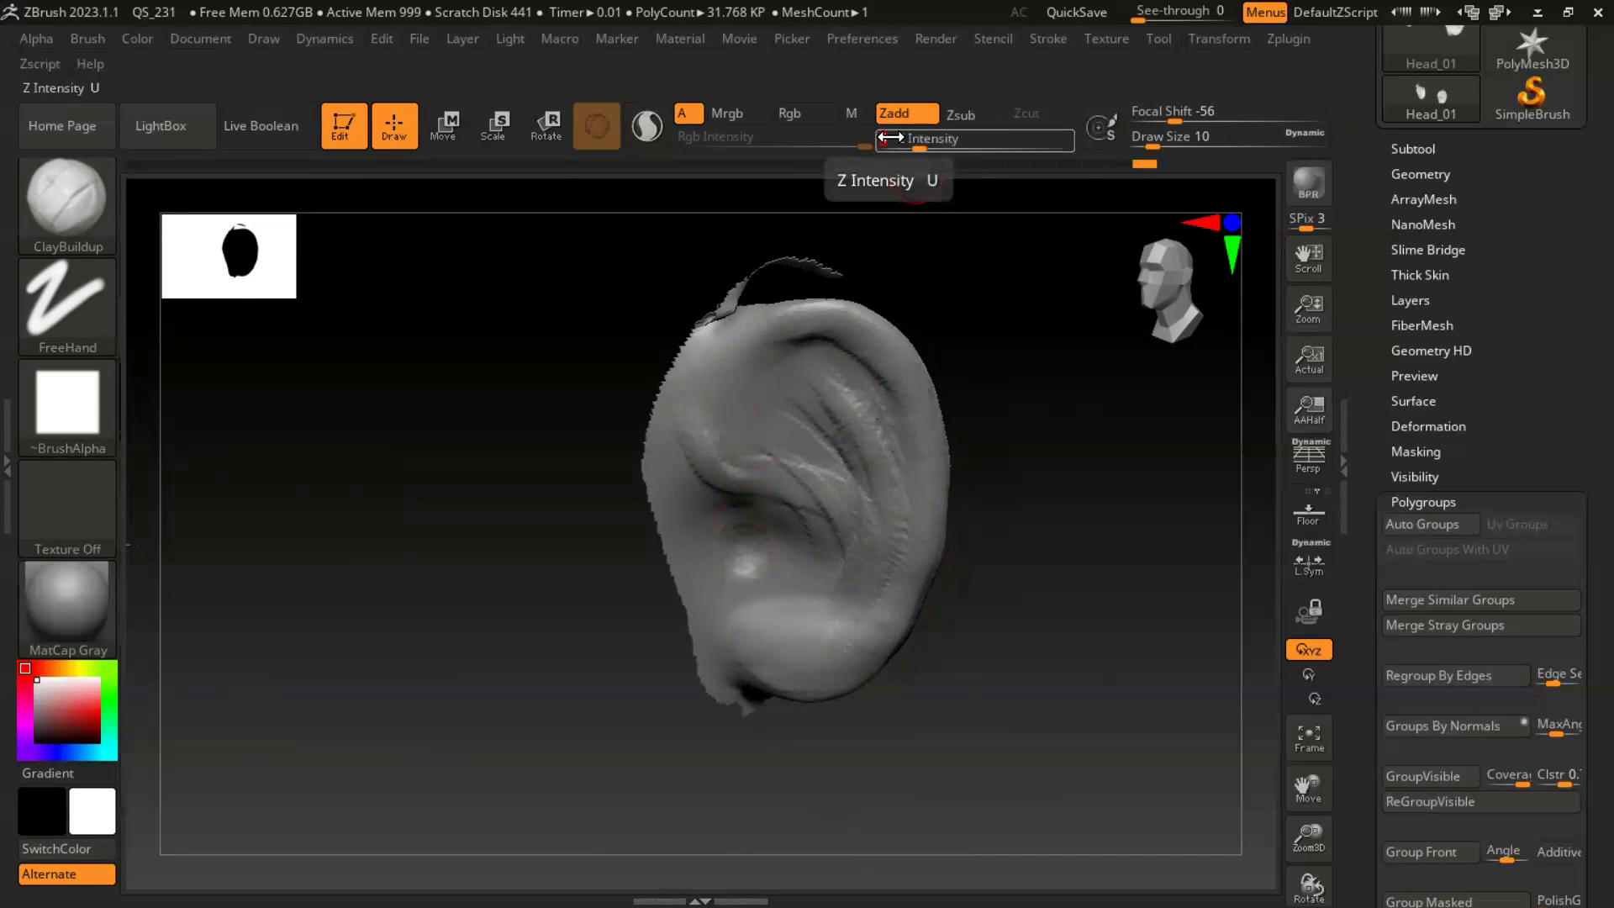
{"action": "left_click_drag", "start_coordinate": [736, 561], "coordinate": [751, 561]}
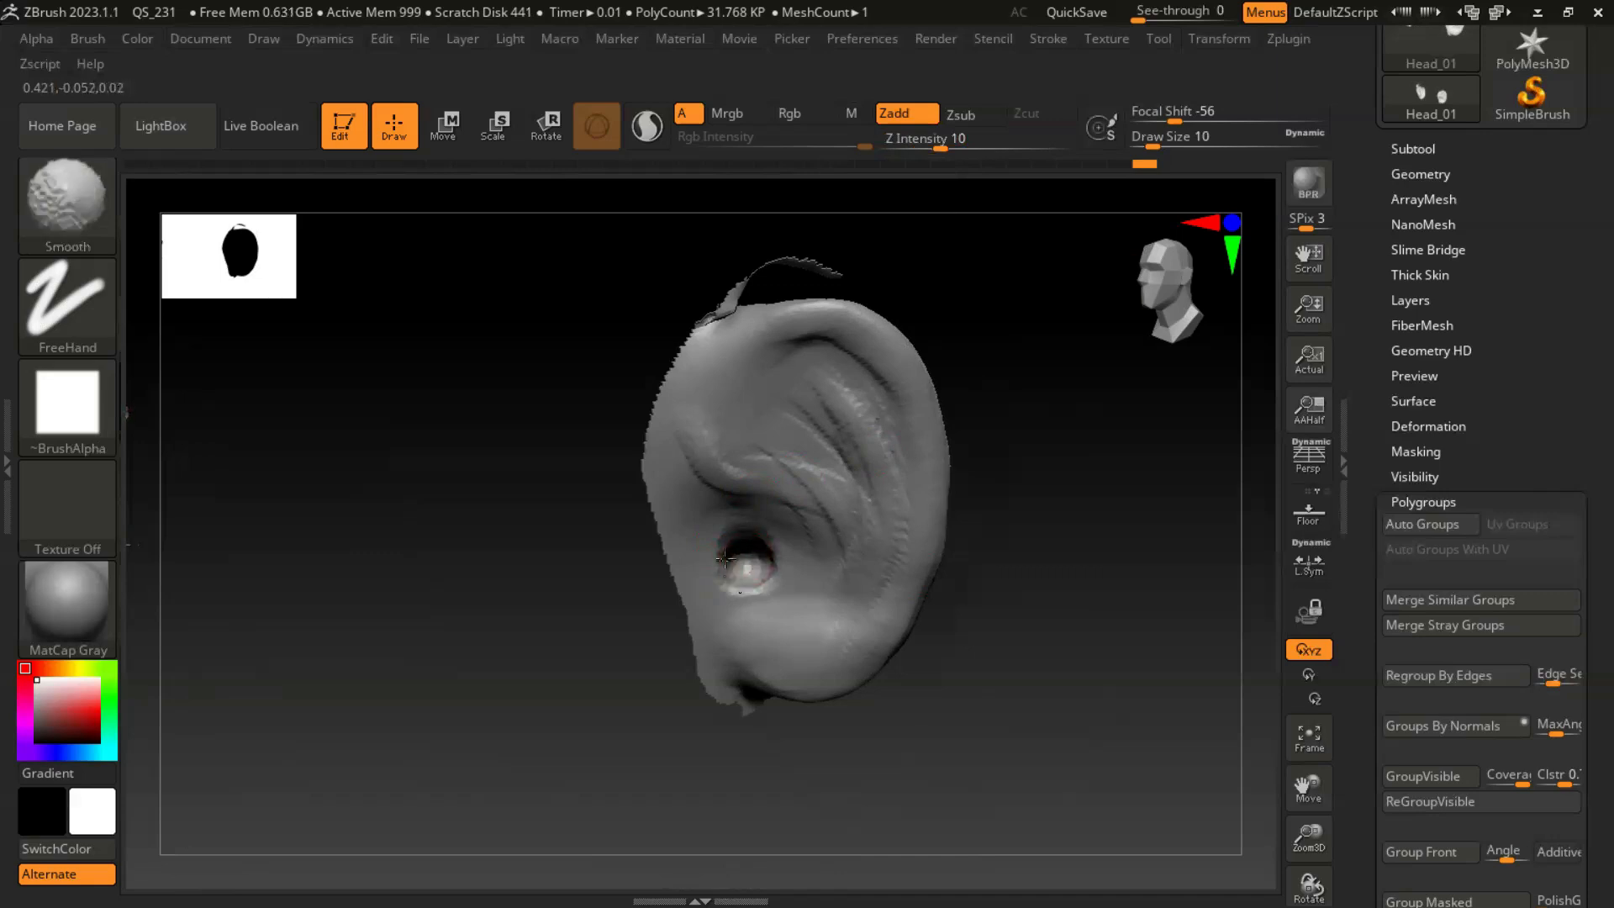
- Build up the ear's inner ridges and outer rim with ClayBuildup, and smooth the strokes
{"action": "mouse_move", "coordinate": [1008, 637]}
{"action": "left_mouse_down"}
{"action": "mouse_move", "coordinate": [1022, 566]}
{"action": "mouse_move", "coordinate": [712, 521]}
{"action": "mouse_move", "coordinate": [736, 567]}
{"action": "mouse_move", "coordinate": [713, 389]}
{"action": "mouse_move", "coordinate": [758, 458]}
{"action": "mouse_move", "coordinate": [728, 474]}
{"action": "mouse_move", "coordinate": [767, 461]}
{"action": "mouse_move", "coordinate": [868, 533]}
{"action": "left_mouse_up"}
{"action": "mouse_move", "coordinate": [771, 418]}
{"action": "left_mouse_down"}
{"action": "mouse_move", "coordinate": [840, 462]}
{"action": "mouse_move", "coordinate": [885, 542]}
{"action": "left_mouse_up"}
{"action": "left_click_drag", "start_coordinate": [799, 468], "coordinate": [861, 553], "text": "shift"}
{"action": "left_click_drag", "start_coordinate": [874, 352], "coordinate": [865, 538]}
{"action": "left_click_drag", "start_coordinate": [882, 446], "coordinate": [836, 572]}
{"action": "mouse_move", "coordinate": [885, 512]}
{"action": "left_mouse_down"}
{"action": "mouse_move", "coordinate": [869, 531]}
{"action": "mouse_move", "coordinate": [886, 396]}
{"action": "mouse_move", "coordinate": [829, 321]}
{"action": "mouse_move", "coordinate": [797, 360]}
{"action": "mouse_move", "coordinate": [856, 343]}
{"action": "mouse_move", "coordinate": [874, 371]}
{"action": "mouse_move", "coordinate": [862, 414]}
{"action": "mouse_move", "coordinate": [756, 299]}
{"action": "mouse_move", "coordinate": [795, 265]}
{"action": "mouse_move", "coordinate": [770, 290]}
{"action": "mouse_move", "coordinate": [875, 263]}
{"action": "mouse_move", "coordinate": [924, 327]}
{"action": "mouse_move", "coordinate": [946, 458]}
{"action": "mouse_move", "coordinate": [923, 584]}
{"action": "left_mouse_up"}
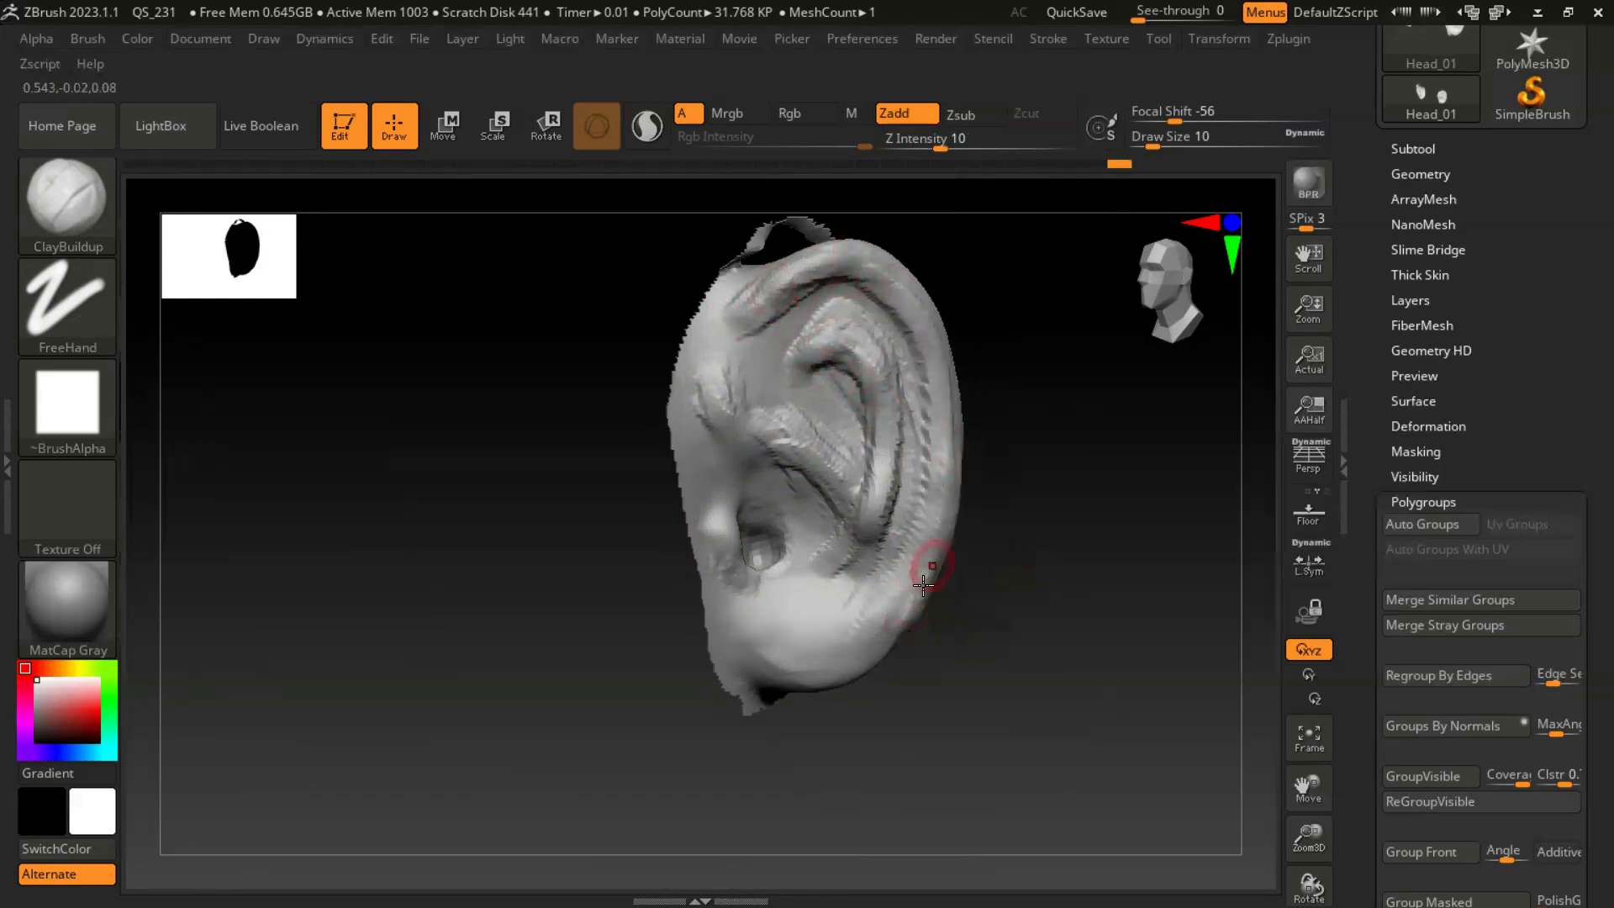
{"action": "key", "text": "shift"}
{"action": "mouse_move", "coordinate": [840, 336]}
{"action": "left_mouse_down", "text": "shift"}
{"action": "mouse_move", "coordinate": [890, 500]}
{"action": "mouse_move", "coordinate": [874, 569]}
{"action": "left_mouse_up", "text": "shift"}
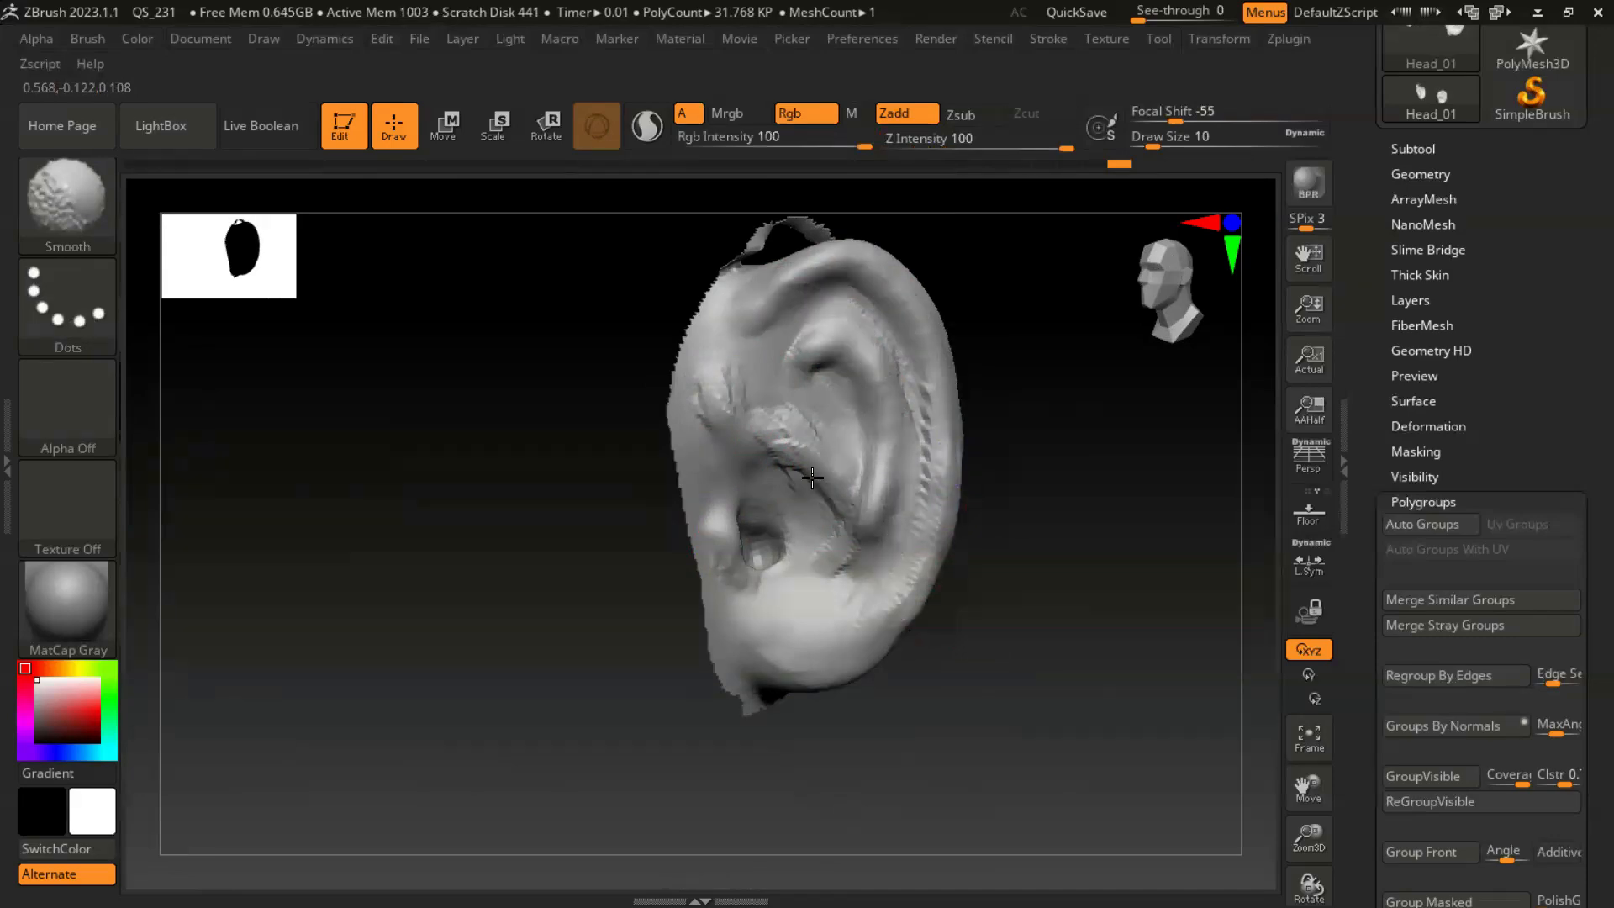
- Cut creases under the ear's rim and around the inner folds with the DamStandard brush, and smooth the outer rim
{"action": "left_click", "coordinate": [43, 223]}
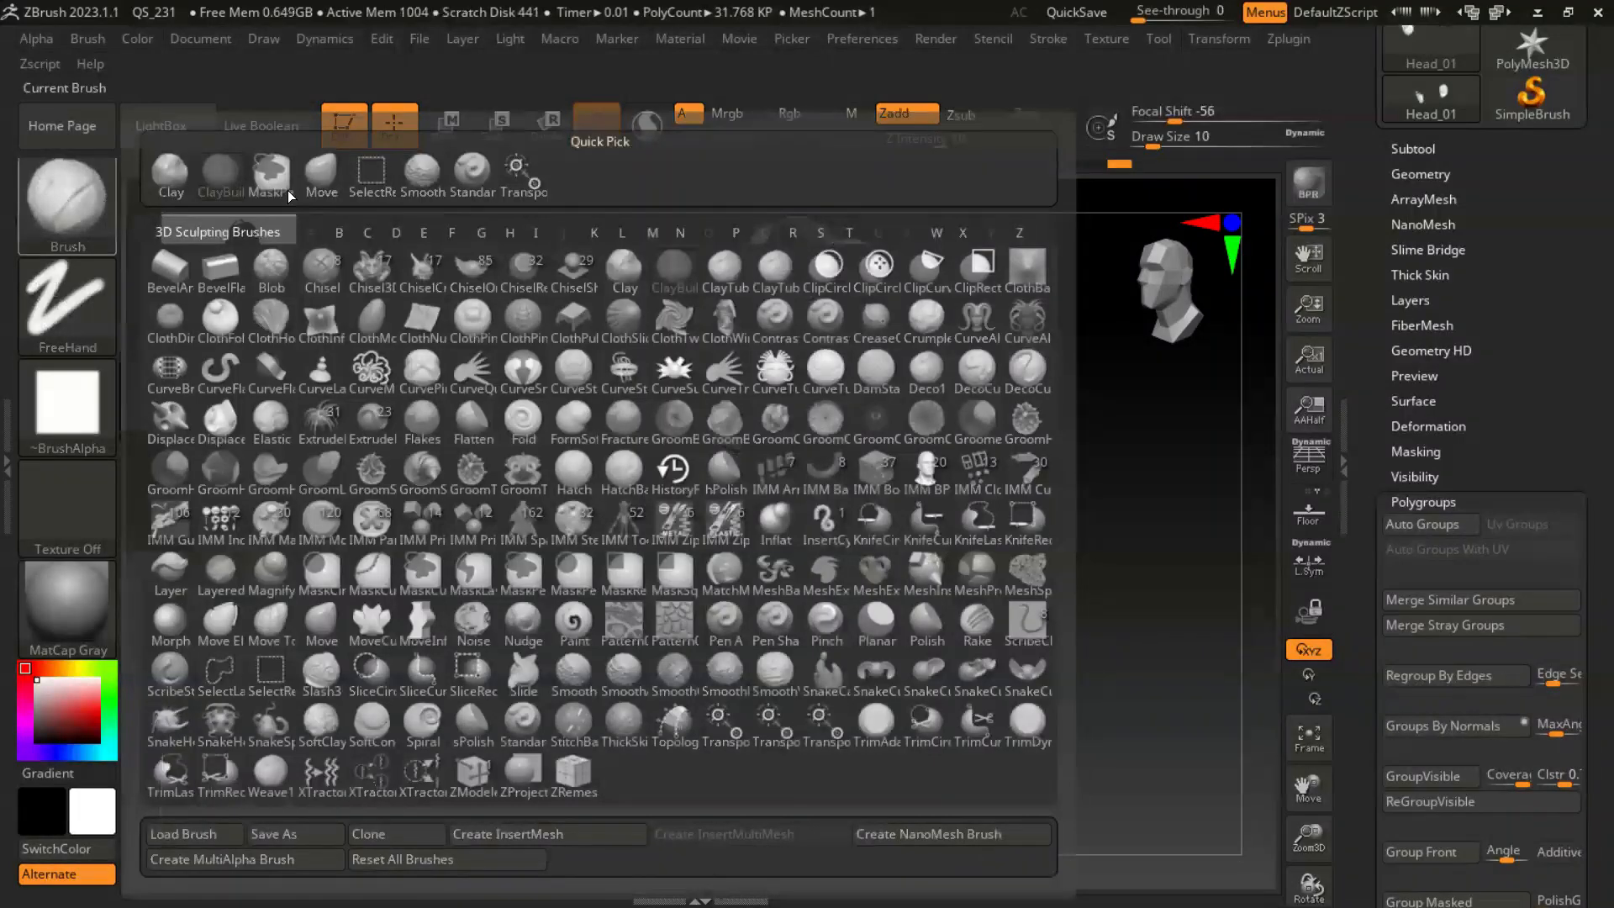
{"action": "key", "text": "d"}
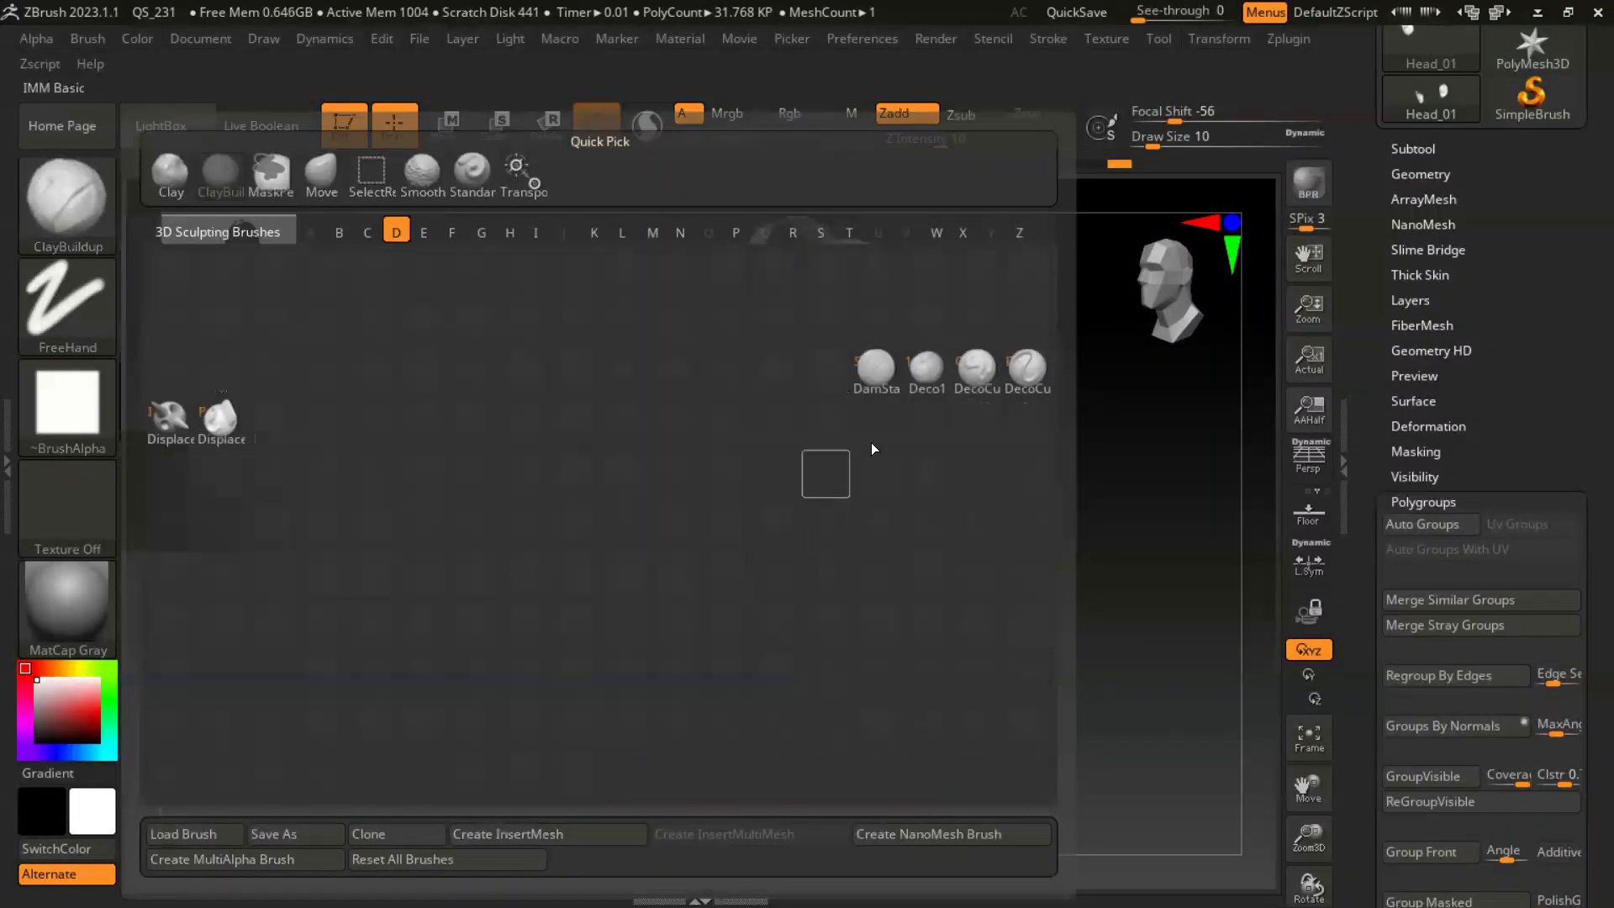
{"action": "left_click", "coordinate": [876, 370]}
{"action": "mouse_move", "coordinate": [866, 307]}
{"action": "left_mouse_down"}
{"action": "mouse_move", "coordinate": [920, 437]}
{"action": "mouse_move", "coordinate": [897, 576]}
{"action": "mouse_move", "coordinate": [882, 527]}
{"action": "left_mouse_up"}
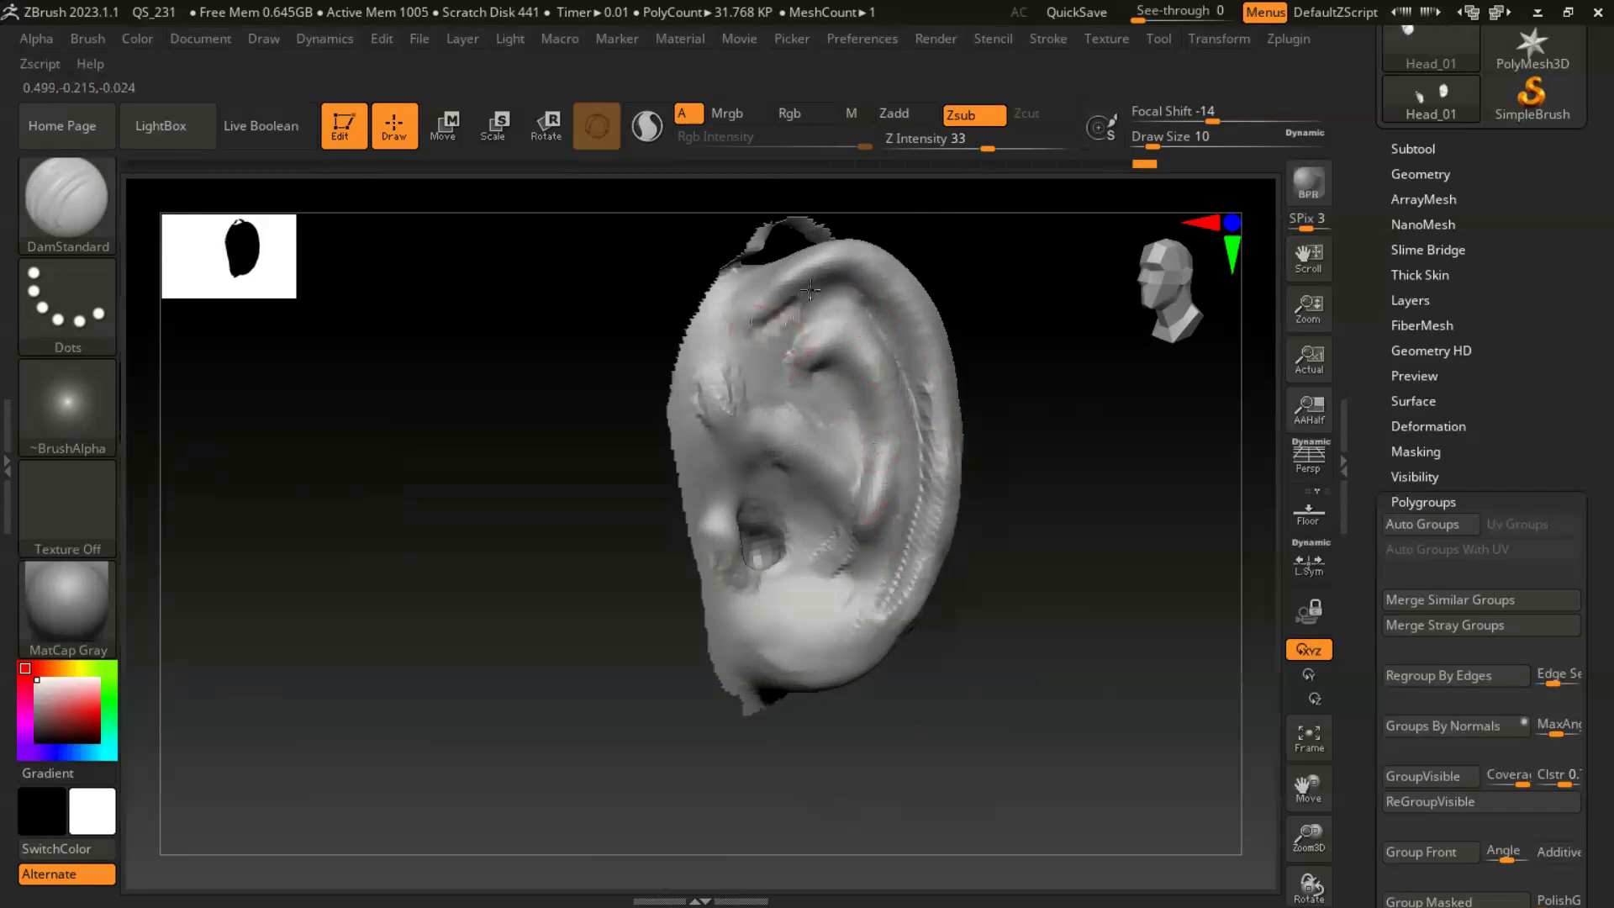
{"action": "left_click_drag", "start_coordinate": [752, 324], "coordinate": [883, 320]}
{"action": "mouse_move", "coordinate": [871, 432]}
{"action": "left_mouse_down"}
{"action": "mouse_move", "coordinate": [874, 319]}
{"action": "mouse_move", "coordinate": [915, 459]}
{"action": "mouse_move", "coordinate": [846, 594]}
{"action": "left_mouse_up"}
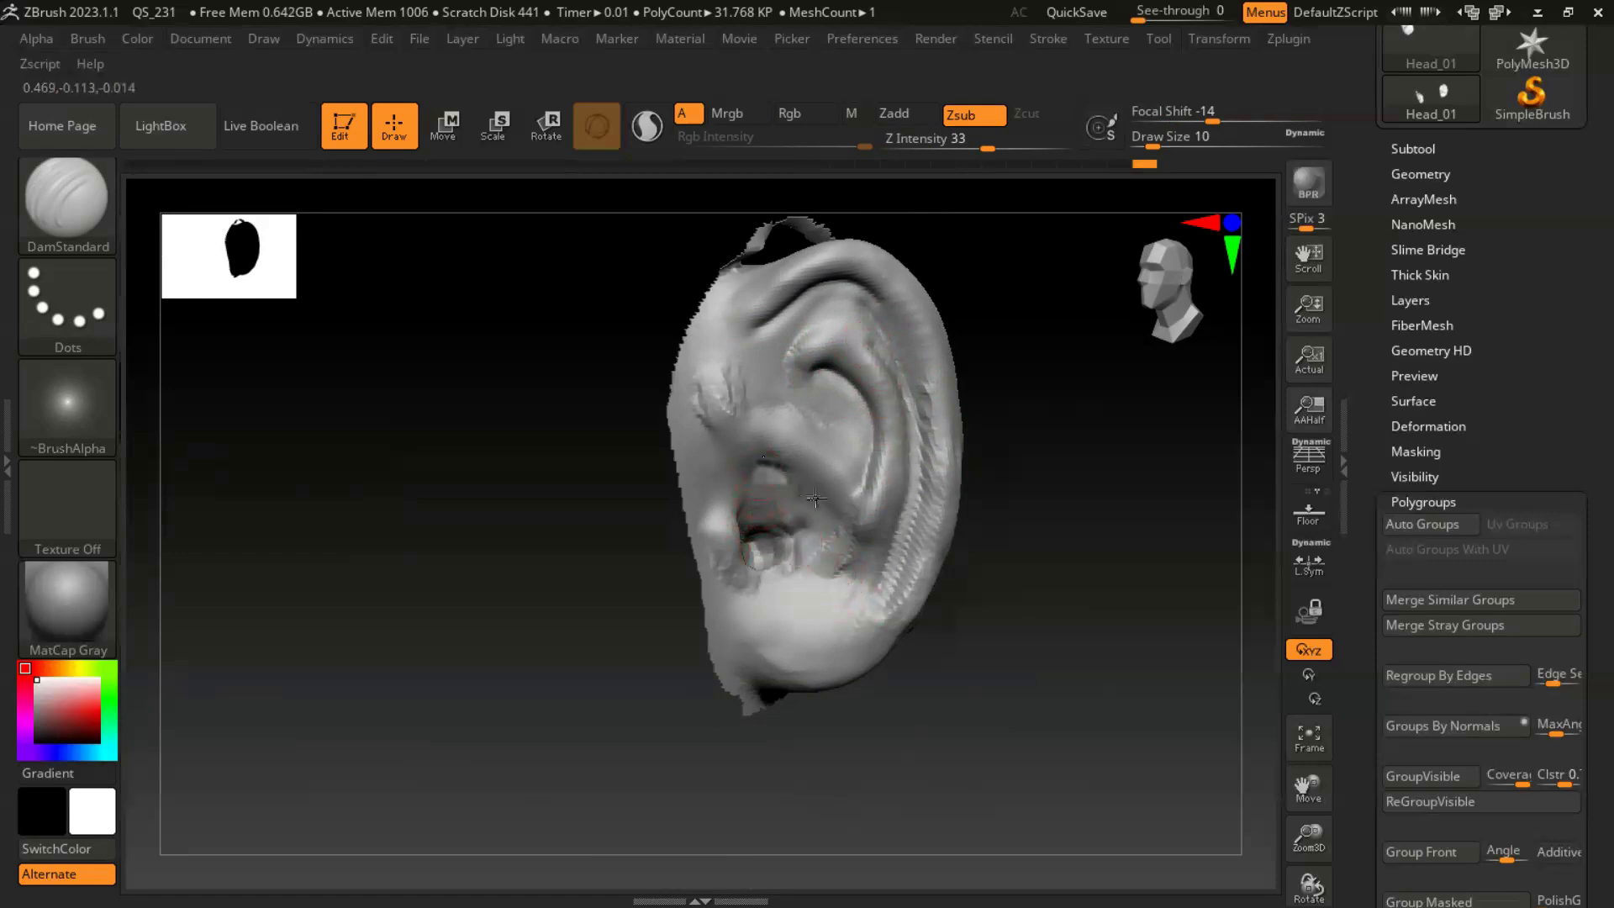
{"action": "left_click_drag", "start_coordinate": [815, 497], "coordinate": [849, 530]}
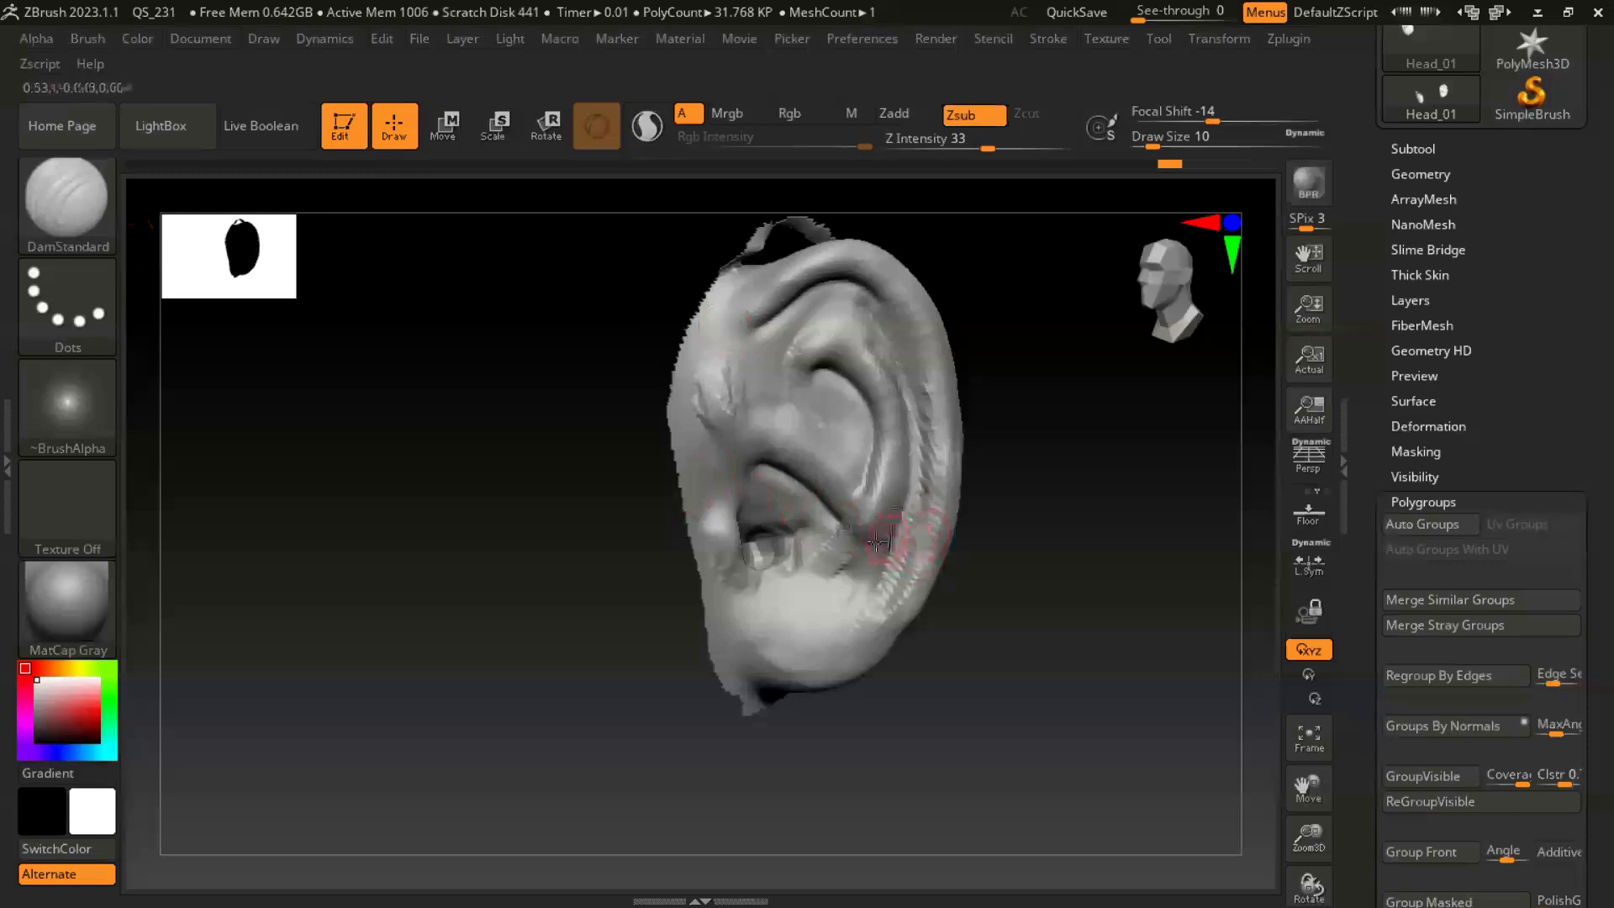
{"action": "key", "text": "shift"}
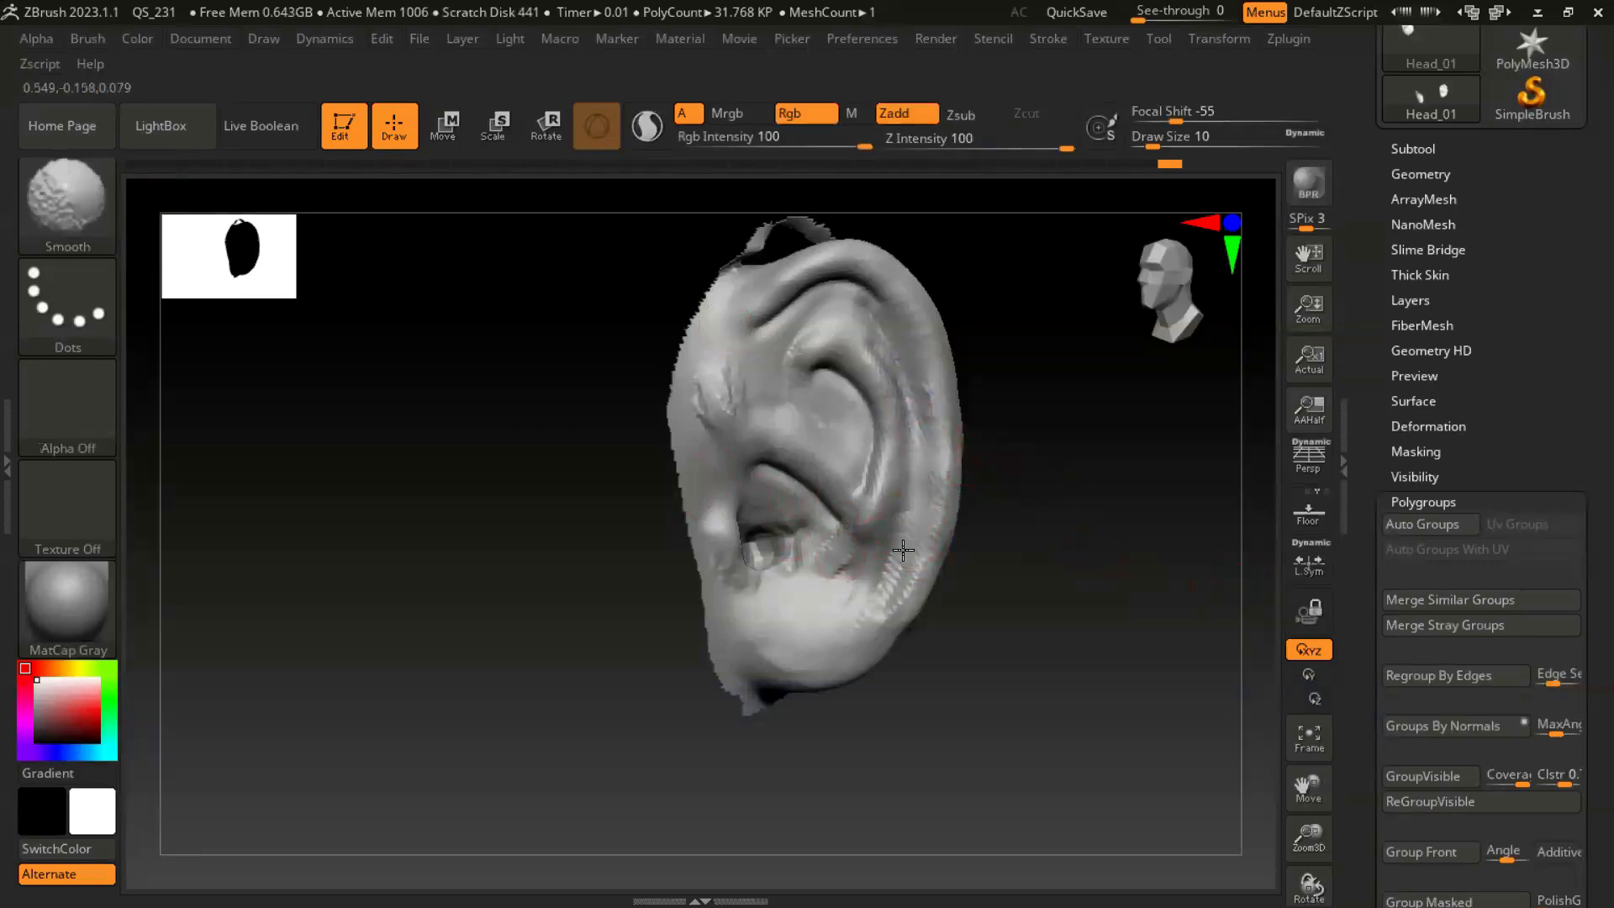
{"action": "mouse_move", "coordinate": [915, 452]}
{"action": "left_mouse_down"}
{"action": "mouse_move", "coordinate": [893, 586]}
{"action": "mouse_move", "coordinate": [909, 512]}
{"action": "mouse_move", "coordinate": [895, 354]}
{"action": "left_mouse_up"}
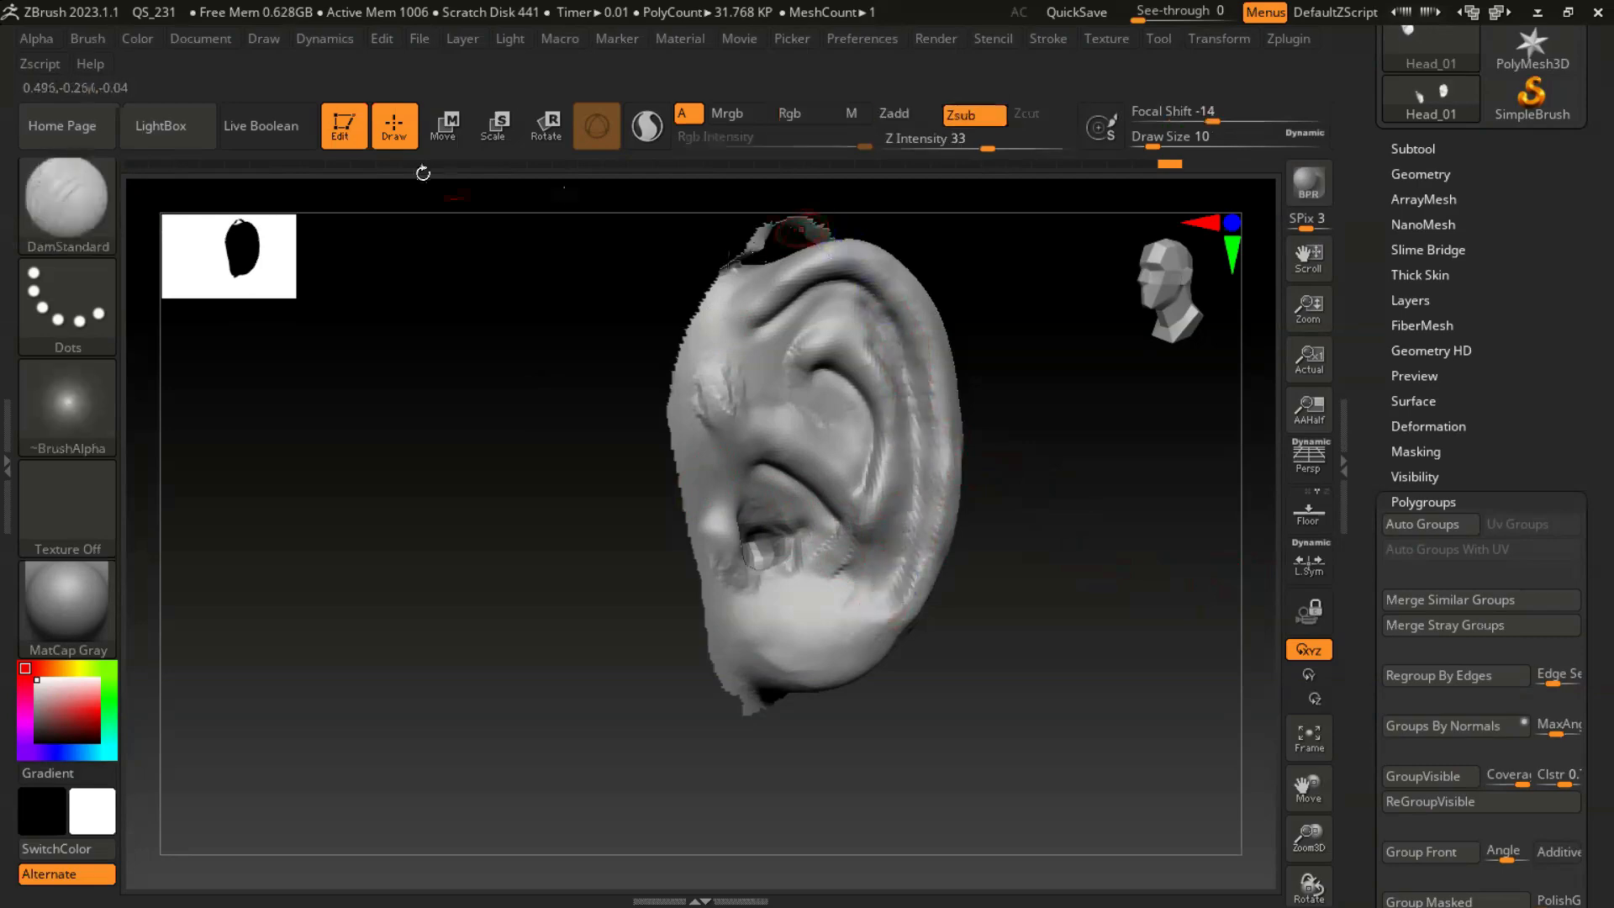
- Return to ClayBuildup to extend the rim down the ear's front and shape the canal area and lobe, smoothing the transitions
{"action": "left_click", "coordinate": [75, 212]}
{"action": "left_click", "coordinate": [353, 119]}
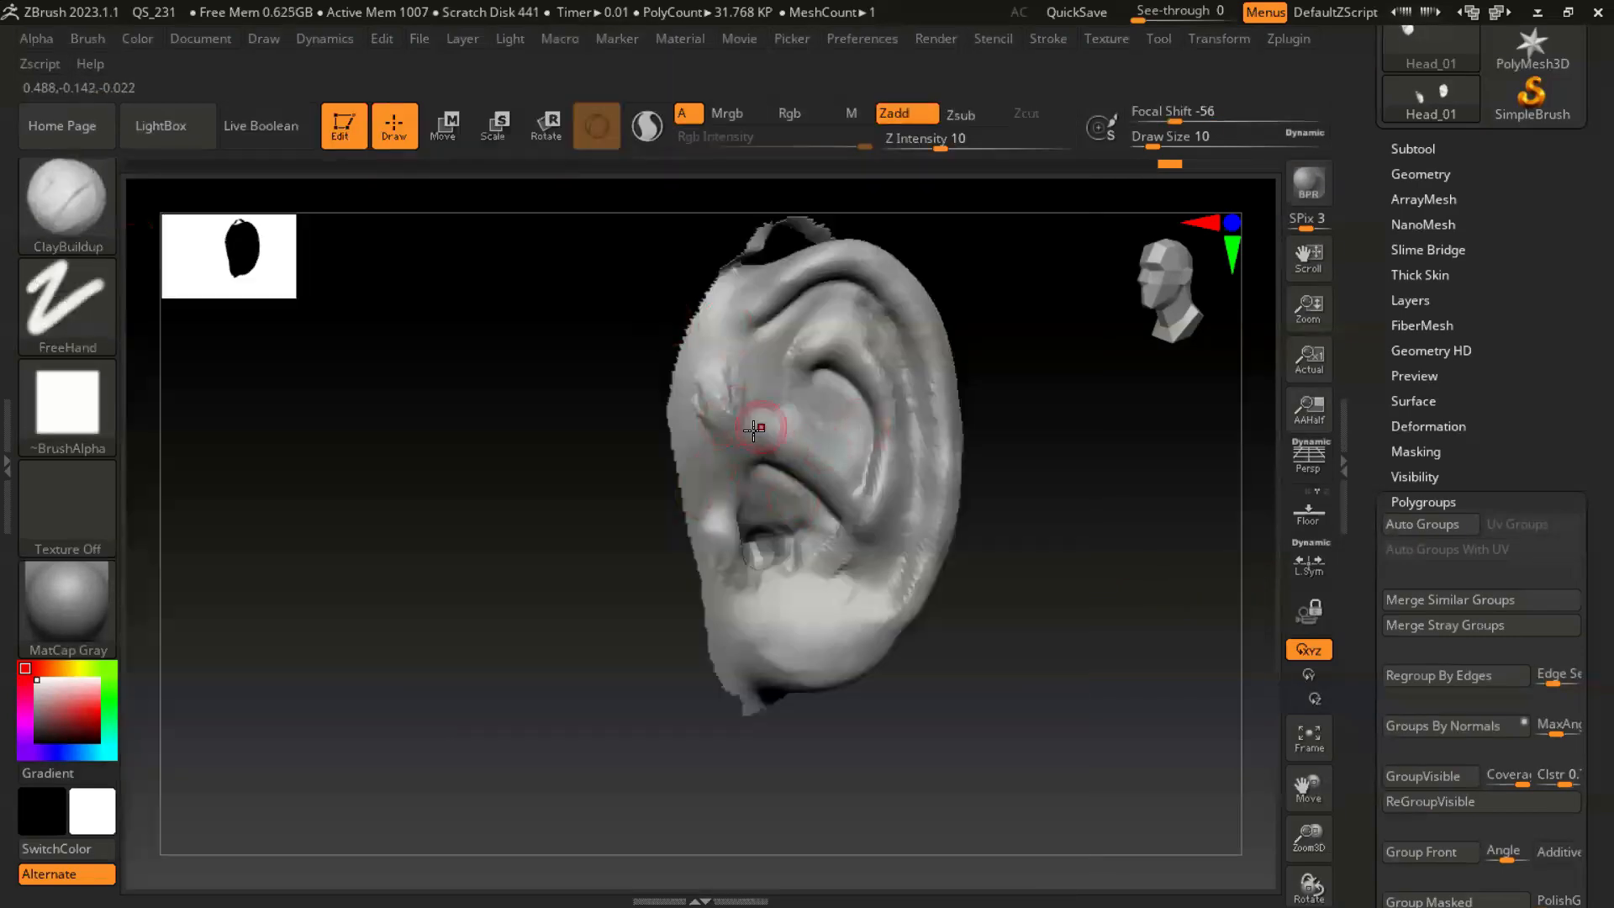
{"action": "mouse_move", "coordinate": [754, 310]}
{"action": "left_mouse_down"}
{"action": "mouse_move", "coordinate": [730, 337]}
{"action": "mouse_move", "coordinate": [749, 283]}
{"action": "mouse_move", "coordinate": [709, 325]}
{"action": "mouse_move", "coordinate": [767, 426]}
{"action": "mouse_move", "coordinate": [835, 443]}
{"action": "mouse_move", "coordinate": [812, 368]}
{"action": "mouse_move", "coordinate": [866, 383]}
{"action": "mouse_move", "coordinate": [874, 508]}
{"action": "mouse_move", "coordinate": [855, 601]}
{"action": "mouse_move", "coordinate": [876, 374]}
{"action": "mouse_move", "coordinate": [881, 408]}
{"action": "mouse_move", "coordinate": [877, 506]}
{"action": "mouse_move", "coordinate": [788, 543]}
{"action": "left_mouse_up"}
{"action": "mouse_move", "coordinate": [807, 479]}
{"action": "left_mouse_down"}
{"action": "mouse_move", "coordinate": [770, 426]}
{"action": "mouse_move", "coordinate": [732, 508]}
{"action": "left_mouse_up"}
{"action": "mouse_move", "coordinate": [736, 582]}
{"action": "left_mouse_down"}
{"action": "mouse_move", "coordinate": [738, 563]}
{"action": "mouse_move", "coordinate": [749, 623]}
{"action": "mouse_move", "coordinate": [789, 642]}
{"action": "mouse_move", "coordinate": [929, 475]}
{"action": "mouse_move", "coordinate": [874, 643]}
{"action": "left_mouse_up"}
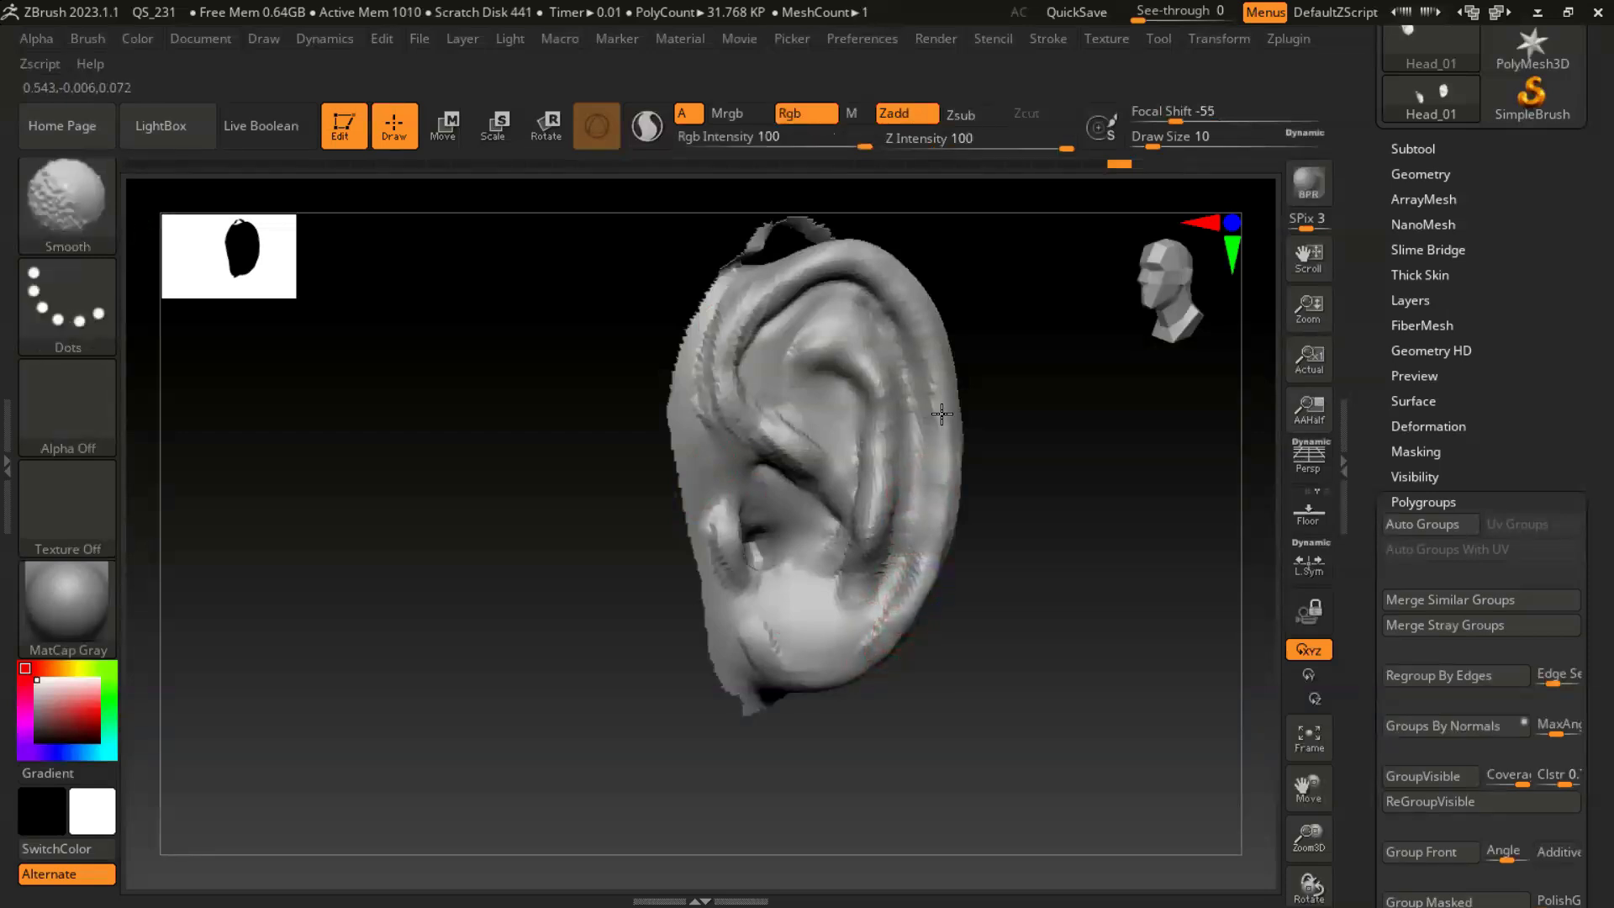
{"action": "left_click_drag", "start_coordinate": [783, 547], "coordinate": [726, 361], "text": "shift"}
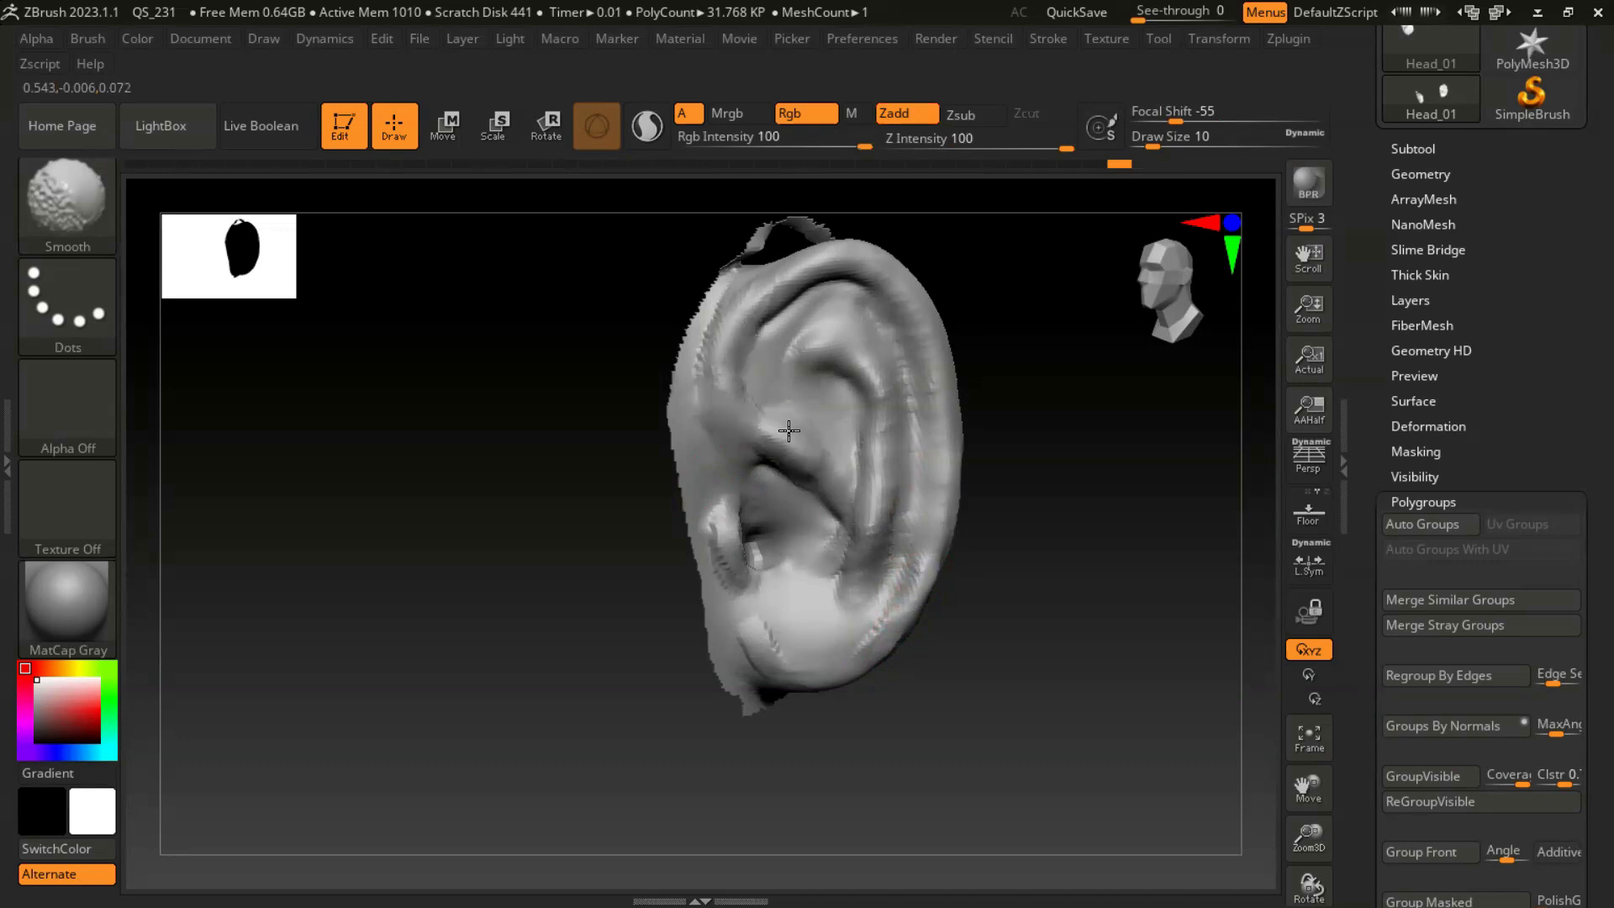
{"action": "mouse_move", "coordinate": [788, 431]}
{"action": "left_mouse_down", "text": "shift"}
{"action": "mouse_move", "coordinate": [720, 378]}
{"action": "mouse_move", "coordinate": [746, 427]}
{"action": "mouse_move", "coordinate": [728, 565]}
{"action": "left_mouse_up", "text": "shift"}
{"action": "mouse_move", "coordinate": [850, 346]}
{"action": "left_mouse_down"}
{"action": "mouse_move", "coordinate": [877, 491]}
{"action": "mouse_move", "coordinate": [880, 430]}
{"action": "mouse_move", "coordinate": [851, 353]}
{"action": "left_mouse_up"}
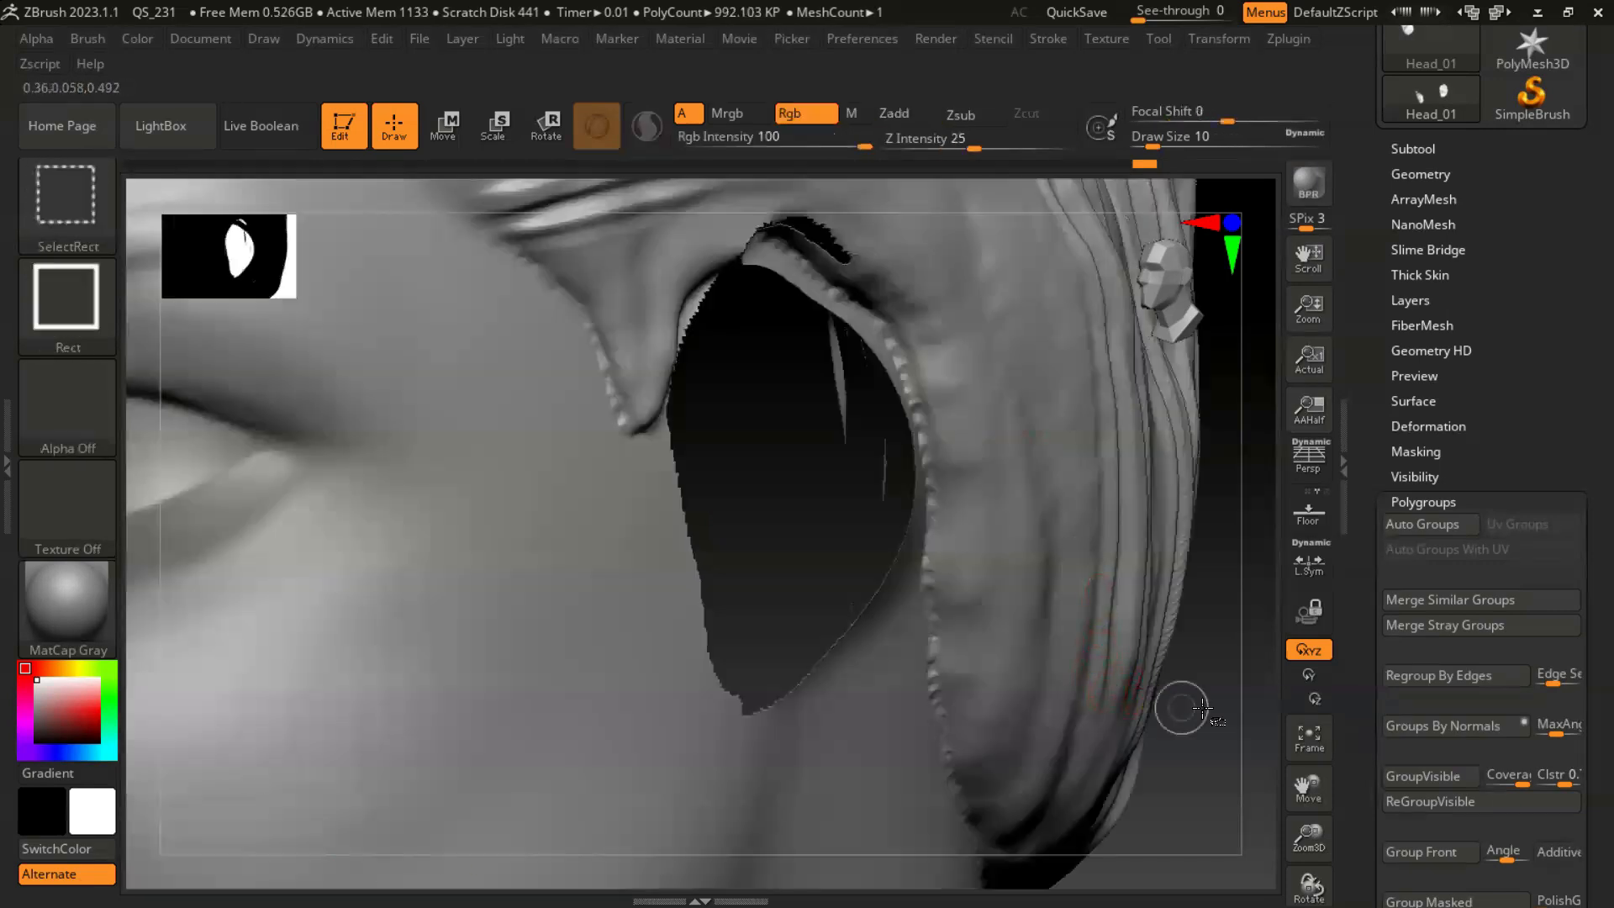
- Show and frame the whole head, and smooth the ear at draw size 58
{"action": "left_click", "coordinate": [1208, 713], "text": "ctrl+shift"}
{"action": "key", "text": "f"}
{"action": "left_click_drag", "start_coordinate": [1009, 652], "coordinate": [1011, 573]}
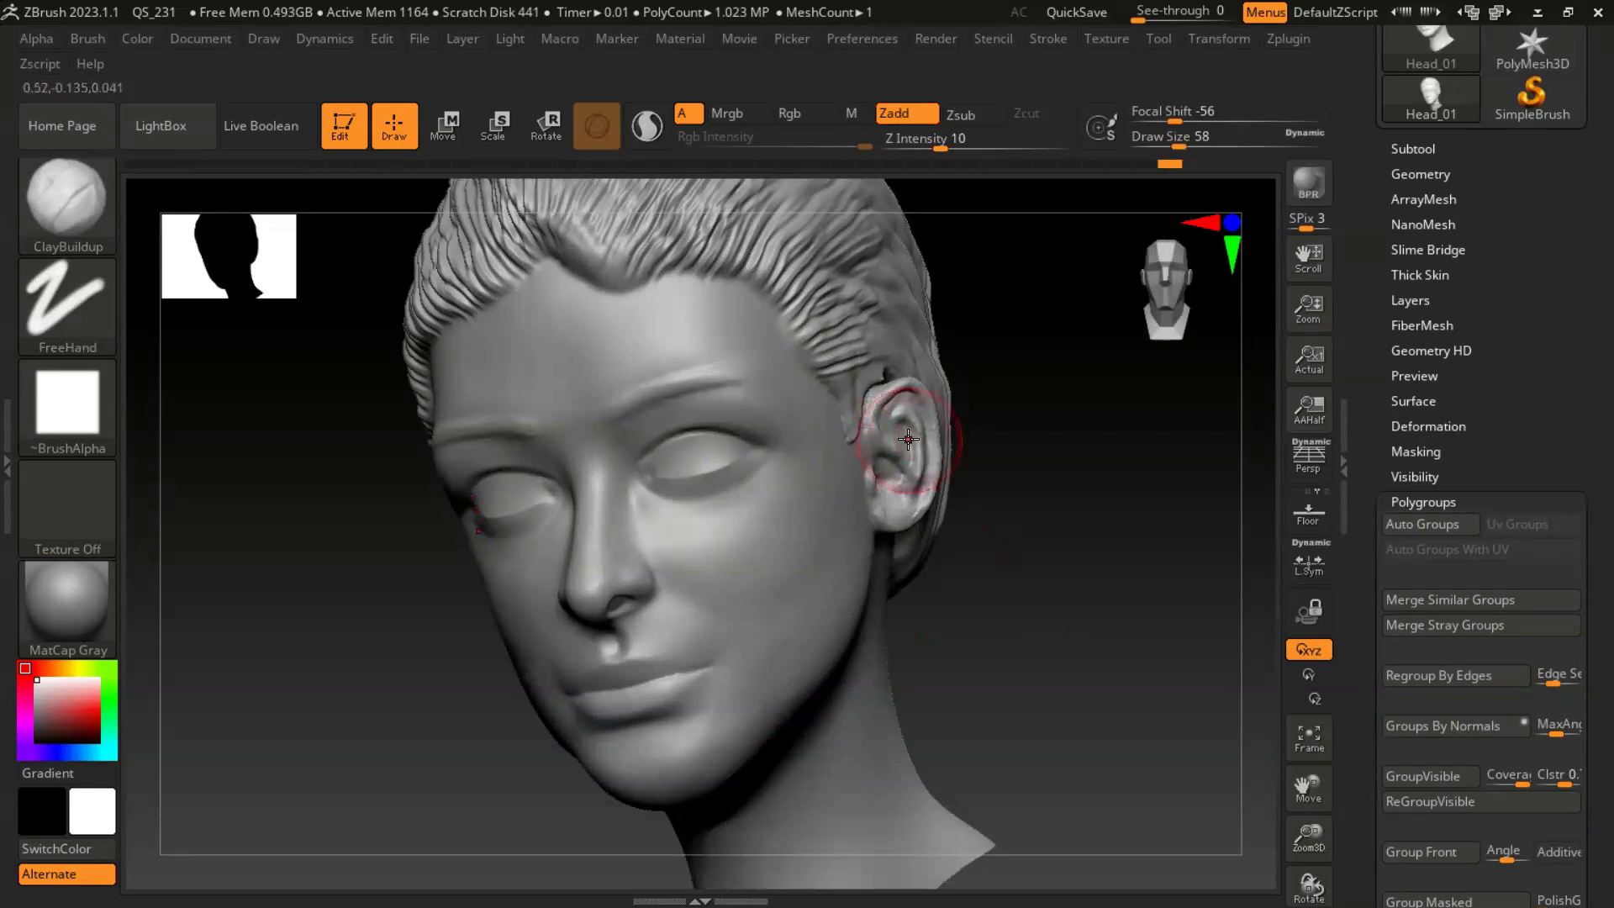
{"action": "key", "text": "shift"}
{"action": "left_click_drag", "start_coordinate": [927, 459], "coordinate": [918, 479], "text": "shift"}
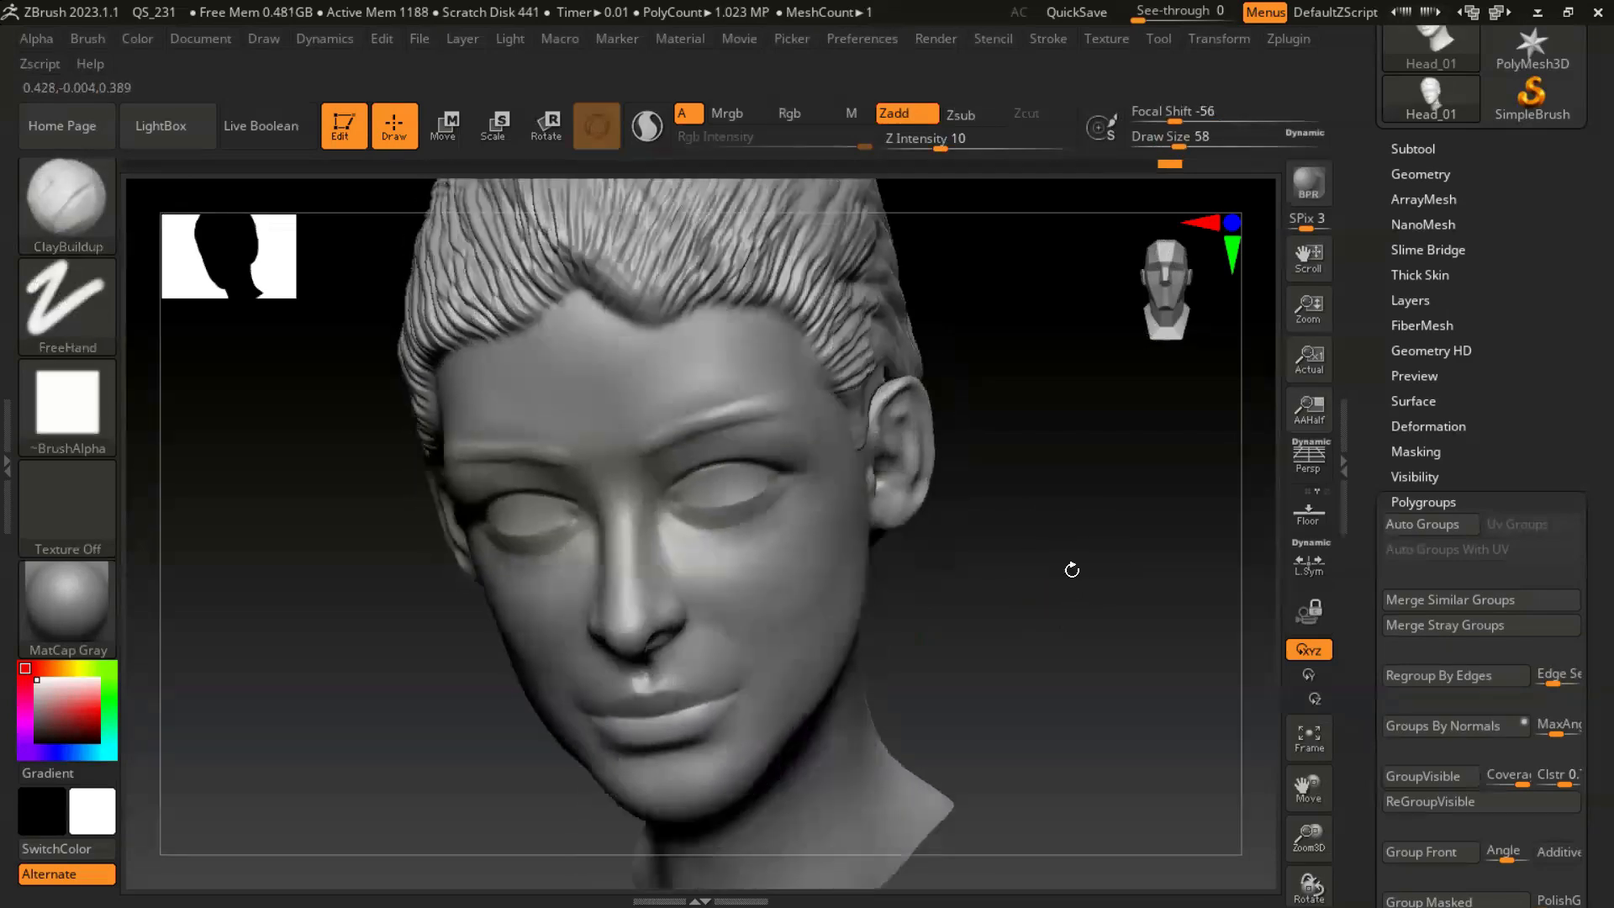